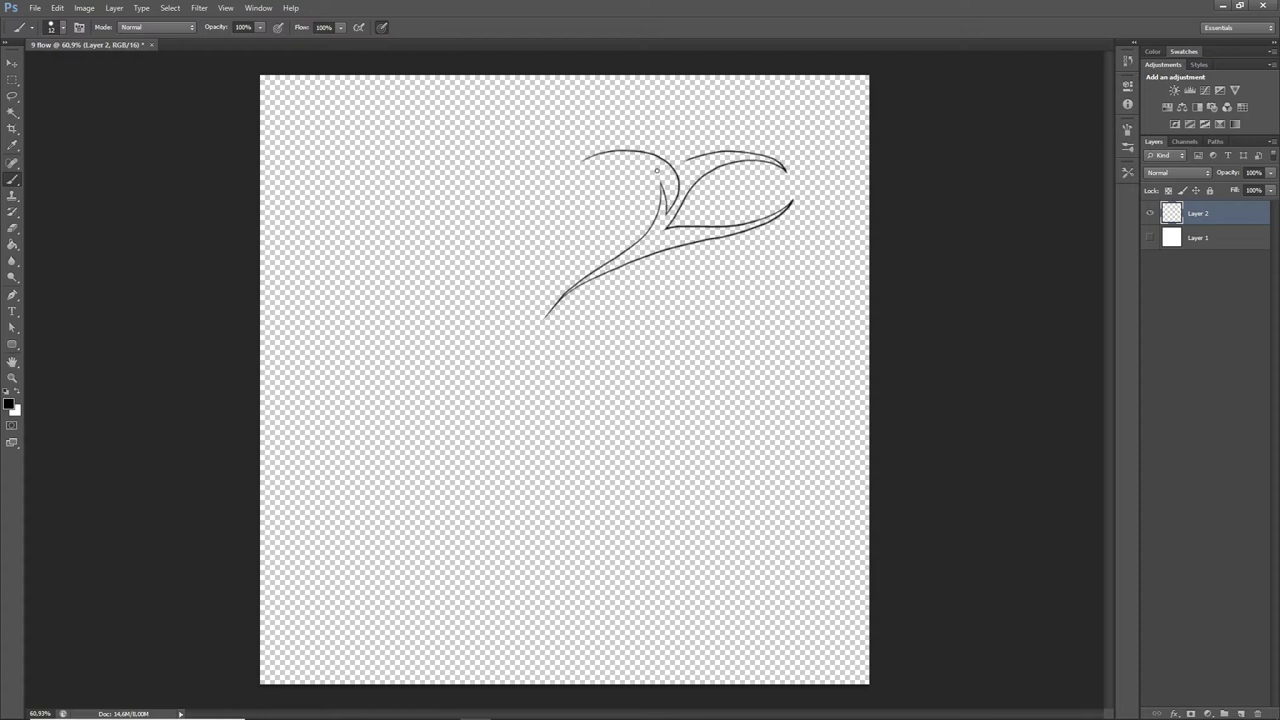
# Step: Sketch the upper arch with its inner leaf, the pointed crest and the sweeping left tail of the tribal design on Layer 2
pyautogui.moveTo(664, 158)
pyautogui.mouseDown()
pyautogui.moveTo(577, 166)
pyautogui.moveTo(496, 252)
pyautogui.moveTo(453, 272)
pyautogui.moveTo(495, 245)
pyautogui.moveTo(554, 162)
pyautogui.moveTo(477, 212)
pyautogui.moveTo(441, 274)
pyautogui.moveTo(456, 340)
pyautogui.moveTo(533, 405)
pyautogui.moveTo(550, 486)
pyautogui.mouseUp()
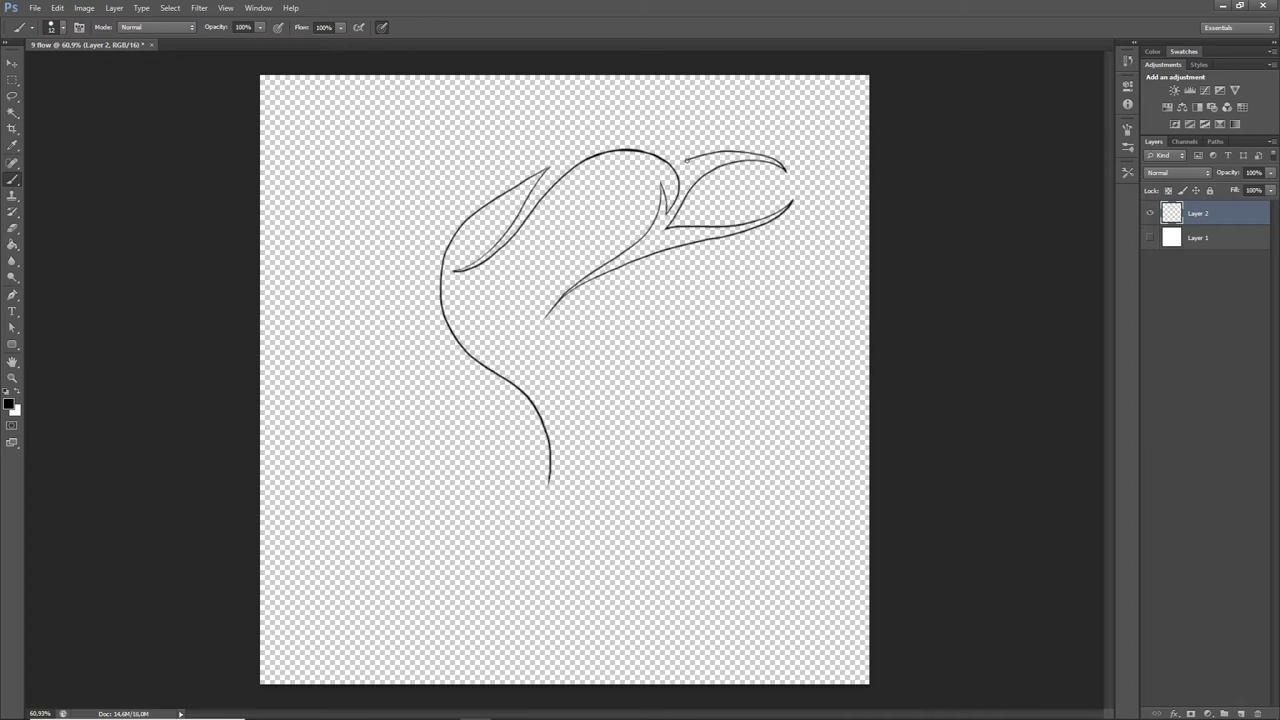
pyautogui.moveTo(684, 156)
pyautogui.mouseDown()
pyautogui.moveTo(700, 96)
pyautogui.moveTo(653, 130)
pyautogui.moveTo(535, 118)
pyautogui.moveTo(496, 130)
pyautogui.moveTo(483, 140)
pyautogui.moveTo(526, 126)
pyautogui.moveTo(573, 143)
pyautogui.moveTo(469, 199)
pyautogui.moveTo(354, 223)
pyautogui.moveTo(319, 299)
pyautogui.mouseUp()
pyautogui.moveTo(366, 217)
pyautogui.mouseDown()
pyautogui.moveTo(325, 262)
pyautogui.moveTo(311, 389)
pyautogui.moveTo(327, 288)
pyautogui.moveTo(371, 251)
pyautogui.moveTo(395, 252)
pyautogui.moveTo(405, 221)
pyautogui.moveTo(429, 223)
pyautogui.moveTo(439, 242)
pyautogui.moveTo(358, 338)
pyautogui.moveTo(385, 430)
pyautogui.mouseUp()
pyautogui.moveTo(327, 300)
pyautogui.mouseDown()
pyautogui.moveTo(368, 255)
pyautogui.moveTo(330, 293)
pyautogui.moveTo(322, 355)
pyautogui.mouseUp()
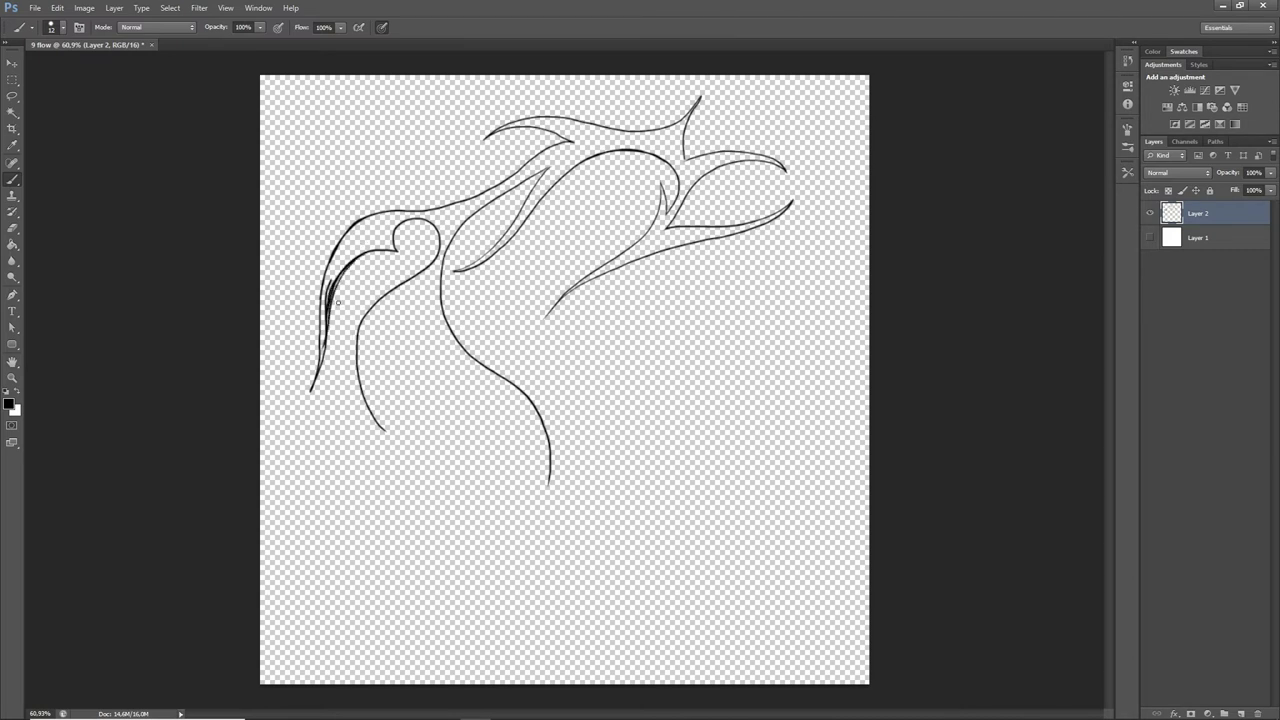
# Step: Sketch the flame shapes below the left tail and the curled hook with its long lower tendrils
pyautogui.moveTo(366, 317)
pyautogui.mouseDown()
pyautogui.moveTo(363, 358)
pyautogui.moveTo(363, 323)
pyautogui.moveTo(404, 467)
pyautogui.moveTo(378, 392)
pyautogui.moveTo(412, 422)
pyautogui.moveTo(380, 394)
pyautogui.moveTo(379, 371)
pyautogui.moveTo(412, 394)
pyautogui.moveTo(381, 347)
pyautogui.moveTo(366, 376)
pyautogui.moveTo(362, 355)
pyautogui.moveTo(366, 329)
pyautogui.moveTo(414, 321)
pyautogui.mouseUp()
pyautogui.moveTo(403, 371)
pyautogui.mouseDown()
pyautogui.moveTo(437, 355)
pyautogui.moveTo(436, 383)
pyautogui.moveTo(463, 381)
pyautogui.moveTo(458, 392)
pyautogui.moveTo(468, 370)
pyautogui.moveTo(459, 417)
pyautogui.moveTo(435, 443)
pyautogui.moveTo(447, 548)
pyautogui.moveTo(406, 581)
pyautogui.moveTo(436, 571)
pyautogui.mouseUp()
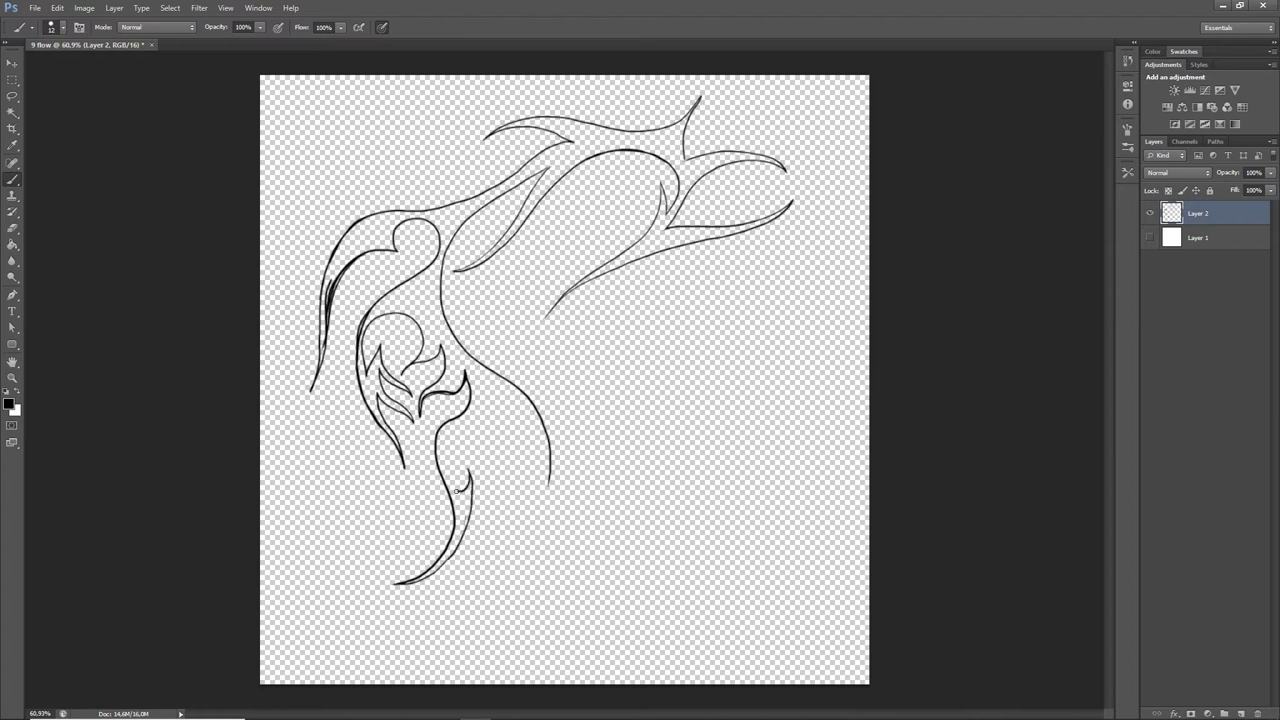
pyautogui.moveTo(449, 469)
pyautogui.mouseDown()
pyautogui.moveTo(486, 500)
pyautogui.moveTo(473, 605)
pyautogui.moveTo(488, 662)
pyautogui.moveTo(460, 620)
pyautogui.moveTo(490, 664)
pyautogui.moveTo(478, 567)
pyautogui.moveTo(504, 461)
pyautogui.mouseUp()
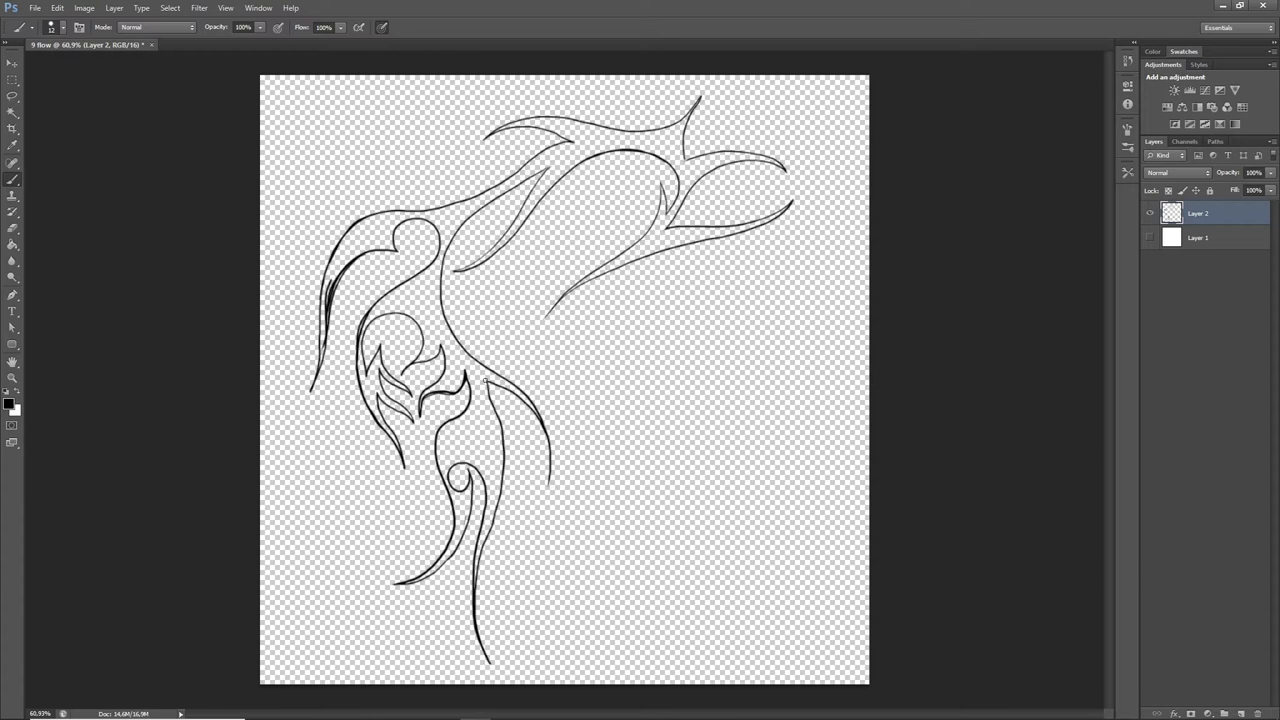
pyautogui.moveTo(487, 380); pyautogui.dragTo(499, 516)
pyautogui.moveTo(468, 370); pyautogui.dragTo(438, 466)
# Step: Erase the rough doubled lines around the lower tendrils and left tail, and redraw the tail's outer edge
pyautogui.press('e')
pyautogui.rightClick(548, 440)
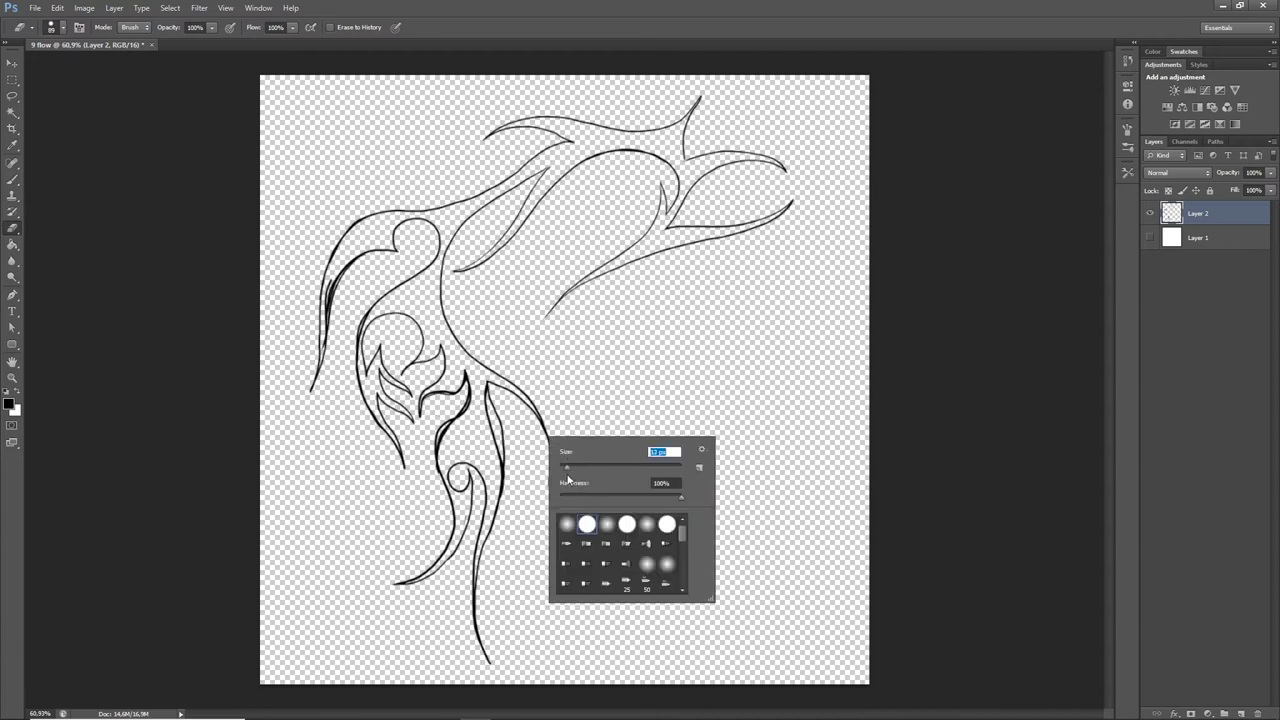
pyautogui.moveTo(491, 391); pyautogui.dragTo(509, 466)
pyautogui.moveTo(451, 413); pyautogui.dragTo(435, 447)
pyautogui.moveTo(474, 384); pyautogui.dragTo(460, 423)
pyautogui.moveTo(325, 309)
pyautogui.mouseDown()
pyautogui.moveTo(335, 269)
pyautogui.moveTo(323, 303)
pyautogui.mouseUp()
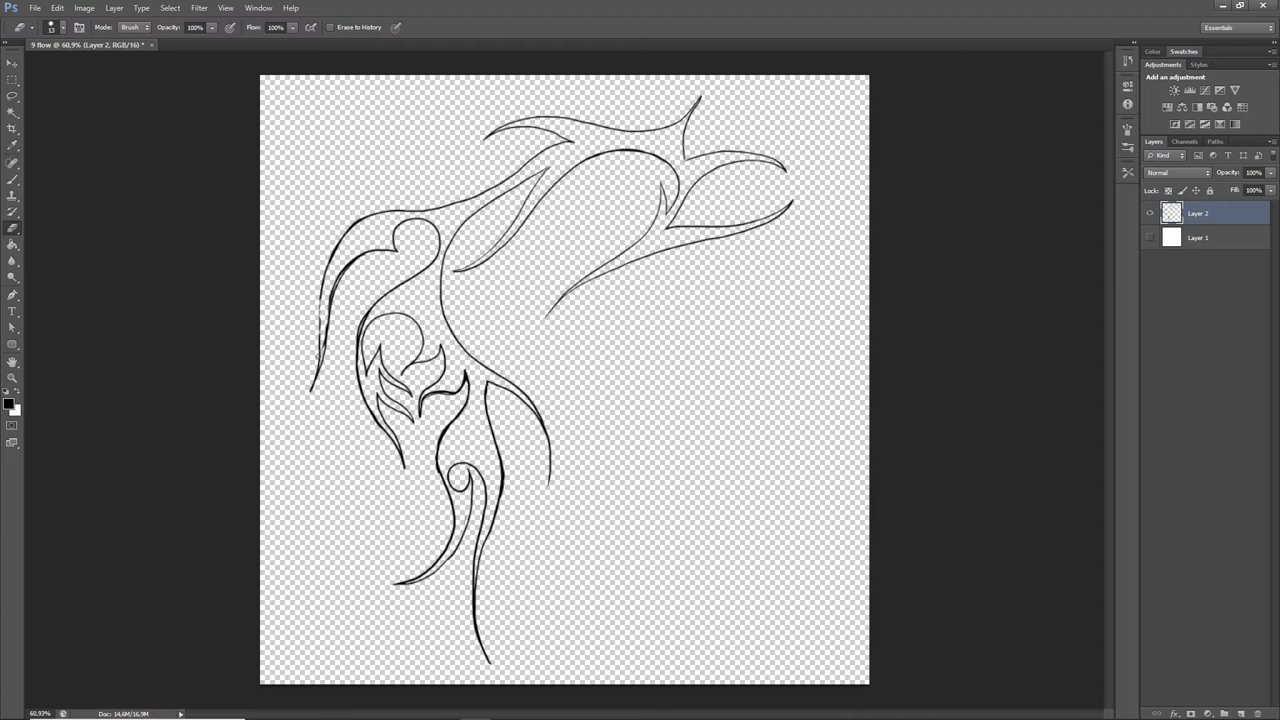
pyautogui.click(12, 179)
pyautogui.moveTo(322, 296); pyautogui.dragTo(320, 334)
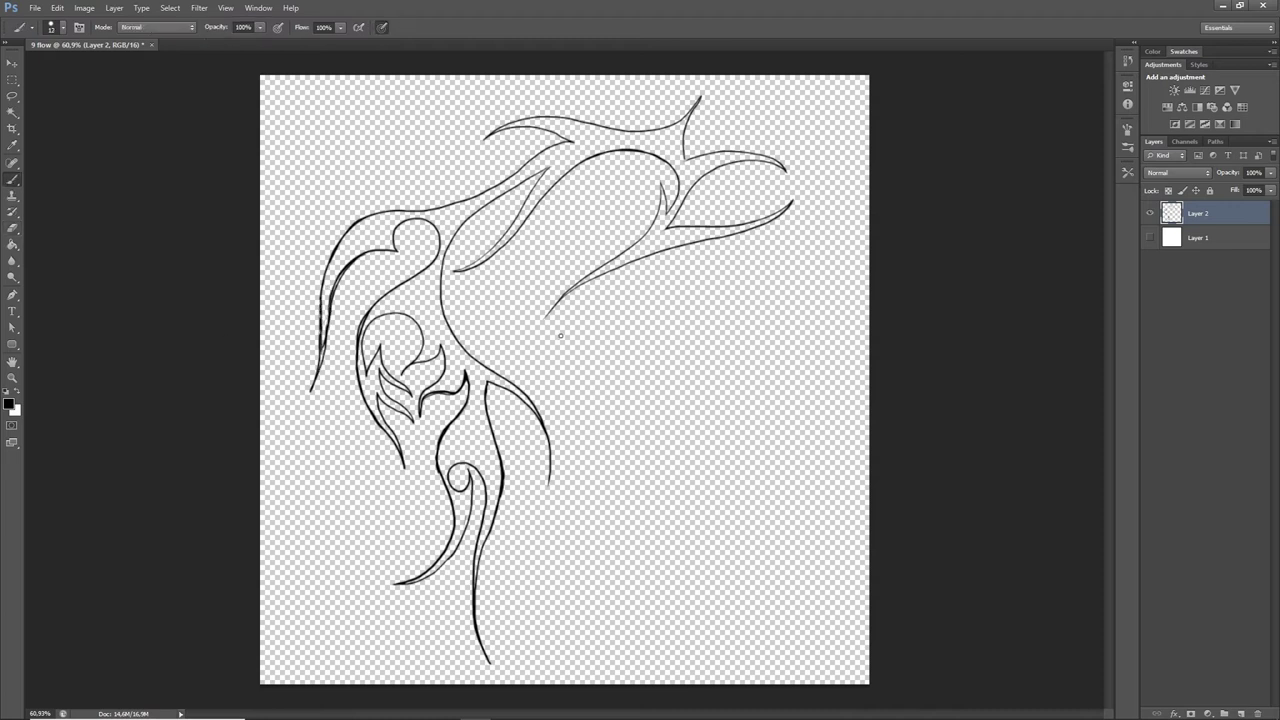
# Step: Sketch the long right-hand curve with its inner spike, the upper hook and the hanging tendril on the far right
pyautogui.moveTo(560, 487)
pyautogui.mouseDown()
pyautogui.moveTo(578, 439)
pyautogui.moveTo(715, 352)
pyautogui.moveTo(742, 296)
pyautogui.moveTo(738, 256)
pyautogui.mouseUp()
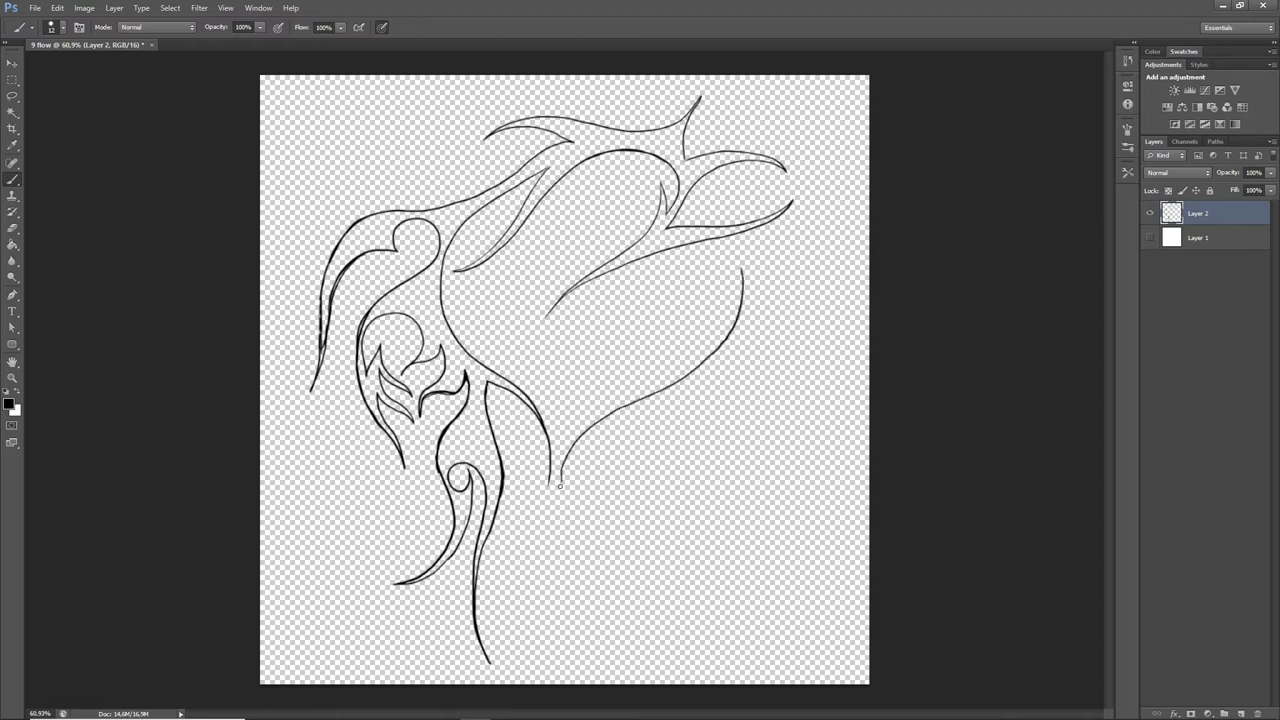
pyautogui.moveTo(561, 470)
pyautogui.mouseDown()
pyautogui.moveTo(594, 412)
pyautogui.moveTo(652, 377)
pyautogui.moveTo(665, 316)
pyautogui.moveTo(672, 382)
pyautogui.moveTo(718, 340)
pyautogui.moveTo(728, 258)
pyautogui.moveTo(768, 258)
pyautogui.moveTo(794, 214)
pyautogui.moveTo(730, 258)
pyautogui.mouseUp()
pyautogui.moveTo(794, 214)
pyautogui.mouseDown()
pyautogui.moveTo(758, 268)
pyautogui.moveTo(793, 496)
pyautogui.moveTo(738, 370)
pyautogui.moveTo(742, 322)
pyautogui.mouseUp()
pyautogui.moveTo(750, 388)
pyautogui.mouseDown()
pyautogui.moveTo(764, 294)
pyautogui.moveTo(744, 288)
pyautogui.moveTo(733, 334)
pyautogui.mouseUp()
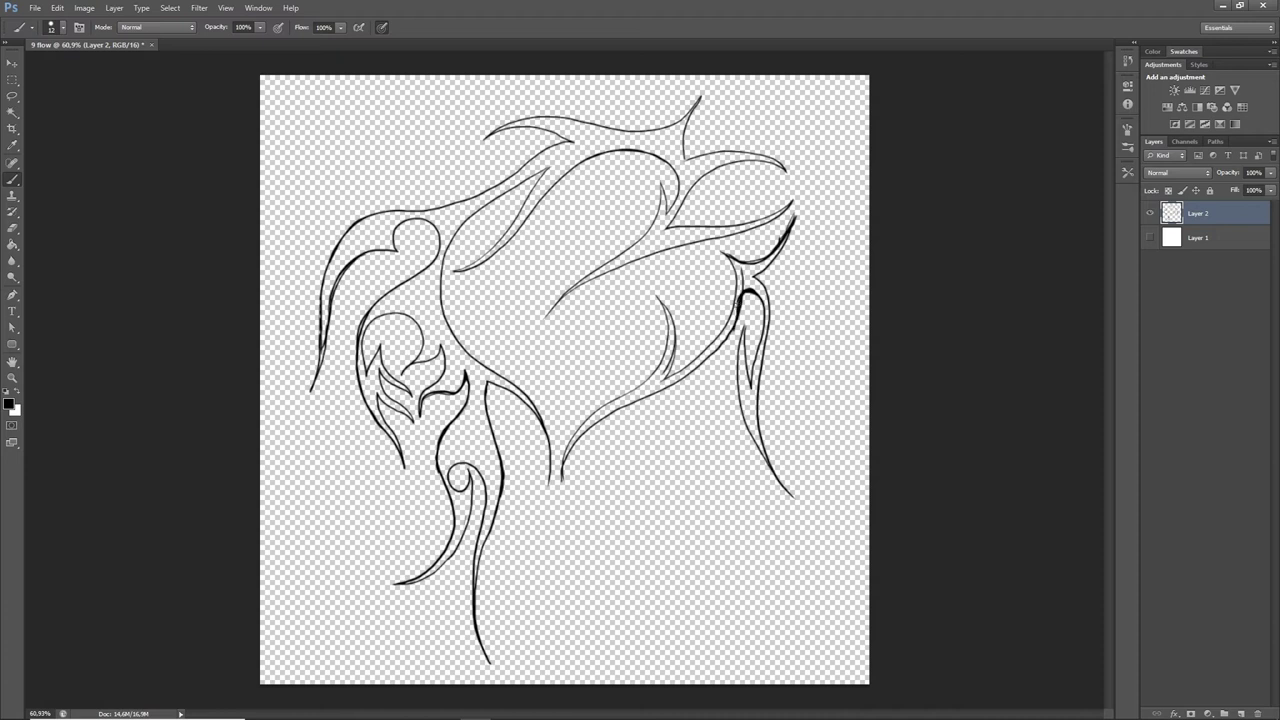
pyautogui.moveTo(742, 286); pyautogui.dragTo(762, 302)
pyautogui.moveTo(790, 226)
pyautogui.mouseDown()
pyautogui.moveTo(758, 300)
pyautogui.moveTo(750, 382)
pyautogui.mouseUp()
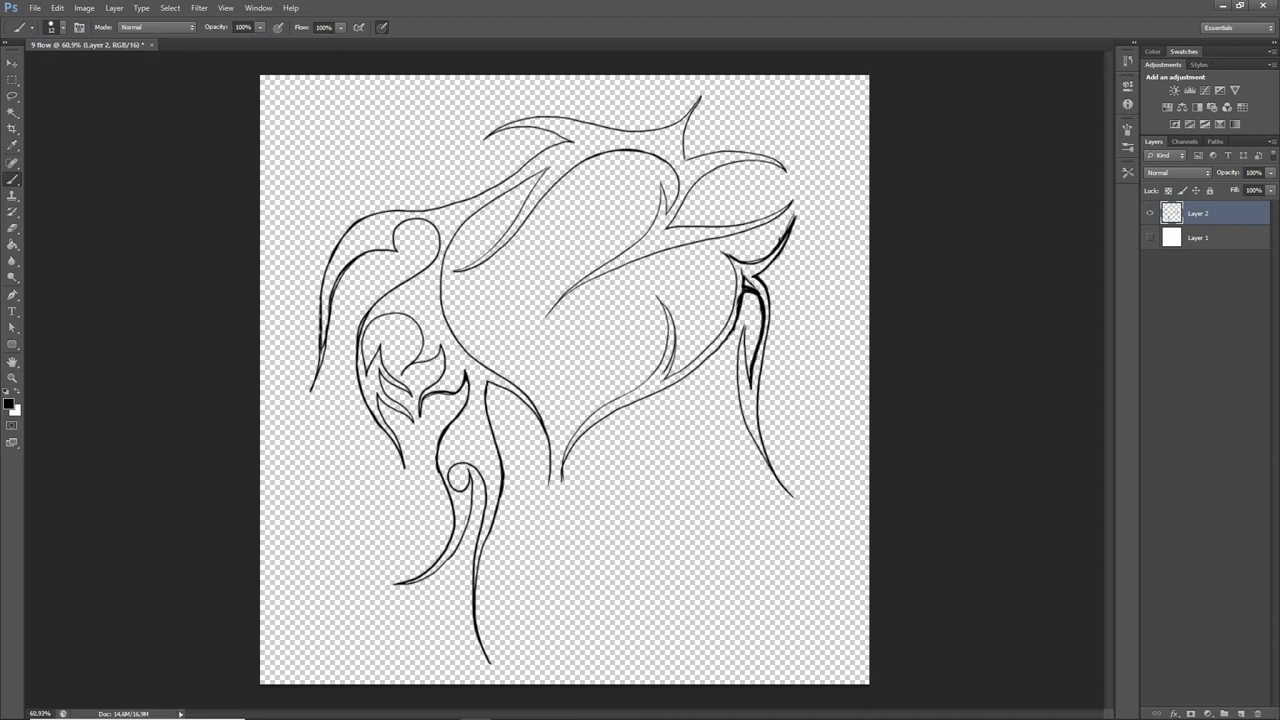
# Step: Thicken the right-hand curve and hook, and extend a tapering tendril from the curve's lower end
pyautogui.moveTo(746, 290); pyautogui.dragTo(738, 313)
pyautogui.moveTo(756, 264); pyautogui.dragTo(794, 222)
pyautogui.moveTo(730, 334)
pyautogui.mouseDown()
pyautogui.moveTo(700, 370)
pyautogui.moveTo(598, 410)
pyautogui.moveTo(562, 470)
pyautogui.moveTo(606, 588)
pyautogui.moveTo(572, 462)
pyautogui.moveTo(646, 396)
pyautogui.mouseUp()
pyautogui.moveTo(575, 468); pyautogui.dragTo(708, 362)
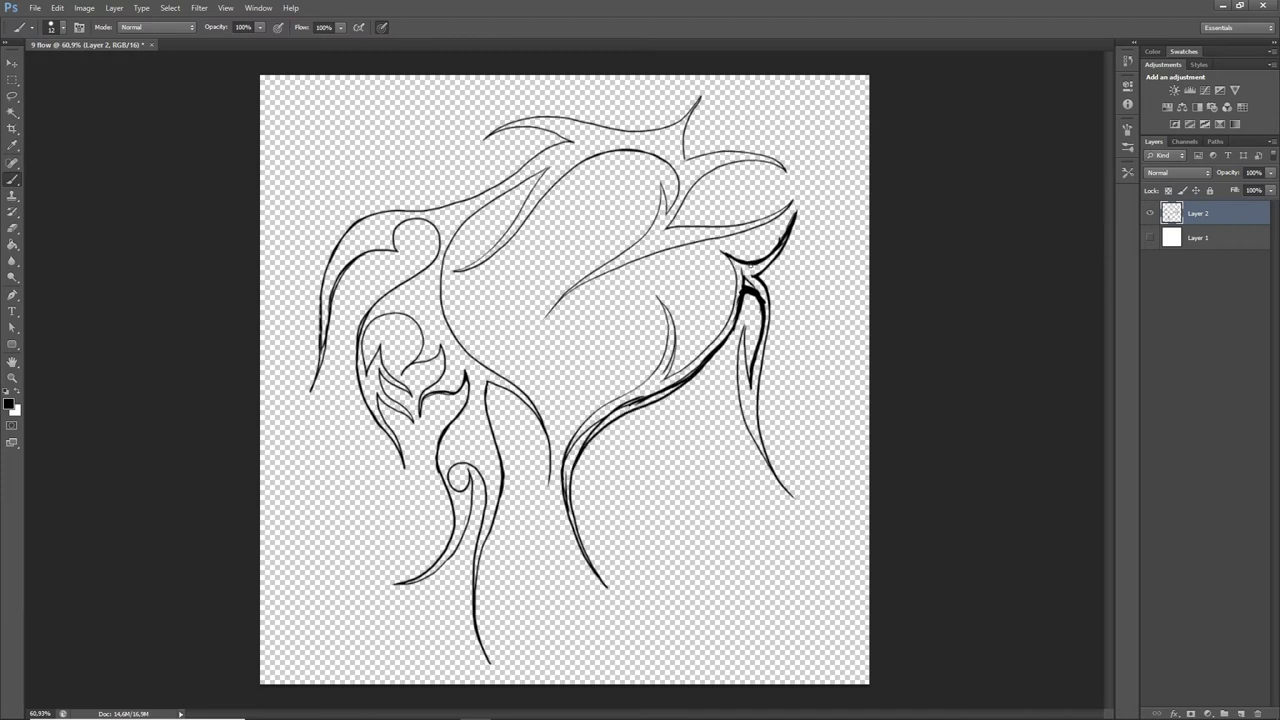
# Step: Sketch pointed leaf-shaped branches hanging beneath the right-hand curve
pyautogui.moveTo(654, 402)
pyautogui.mouseDown()
pyautogui.moveTo(587, 447)
pyautogui.moveTo(604, 521)
pyautogui.moveTo(668, 396)
pyautogui.mouseUp()
pyautogui.moveTo(608, 457)
pyautogui.mouseDown()
pyautogui.moveTo(650, 386)
pyautogui.moveTo(654, 436)
pyautogui.moveTo(618, 514)
pyautogui.mouseUp()
pyautogui.moveTo(662, 422); pyautogui.dragTo(634, 505)
pyautogui.moveTo(660, 428); pyautogui.dragTo(712, 362)
# Step: Erase the hook and surplus lines along the right-hand curve, and redraw the curve's upper end
pyautogui.press('e')
pyautogui.moveTo(566, 470)
pyautogui.mouseDown()
pyautogui.moveTo(570, 516)
pyautogui.moveTo(588, 428)
pyautogui.moveTo(680, 386)
pyautogui.moveTo(724, 340)
pyautogui.moveTo(740, 272)
pyautogui.moveTo(768, 334)
pyautogui.mouseUp()
pyautogui.moveTo(777, 281)
pyautogui.mouseDown()
pyautogui.moveTo(790, 235)
pyautogui.moveTo(750, 260)
pyautogui.moveTo(734, 298)
pyautogui.moveTo(762, 283)
pyautogui.moveTo(736, 278)
pyautogui.moveTo(735, 295)
pyautogui.moveTo(733, 270)
pyautogui.mouseUp()
pyautogui.press('b')
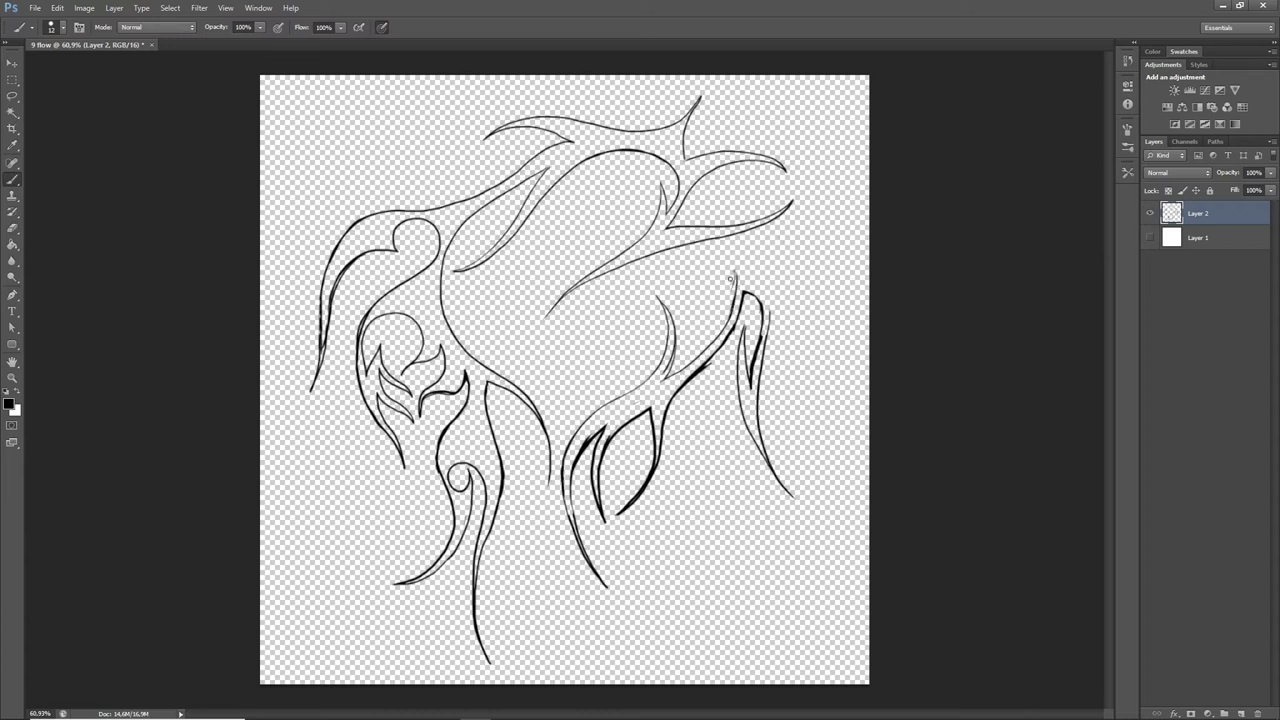
pyautogui.moveTo(724, 326)
pyautogui.mouseDown()
pyautogui.moveTo(734, 278)
pyautogui.moveTo(690, 255)
pyautogui.moveTo(728, 274)
pyautogui.moveTo(720, 260)
pyautogui.moveTo(740, 296)
pyautogui.moveTo(730, 326)
pyautogui.moveTo(715, 246)
pyautogui.moveTo(732, 298)
pyautogui.mouseUp()
# Step: Draw the double arch inside the body, the outer curve above the right tendril, and the tendril's inner spike
pyautogui.click(12, 228)
pyautogui.press('b')
pyautogui.moveTo(657, 205)
pyautogui.mouseDown()
pyautogui.moveTo(604, 200)
pyautogui.moveTo(541, 288)
pyautogui.moveTo(535, 358)
pyautogui.moveTo(565, 428)
pyautogui.mouseUp()
pyautogui.moveTo(543, 378)
pyautogui.mouseDown()
pyautogui.moveTo(521, 310)
pyautogui.moveTo(524, 250)
pyautogui.moveTo(591, 185)
pyautogui.moveTo(668, 176)
pyautogui.moveTo(737, 213)
pyautogui.moveTo(770, 268)
pyautogui.moveTo(758, 420)
pyautogui.mouseUp()
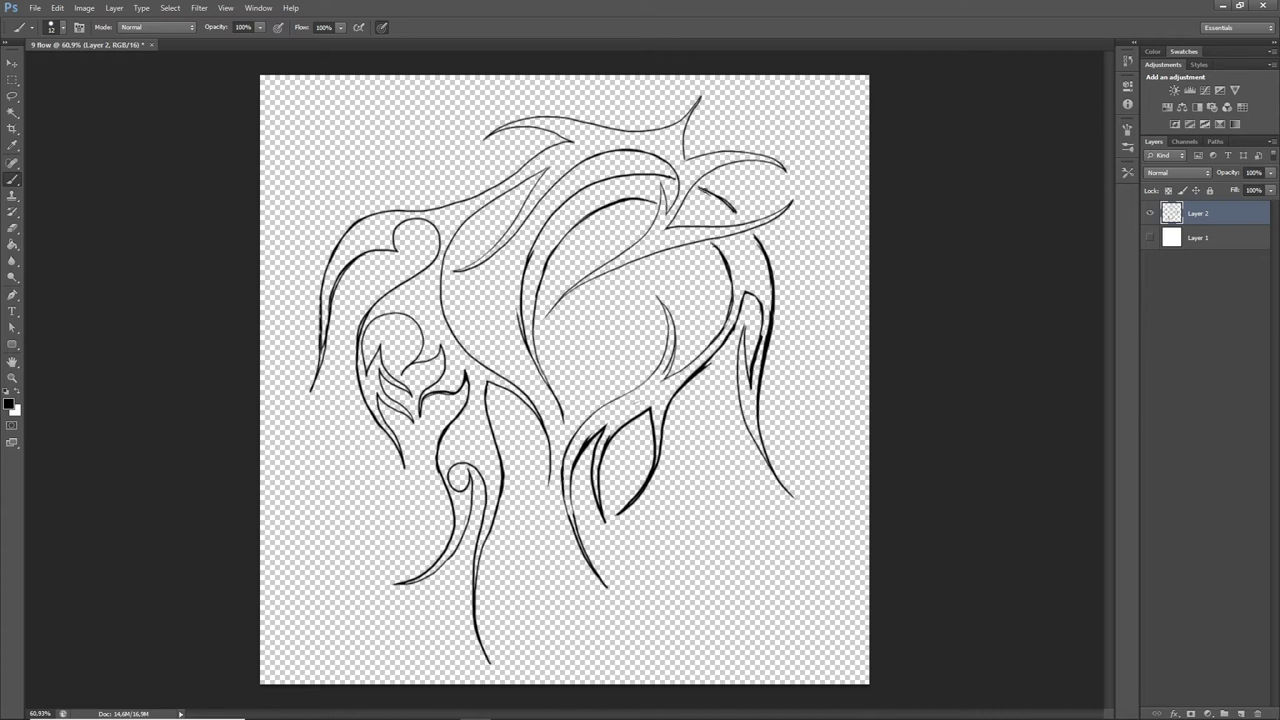
pyautogui.moveTo(743, 312)
pyautogui.mouseDown()
pyautogui.moveTo(744, 268)
pyautogui.moveTo(764, 340)
pyautogui.mouseUp()
pyautogui.press('e')
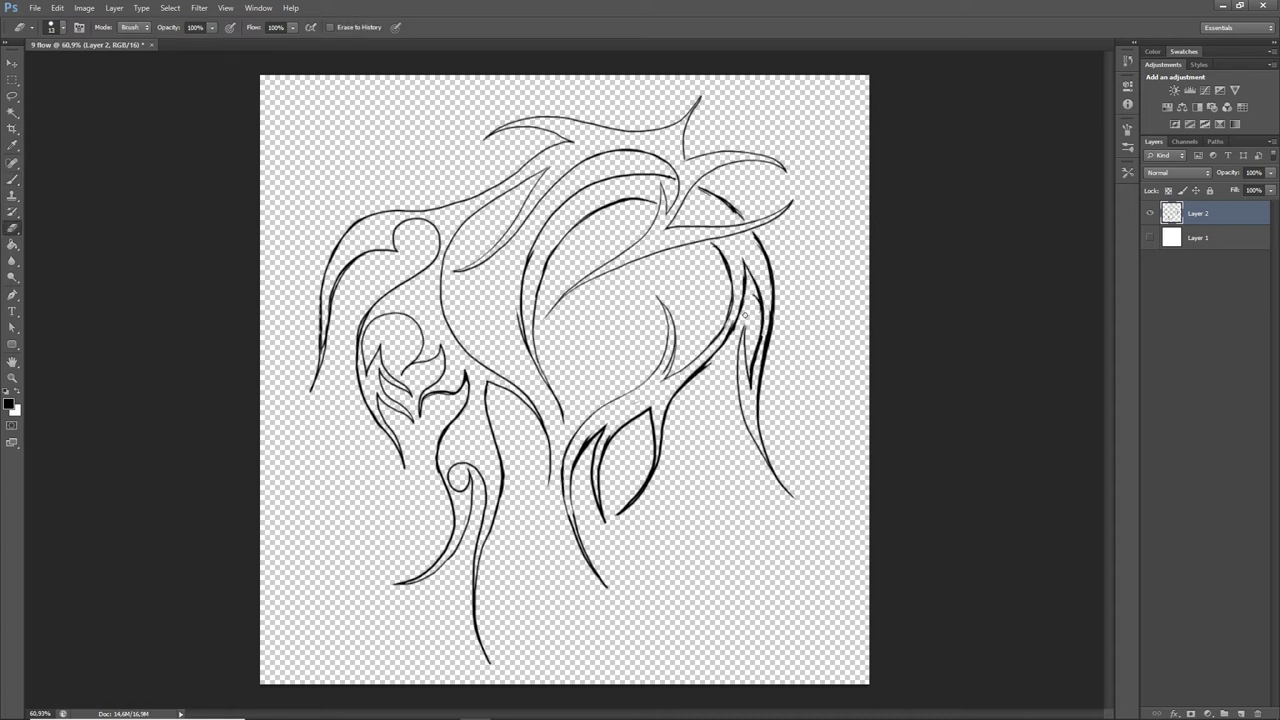
# Step: Show the white Layer 1 behind the line art
pyautogui.press('b')
pyautogui.click(1150, 238)
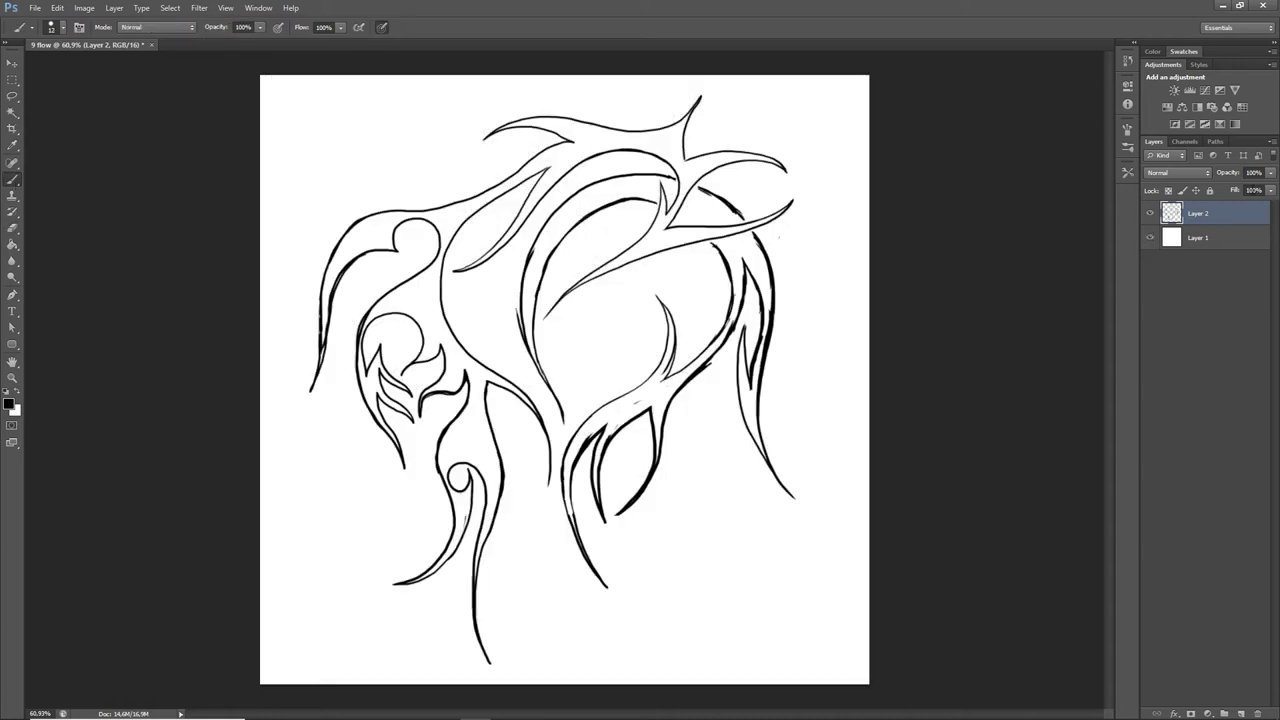
pyautogui.press('e')
pyautogui.press('b')
# Step: Fill the lower-left tendrils around the curled hook with solid black
pyautogui.moveTo(808, 454); pyautogui.dragTo(1000, 443)
pyautogui.moveTo(528, 643); pyautogui.dragTo(606, 386)
pyautogui.moveTo(336, 174); pyautogui.dragTo(559, 307)
pyautogui.moveTo(531, 214); pyautogui.dragTo(506, 296)
pyautogui.moveTo(520, 247)
pyautogui.mouseDown()
pyautogui.moveTo(523, 331)
pyautogui.moveTo(560, 110)
pyautogui.moveTo(610, 320)
pyautogui.moveTo(540, 280)
pyautogui.moveTo(567, 258)
pyautogui.moveTo(610, 360)
pyautogui.moveTo(580, 510)
pyautogui.moveTo(598, 180)
pyautogui.moveTo(615, 250)
pyautogui.mouseUp()
pyautogui.moveTo(550, 325)
pyautogui.mouseDown()
pyautogui.moveTo(545, 410)
pyautogui.moveTo(490, 488)
pyautogui.moveTo(440, 512)
pyautogui.moveTo(352, 508)
pyautogui.mouseUp()
pyautogui.moveTo(525, 305)
pyautogui.mouseDown()
pyautogui.moveTo(540, 326)
pyautogui.moveTo(561, 322)
pyautogui.mouseUp()
# Step: Erase the filled tendril's edges into a fine pointed tip and round off the circular cutout in the hook
pyautogui.press('e')
pyautogui.moveTo(334, 497)
pyautogui.mouseDown()
pyautogui.moveTo(464, 487)
pyautogui.moveTo(460, 498)
pyautogui.moveTo(530, 394)
pyautogui.mouseUp()
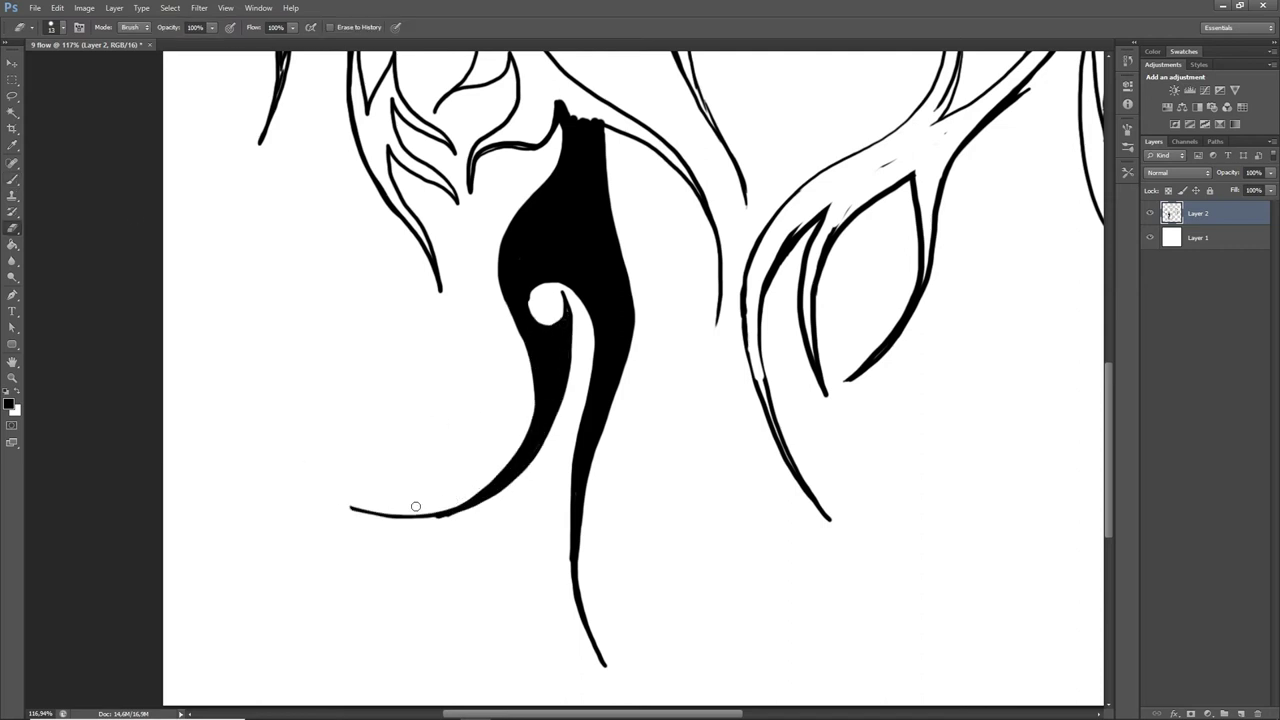
pyautogui.scroll(3, 486, 386)
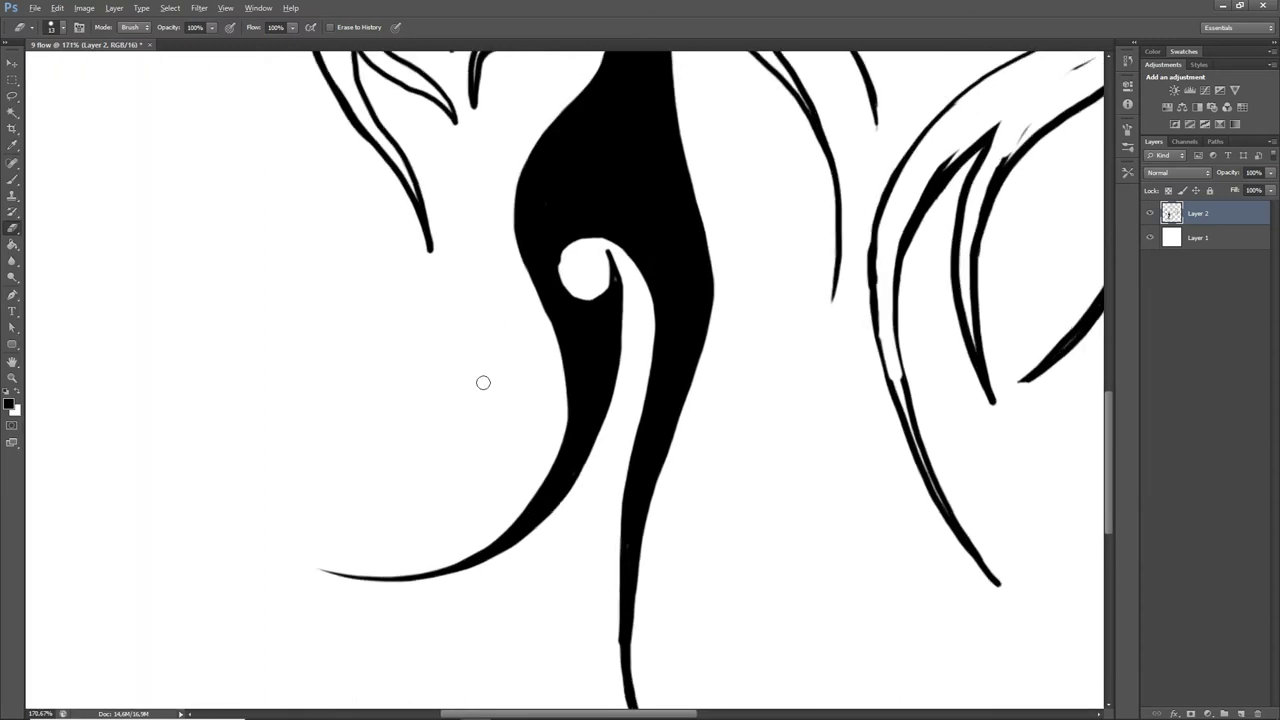
pyautogui.moveTo(571, 287)
pyautogui.mouseDown()
pyautogui.moveTo(602, 261)
pyautogui.moveTo(606, 282)
pyautogui.moveTo(585, 244)
pyautogui.mouseUp()
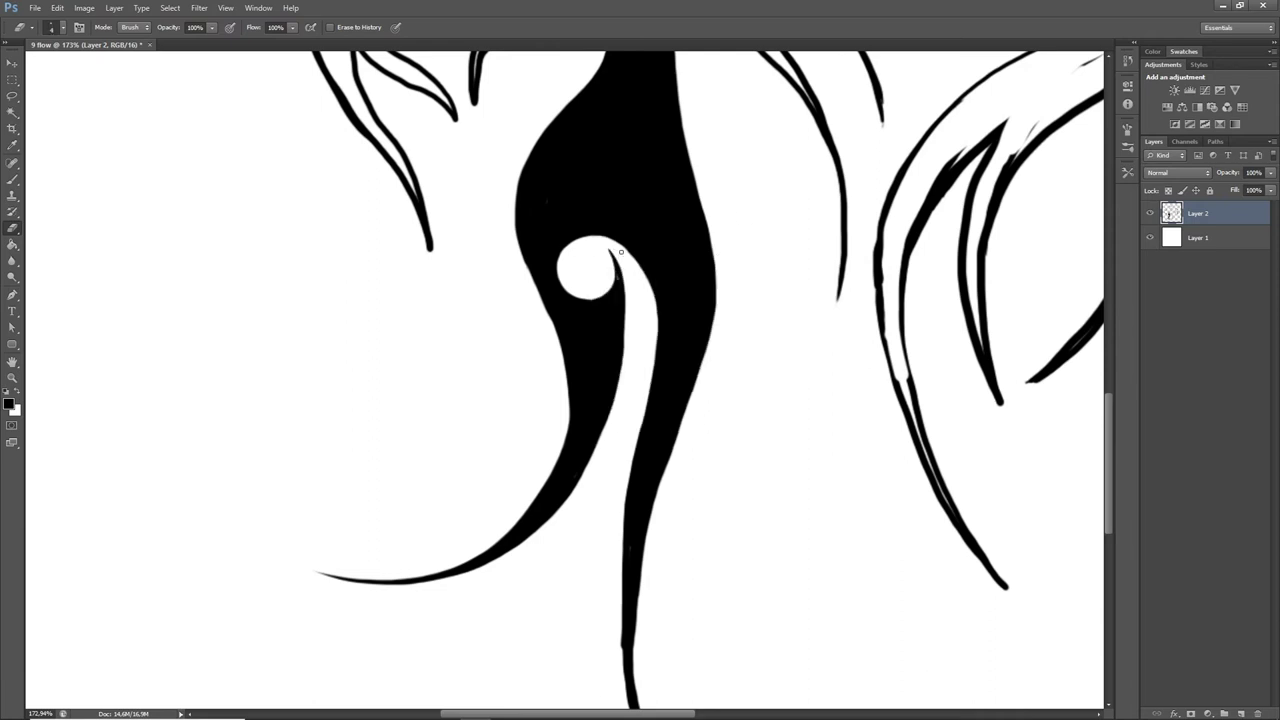
# Step: Shrink the brush and smooth the edges of the long lower tendril into an even taper
pyautogui.press('b')
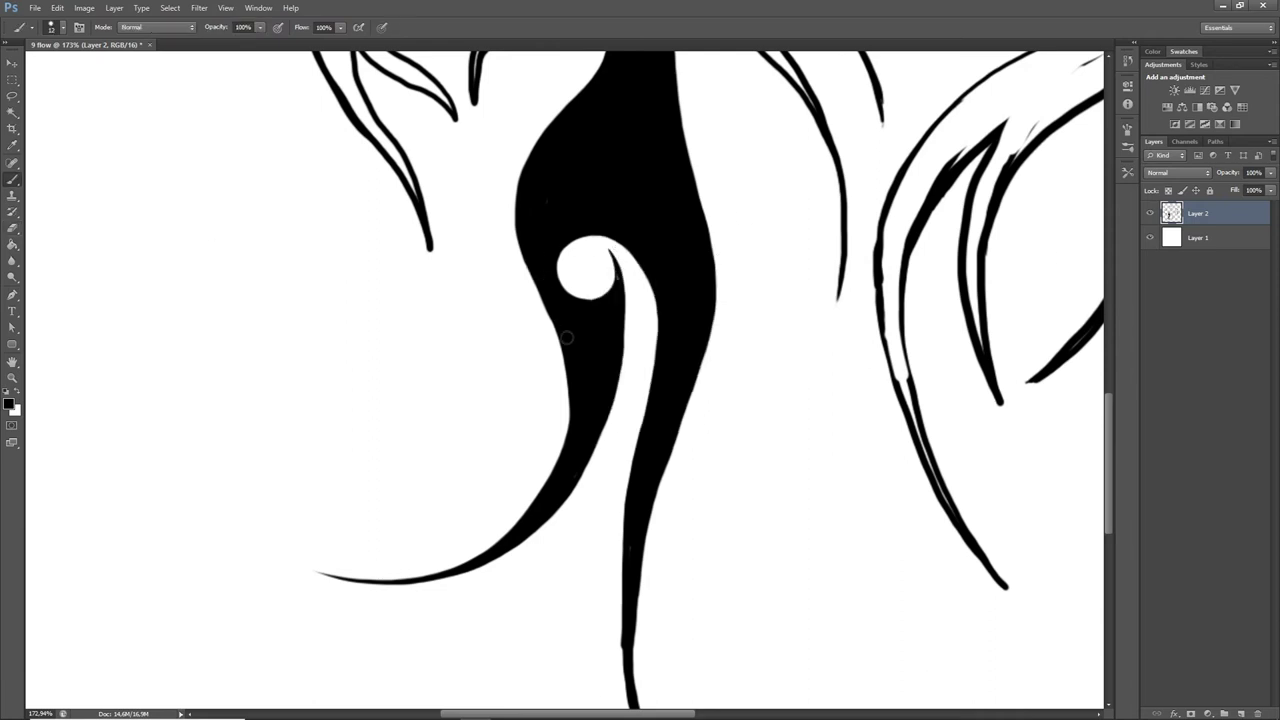
pyautogui.rightClick(601, 357)
pyautogui.click(611, 384)
pyautogui.scroll(-3, 624, 324)
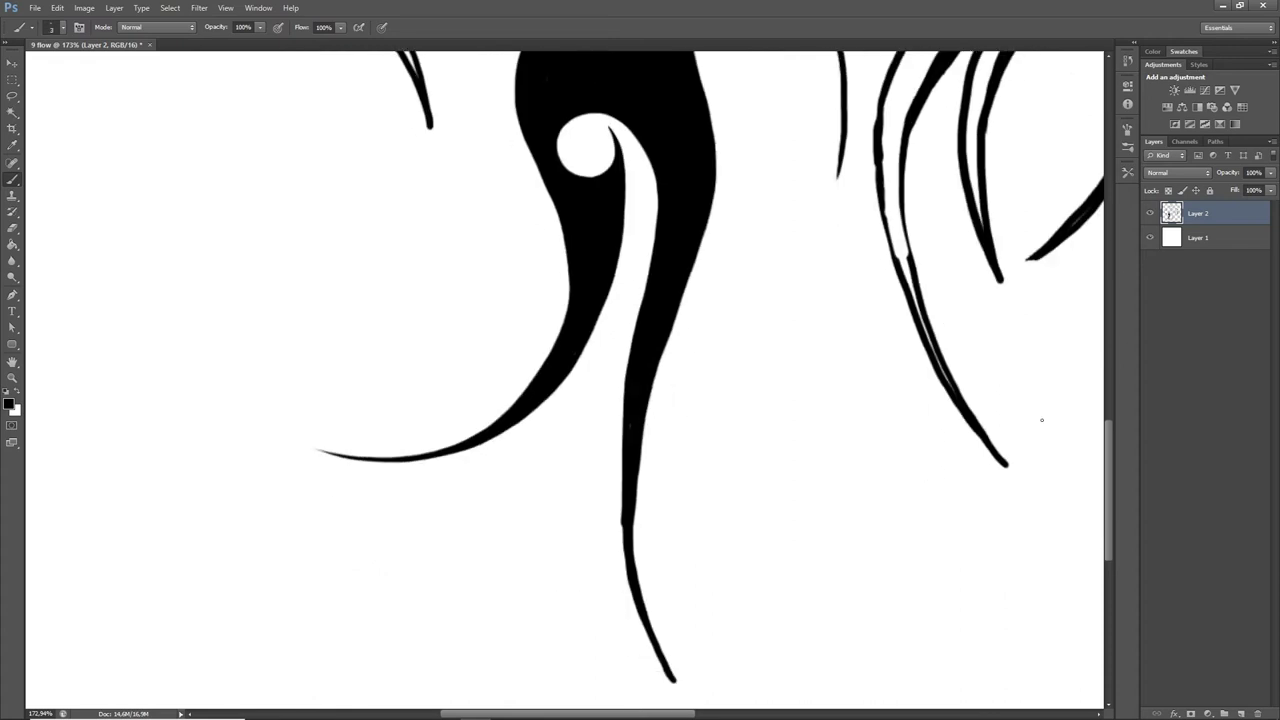
pyautogui.press('e')
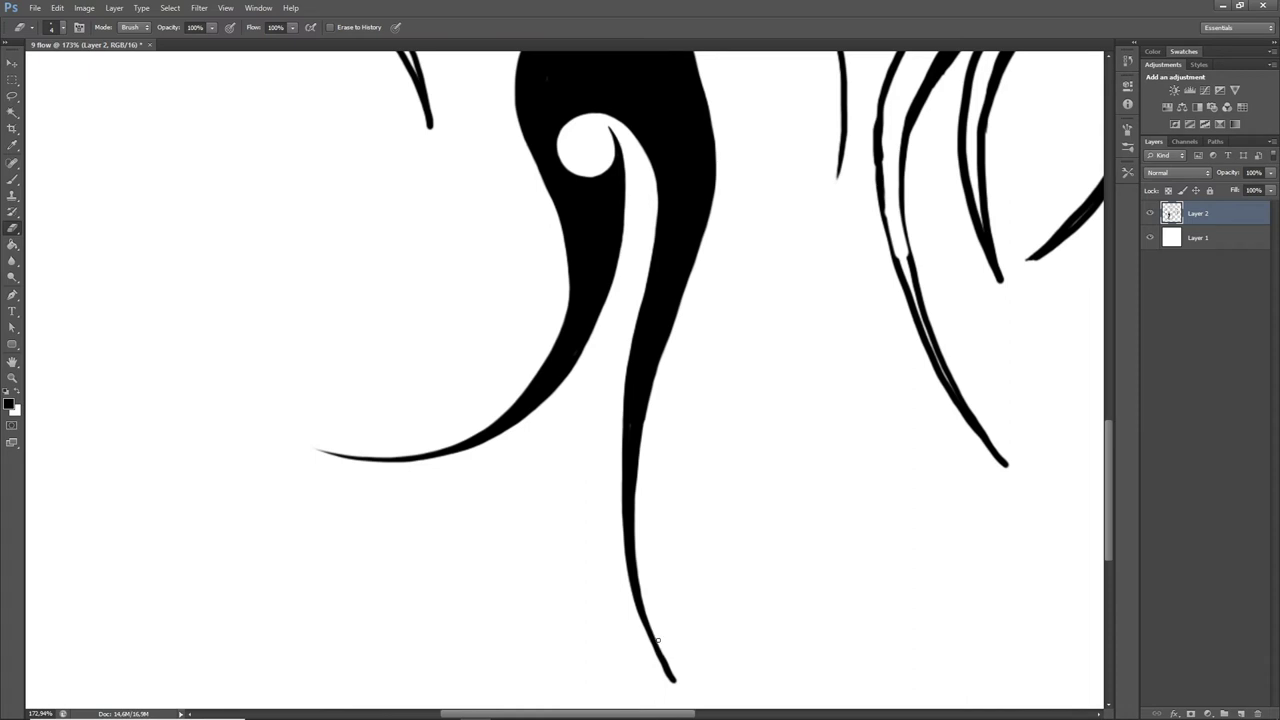
pyautogui.scroll(3, 678, 691)
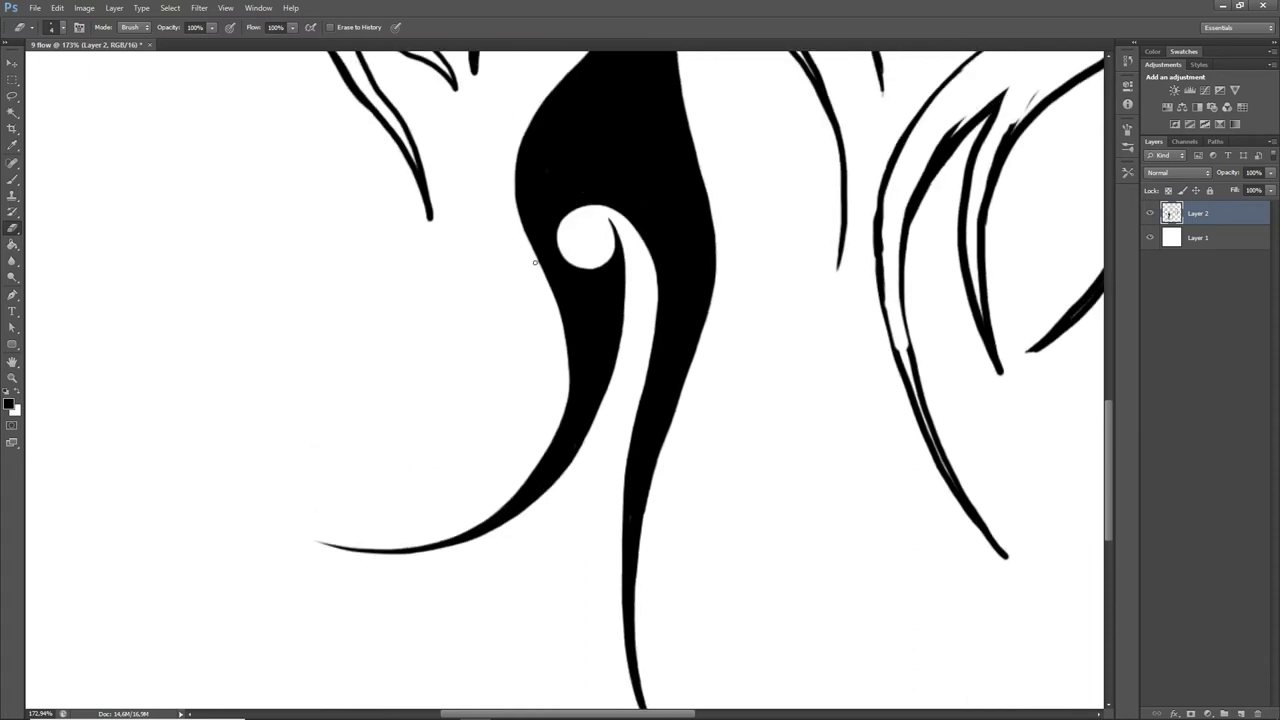
# Step: Paint the inside of the lower tendril on the right solid black
pyautogui.press('b')
pyautogui.moveTo(887, 245)
pyautogui.mouseDown()
pyautogui.moveTo(903, 355)
pyautogui.moveTo(953, 484)
pyautogui.mouseUp()
pyautogui.moveTo(898, 155); pyautogui.dragTo(888, 271)
pyautogui.moveTo(892, 318)
pyautogui.mouseDown()
pyautogui.moveTo(928, 150)
pyautogui.moveTo(920, 128)
pyautogui.mouseUp()
# Step: Enlarge the brush and fill the central body above the lower-left tendrils and its curved branch with black
pyautogui.press(']')
pyautogui.press(']')
pyautogui.press(']')
pyautogui.press(']')
pyautogui.press(']')
pyautogui.press(']')
pyautogui.press(']')
pyautogui.press(']')
pyautogui.scroll(5, 565, 380)
pyautogui.moveTo(592, 352)
pyautogui.mouseDown()
pyautogui.moveTo(714, 408)
pyautogui.moveTo(816, 509)
pyautogui.mouseUp()
# Step: Set the brush to 11 px with pressure-controlled size, and smooth the small curved flame on the body's left edge
pyautogui.rightClick(731, 417)
pyautogui.click(757, 454)
pyautogui.click(381, 28)
pyautogui.moveTo(475, 517)
pyautogui.mouseDown()
pyautogui.moveTo(477, 474)
pyautogui.moveTo(535, 428)
pyautogui.moveTo(570, 424)
pyautogui.moveTo(577, 400)
pyautogui.moveTo(669, 398)
pyautogui.moveTo(562, 344)
pyautogui.moveTo(543, 395)
pyautogui.moveTo(551, 292)
pyautogui.moveTo(580, 371)
pyautogui.mouseUp()
pyautogui.moveTo(478, 492); pyautogui.dragTo(549, 443)
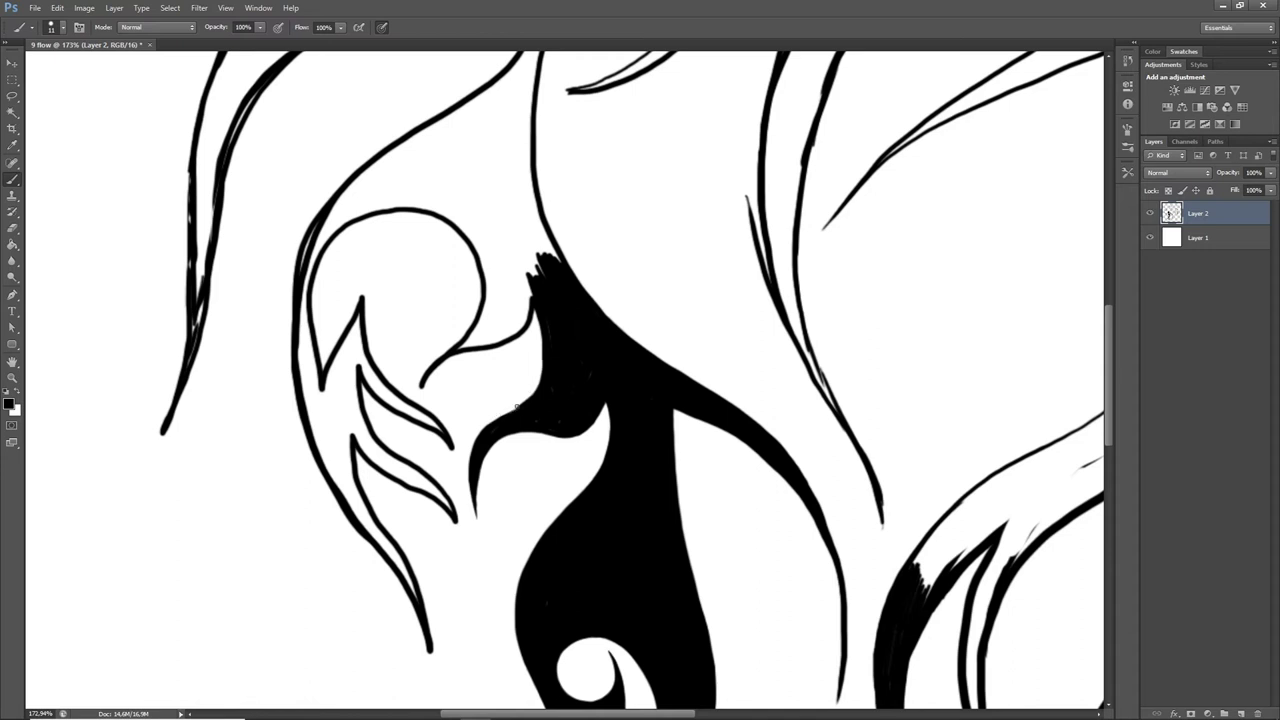
pyautogui.moveTo(515, 404)
pyautogui.mouseDown()
pyautogui.moveTo(535, 312)
pyautogui.moveTo(520, 404)
pyautogui.moveTo(539, 348)
pyautogui.mouseUp()
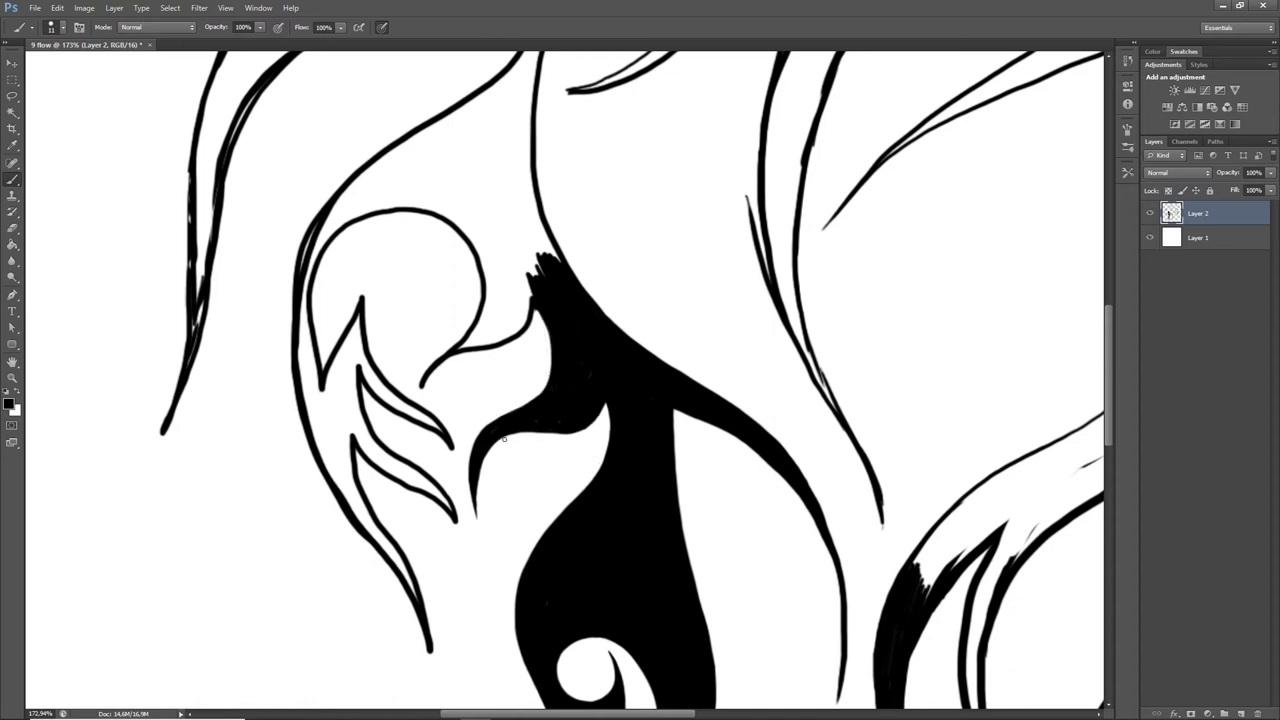
# Step: Fill the body beside the circular cutout with black, and trim the two small flames into thin pointed tips
pyautogui.moveTo(487, 168)
pyautogui.mouseDown()
pyautogui.moveTo(545, 257)
pyautogui.moveTo(519, 137)
pyautogui.moveTo(495, 160)
pyautogui.moveTo(485, 258)
pyautogui.moveTo(495, 285)
pyautogui.moveTo(527, 290)
pyautogui.moveTo(498, 303)
pyautogui.moveTo(509, 330)
pyautogui.moveTo(531, 314)
pyautogui.moveTo(425, 379)
pyautogui.moveTo(475, 349)
pyautogui.moveTo(473, 334)
pyautogui.moveTo(498, 334)
pyautogui.moveTo(495, 354)
pyautogui.moveTo(460, 362)
pyautogui.moveTo(446, 348)
pyautogui.moveTo(438, 379)
pyautogui.moveTo(475, 317)
pyautogui.mouseUp()
pyautogui.press('e')
pyautogui.moveTo(470, 478)
pyautogui.mouseDown()
pyautogui.moveTo(502, 415)
pyautogui.moveTo(553, 434)
pyautogui.mouseUp()
pyautogui.moveTo(477, 487)
pyautogui.mouseDown()
pyautogui.moveTo(532, 428)
pyautogui.moveTo(601, 420)
pyautogui.moveTo(604, 405)
pyautogui.moveTo(491, 444)
pyautogui.mouseUp()
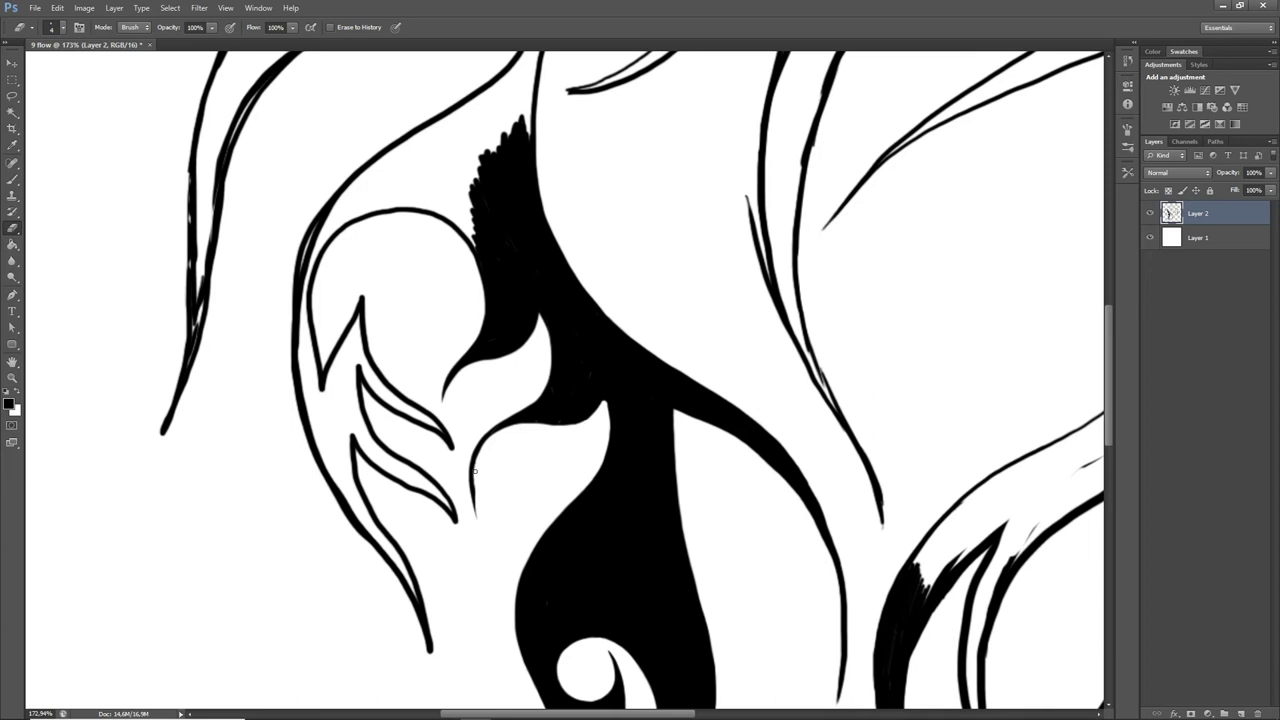
pyautogui.press('b')
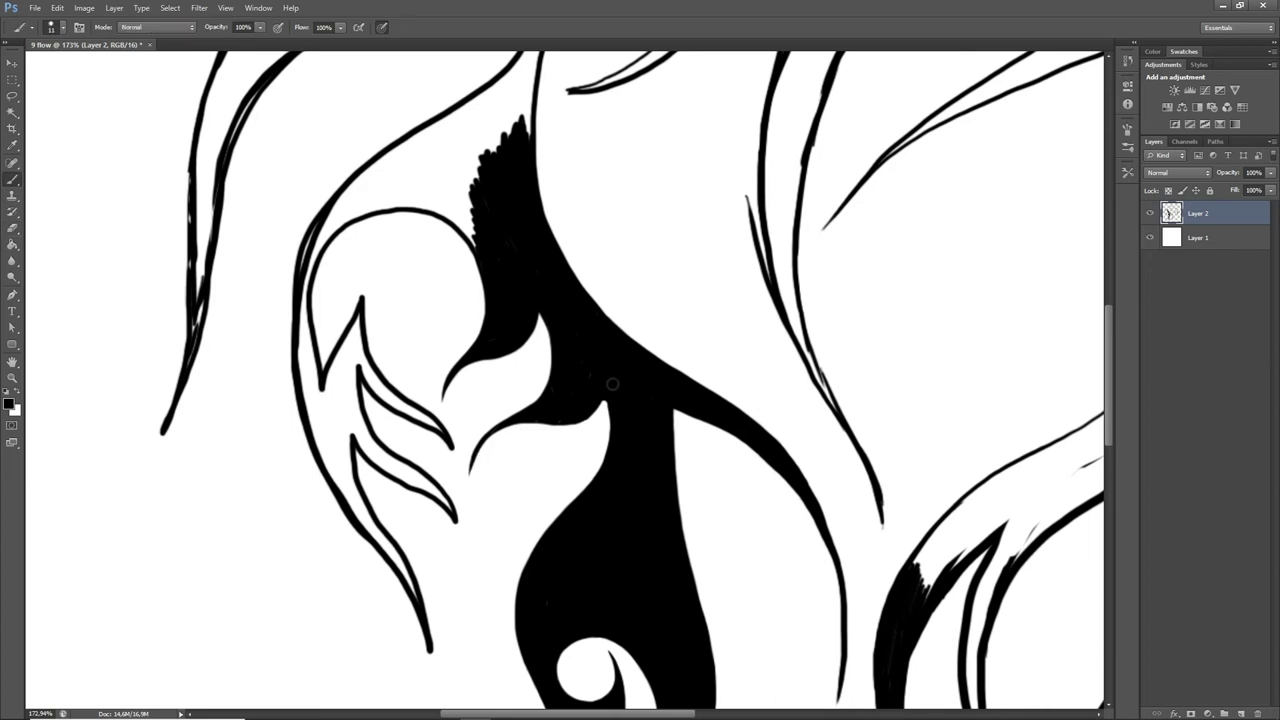
pyautogui.moveTo(529, 417); pyautogui.dragTo(598, 404)
# Step: Fill the band around the circular cutout and the left-hand flames with solid black
pyautogui.moveTo(1108, 348); pyautogui.dragTo(1108, 303)
pyautogui.moveTo(496, 346)
pyautogui.mouseDown()
pyautogui.moveTo(465, 317)
pyautogui.moveTo(513, 308)
pyautogui.moveTo(488, 298)
pyautogui.moveTo(400, 440)
pyautogui.moveTo(330, 425)
pyautogui.moveTo(305, 600)
pyautogui.moveTo(292, 491)
pyautogui.mouseUp()
pyautogui.scroll(-7, 292, 491)
pyautogui.moveTo(320, 350)
pyautogui.mouseDown()
pyautogui.moveTo(356, 222)
pyautogui.moveTo(330, 390)
pyautogui.moveTo(372, 352)
pyautogui.moveTo(445, 405)
pyautogui.moveTo(440, 330)
pyautogui.mouseUp()
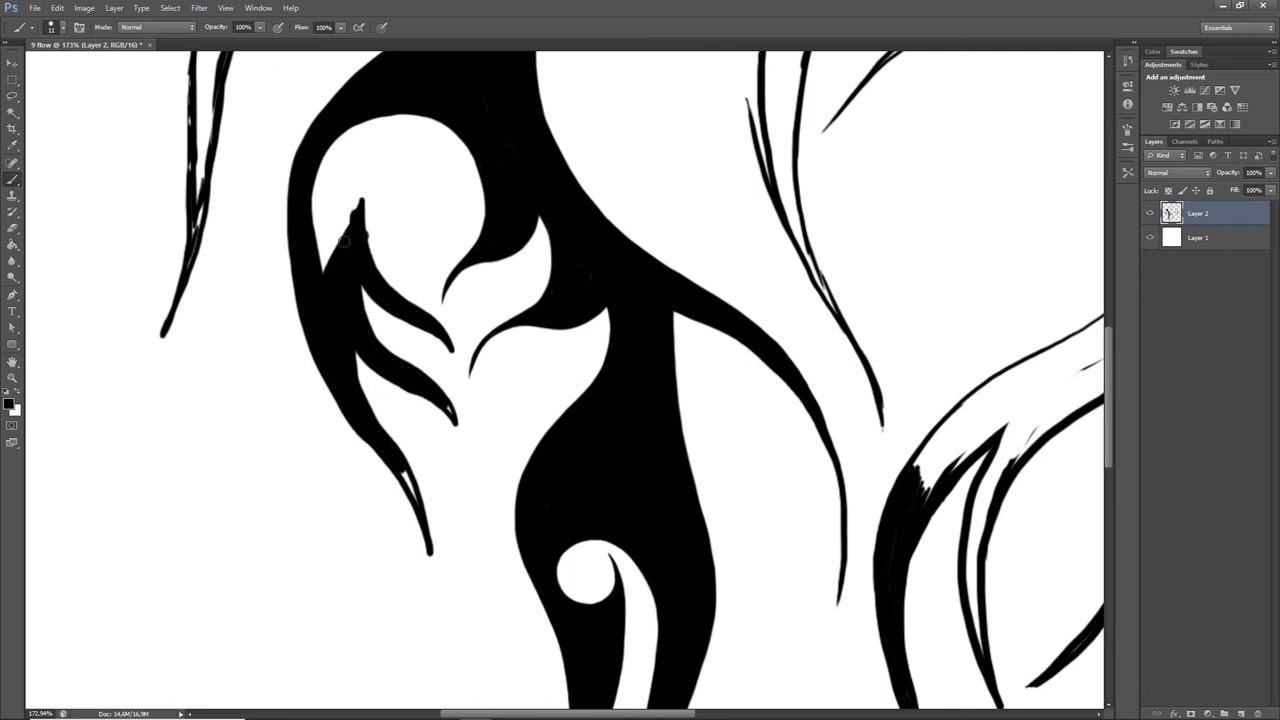
# Step: Extend the three left-hand flames into longer tapered tips
pyautogui.moveTo(410, 505)
pyautogui.mouseDown()
pyautogui.moveTo(332, 376)
pyautogui.moveTo(436, 615)
pyautogui.mouseUp()
pyautogui.moveTo(353, 337)
pyautogui.mouseDown()
pyautogui.moveTo(427, 407)
pyautogui.moveTo(419, 366)
pyautogui.mouseUp()
pyautogui.moveTo(367, 293); pyautogui.dragTo(458, 375)
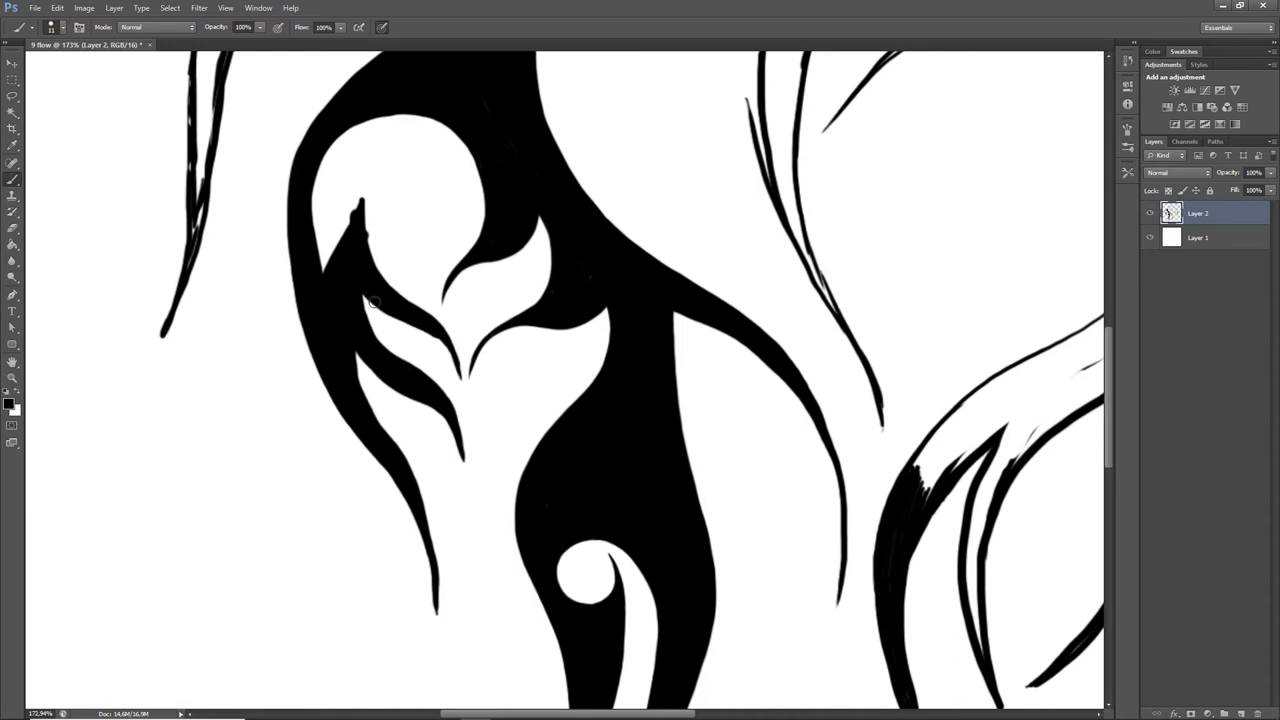
# Step: Erase along the left-hand flame edges to smooth them and thin the lowest flame's tip
pyautogui.press('e')
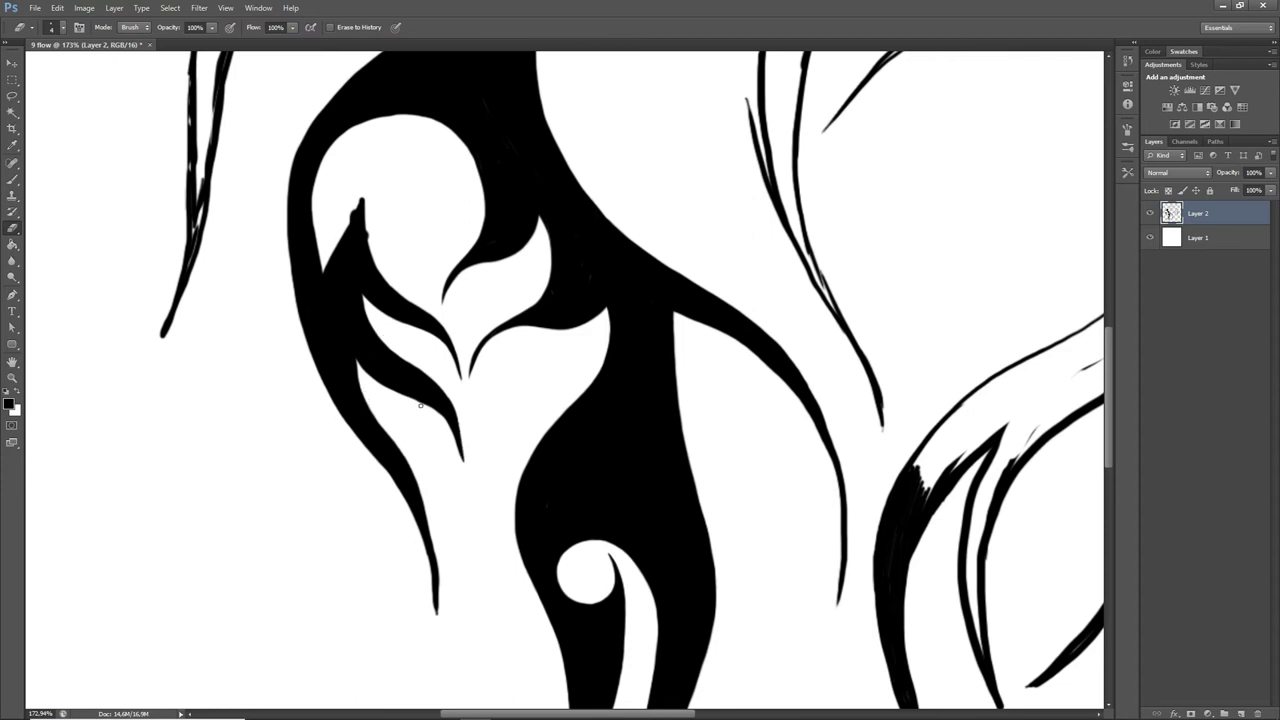
pyautogui.moveTo(436, 535); pyautogui.dragTo(439, 557)
pyautogui.press('b')
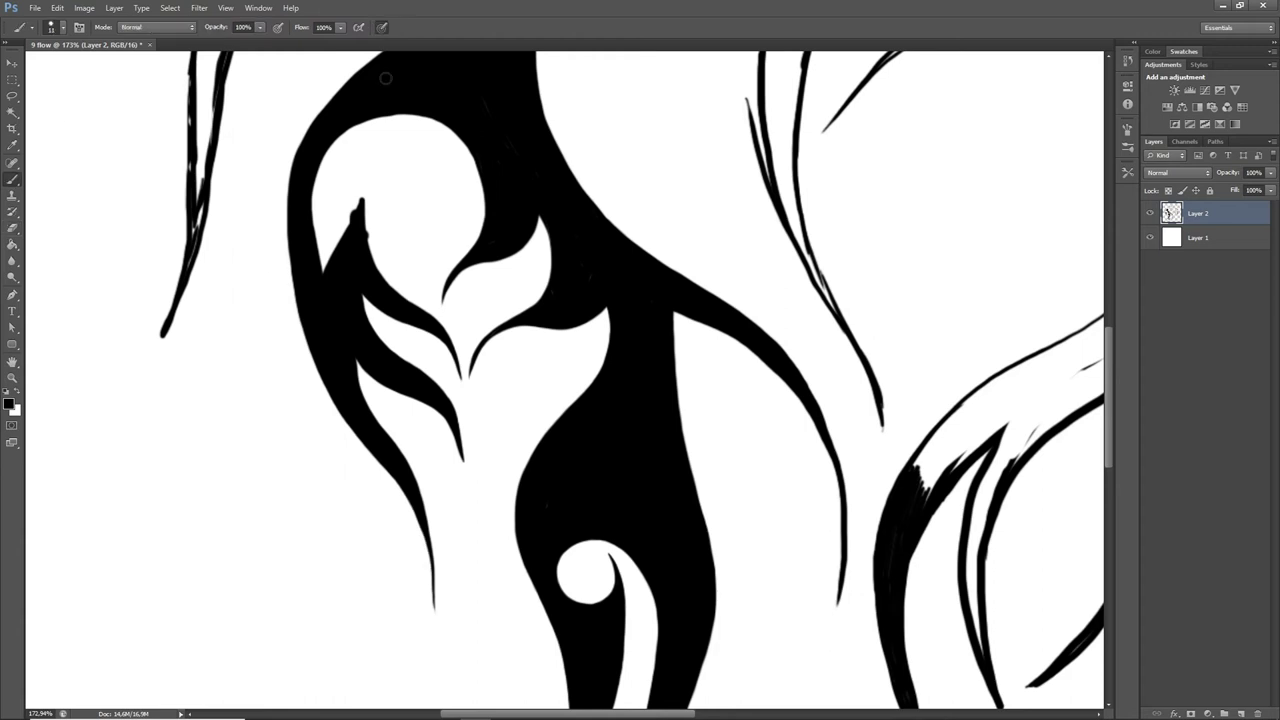
pyautogui.press('e')
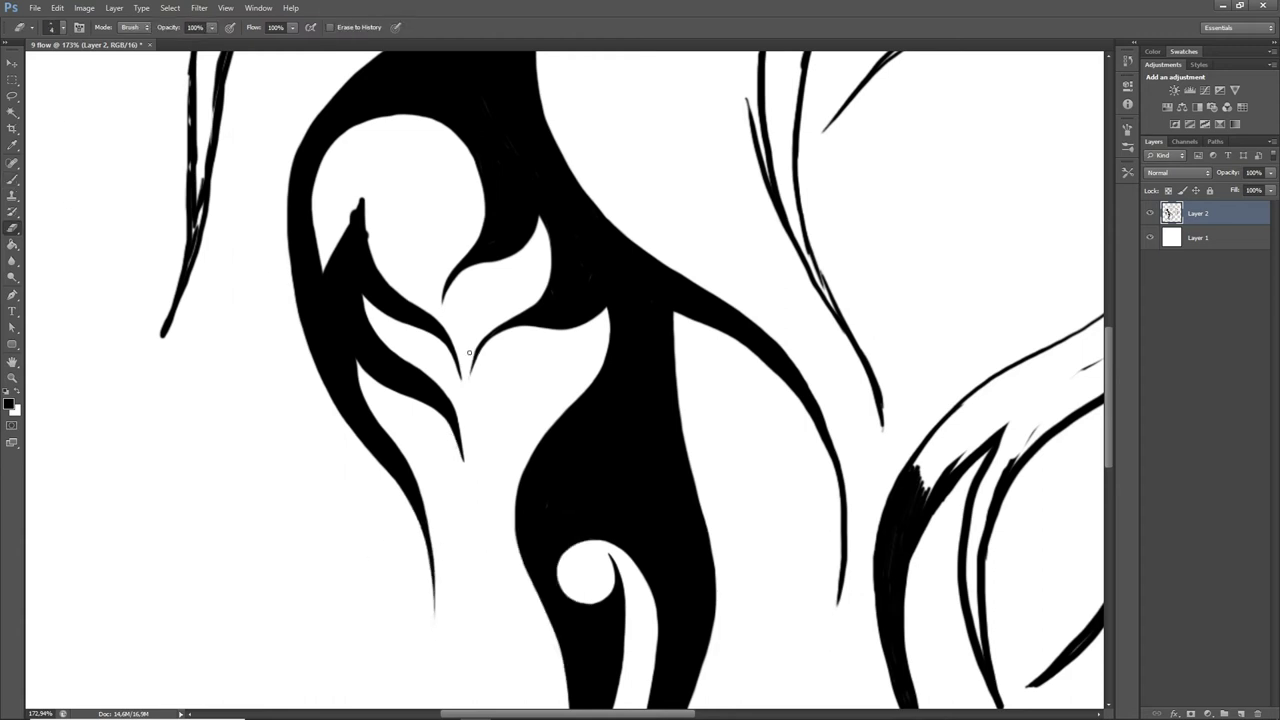
# Step: Carve a curved gap between the inner flame and the outer band, sharpen the flame's top, and touch up the join
pyautogui.moveTo(313, 205); pyautogui.dragTo(342, 310)
pyautogui.moveTo(317, 265); pyautogui.dragTo(349, 311)
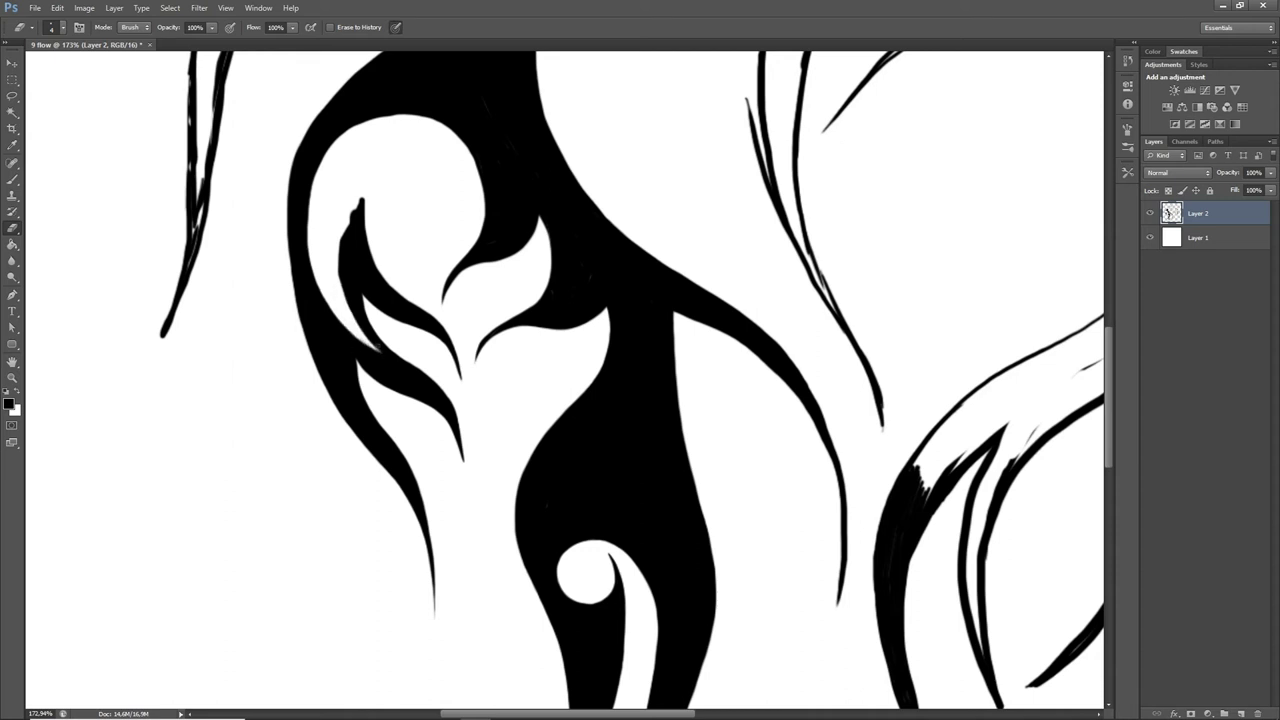
pyautogui.moveTo(337, 240); pyautogui.dragTo(340, 278)
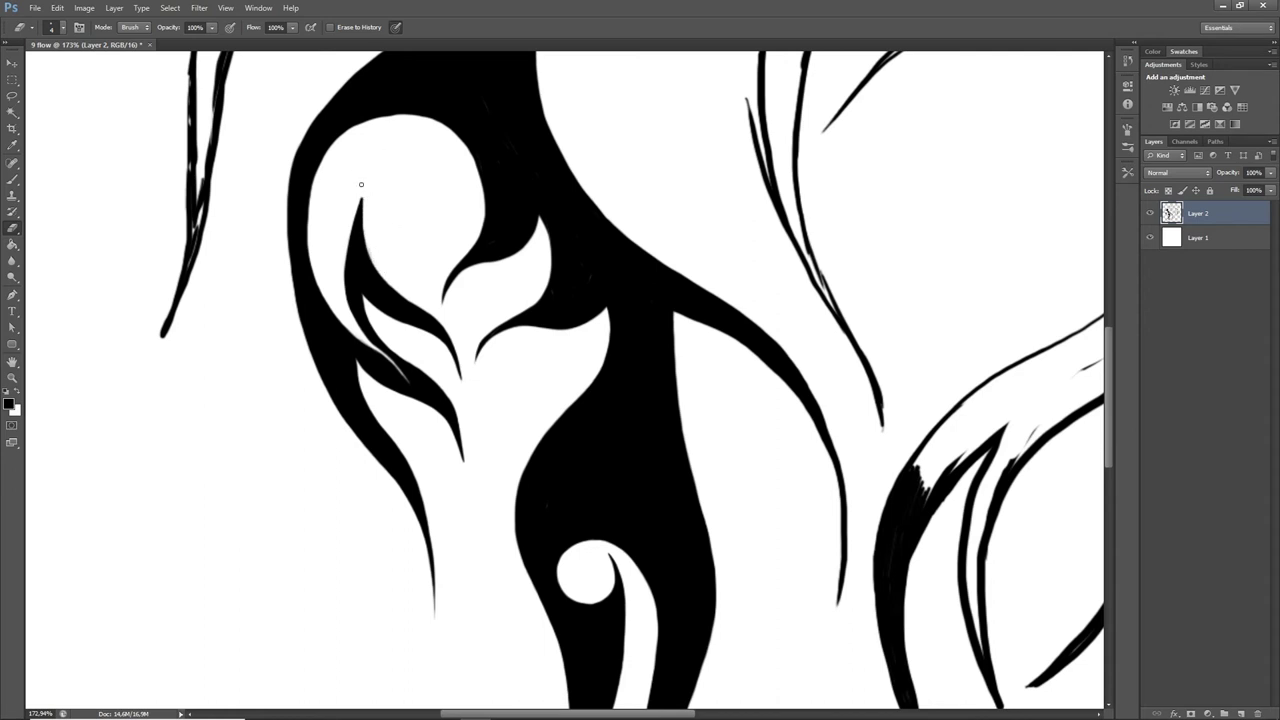
pyautogui.press('b')
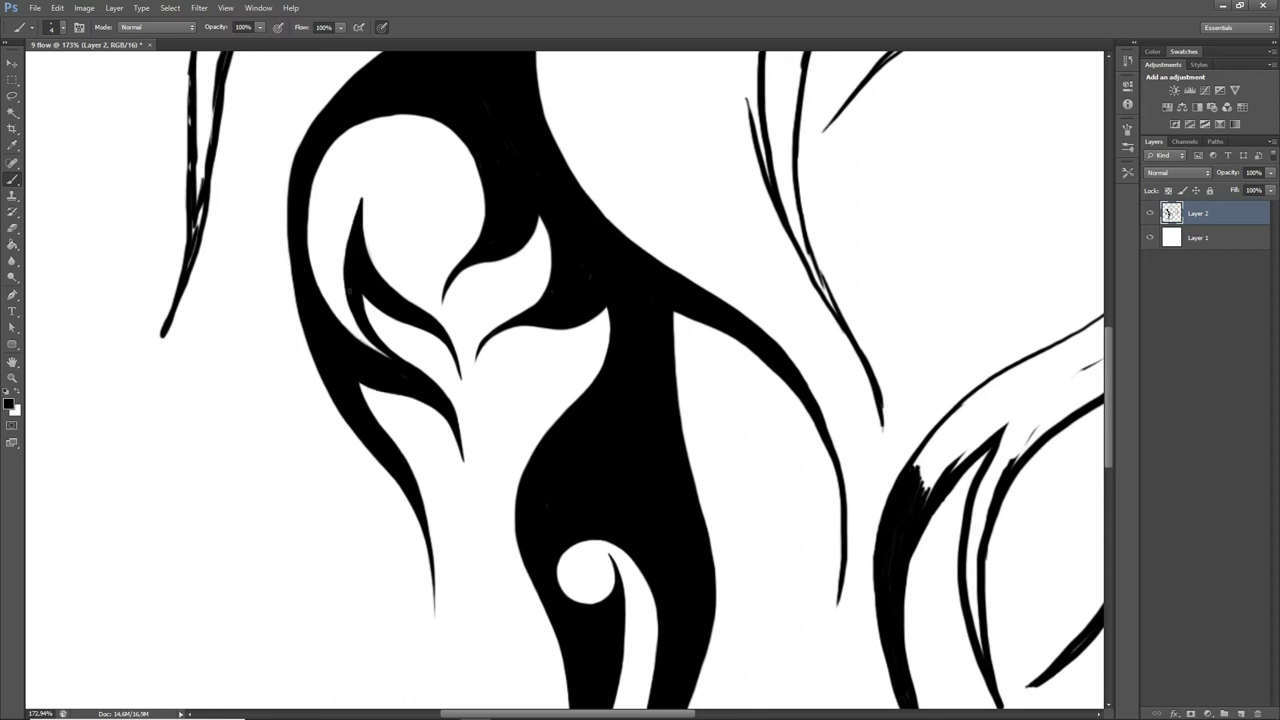
pyautogui.scroll(3, 1113, 382)
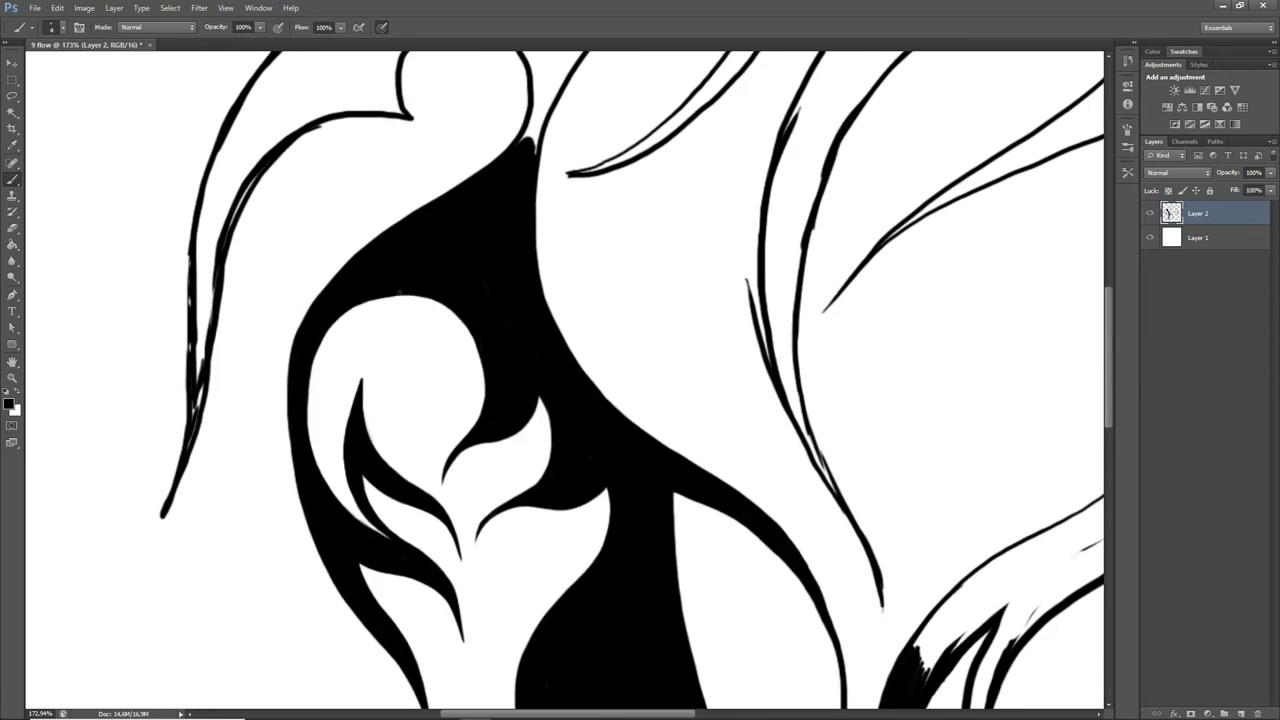
# Step: Trim the circular cutout's inner left edge, and fill the long curved horn at the design's upper left with solid black
pyautogui.press('e')
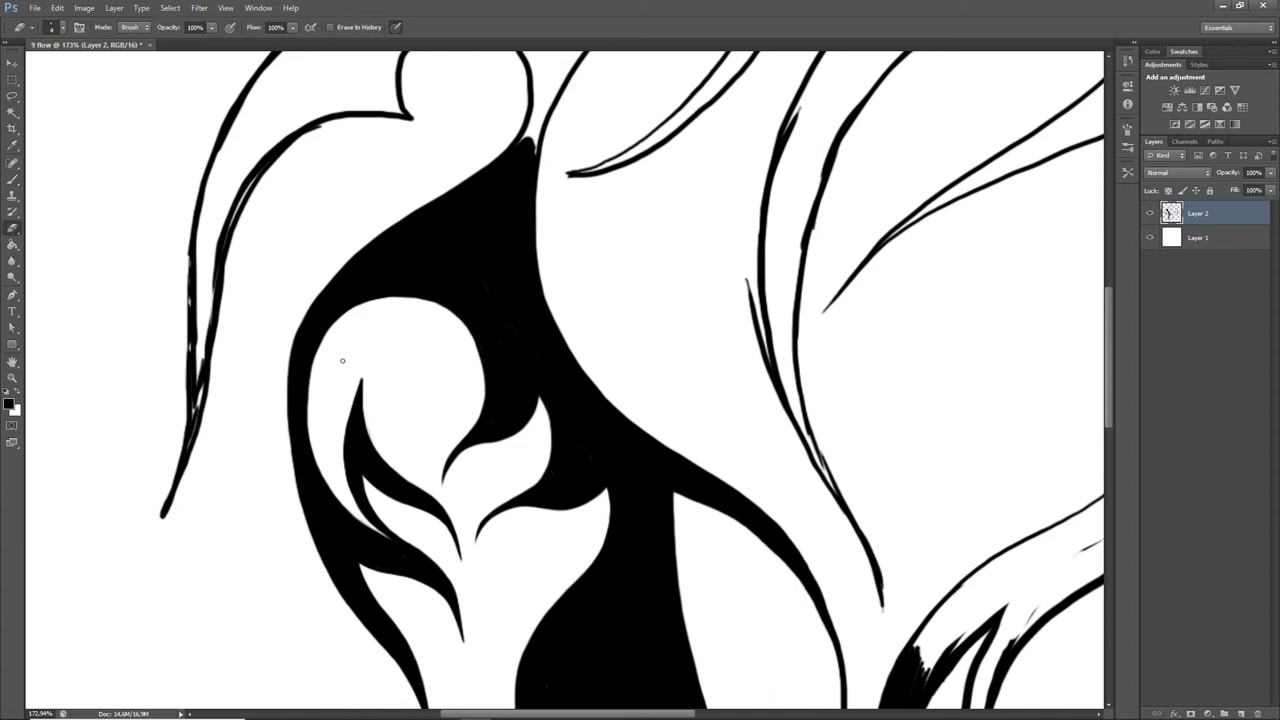
pyautogui.moveTo(312, 370); pyautogui.dragTo(310, 395)
pyautogui.moveTo(1108, 370); pyautogui.dragTo(1108, 311)
pyautogui.press('b')
pyautogui.moveTo(549, 356)
pyautogui.mouseDown()
pyautogui.moveTo(589, 315)
pyautogui.moveTo(557, 322)
pyautogui.moveTo(529, 353)
pyautogui.moveTo(575, 268)
pyautogui.moveTo(567, 301)
pyautogui.moveTo(674, 237)
pyautogui.moveTo(577, 258)
pyautogui.moveTo(688, 214)
pyautogui.mouseUp()
pyautogui.moveTo(530, 290)
pyautogui.mouseDown()
pyautogui.moveTo(498, 283)
pyautogui.moveTo(496, 296)
pyautogui.moveTo(375, 283)
pyautogui.moveTo(388, 299)
pyautogui.moveTo(328, 295)
pyautogui.moveTo(319, 317)
pyautogui.moveTo(258, 358)
pyautogui.mouseUp()
pyautogui.moveTo(375, 312)
pyautogui.mouseDown()
pyautogui.moveTo(290, 358)
pyautogui.moveTo(354, 358)
pyautogui.moveTo(292, 362)
pyautogui.mouseUp()
pyautogui.moveTo(288, 362)
pyautogui.mouseDown()
pyautogui.moveTo(256, 390)
pyautogui.moveTo(250, 363)
pyautogui.moveTo(222, 462)
pyautogui.mouseUp()
pyautogui.moveTo(258, 412)
pyautogui.mouseDown()
pyautogui.moveTo(205, 520)
pyautogui.moveTo(198, 595)
pyautogui.mouseUp()
pyautogui.moveTo(264, 440); pyautogui.dragTo(225, 560)
pyautogui.moveTo(362, 279); pyautogui.dragTo(235, 376)
pyautogui.moveTo(318, 289)
pyautogui.mouseDown()
pyautogui.moveTo(213, 422)
pyautogui.moveTo(358, 278)
pyautogui.mouseUp()
# Step: Erase along the long left horn's inner and outer edges to smooth its curve
pyautogui.click(13, 228)
pyautogui.moveTo(200, 432)
pyautogui.mouseDown()
pyautogui.moveTo(290, 296)
pyautogui.moveTo(413, 272)
pyautogui.mouseUp()
pyautogui.moveTo(260, 345); pyautogui.dragTo(440, 268)
pyautogui.moveTo(618, 231); pyautogui.dragTo(498, 268)
pyautogui.moveTo(590, 240)
pyautogui.mouseDown()
pyautogui.moveTo(556, 257)
pyautogui.moveTo(564, 235)
pyautogui.moveTo(613, 237)
pyautogui.moveTo(520, 265)
pyautogui.mouseUp()
pyautogui.moveTo(293, 316)
pyautogui.mouseDown()
pyautogui.moveTo(326, 293)
pyautogui.moveTo(242, 364)
pyautogui.mouseUp()
pyautogui.moveTo(1108, 274); pyautogui.dragTo(1107, 314)
pyautogui.moveTo(178, 352)
pyautogui.mouseDown()
pyautogui.moveTo(206, 237)
pyautogui.moveTo(343, 214)
pyautogui.moveTo(276, 255)
pyautogui.moveTo(172, 560)
pyautogui.moveTo(205, 460)
pyautogui.moveTo(172, 597)
pyautogui.mouseUp()
pyautogui.moveTo(199, 520); pyautogui.dragTo(182, 572)
# Step: Fill the left horn's lower end, extend it into a longer tapered tip, and smooth the tip's outline
pyautogui.click(12, 180)
pyautogui.moveTo(189, 368); pyautogui.dragTo(190, 472)
pyautogui.moveTo(206, 408); pyautogui.dragTo(196, 502)
pyautogui.moveTo(224, 372); pyautogui.dragTo(176, 564)
pyautogui.moveTo(190, 470); pyautogui.dragTo(162, 594)
pyautogui.moveTo(1108, 330); pyautogui.dragTo(1109, 374)
pyautogui.moveTo(176, 374); pyautogui.dragTo(147, 465)
pyautogui.moveTo(174, 340); pyautogui.dragTo(162, 422)
pyautogui.press('e')
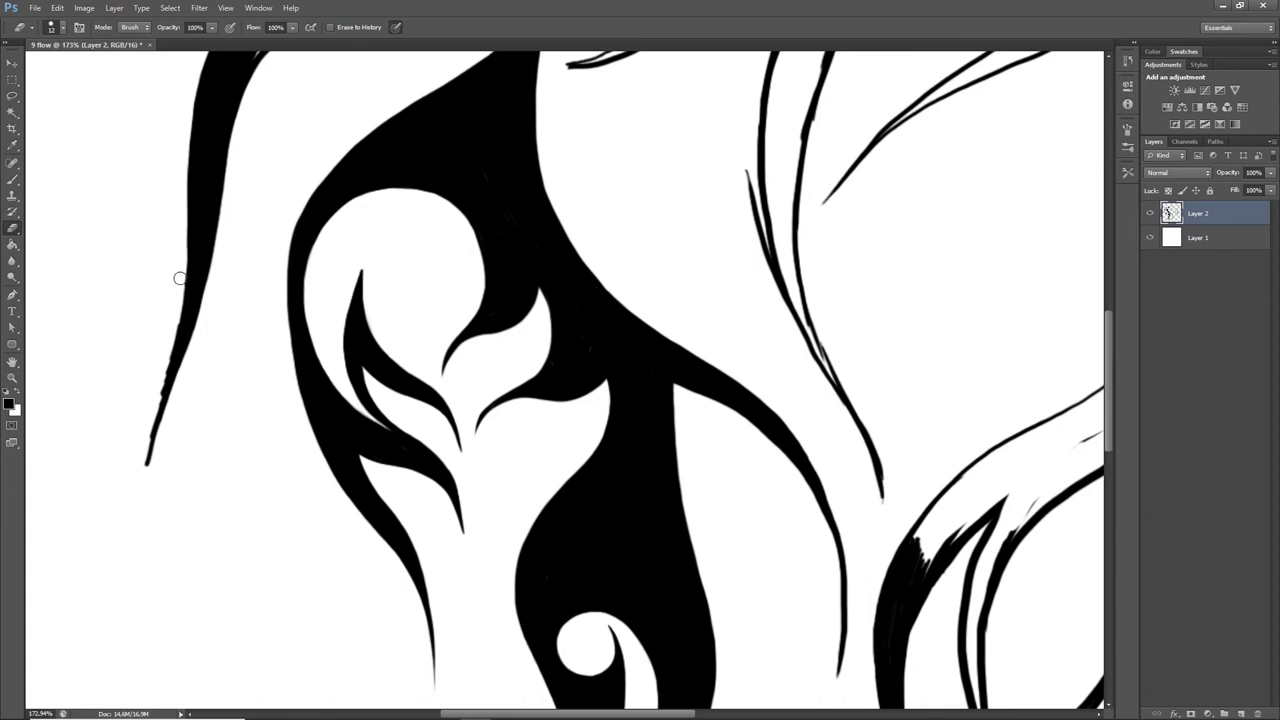
pyautogui.moveTo(169, 323); pyautogui.dragTo(147, 466)
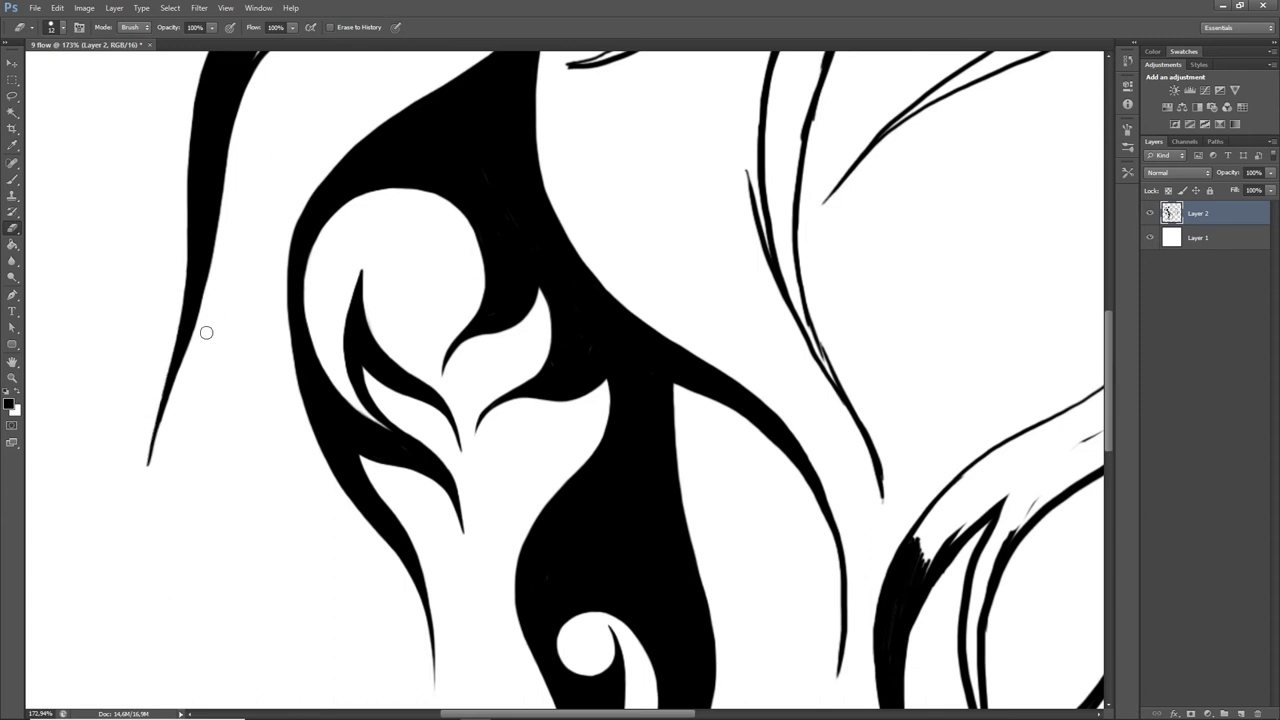
# Step: Extend the sharp point beneath the small round cutout, and erase around the cutout to widen and round it
pyautogui.press('b')
pyautogui.scroll(8, 817, 333)
pyautogui.moveTo(258, 392)
pyautogui.mouseDown()
pyautogui.moveTo(280, 350)
pyautogui.moveTo(396, 330)
pyautogui.mouseUp()
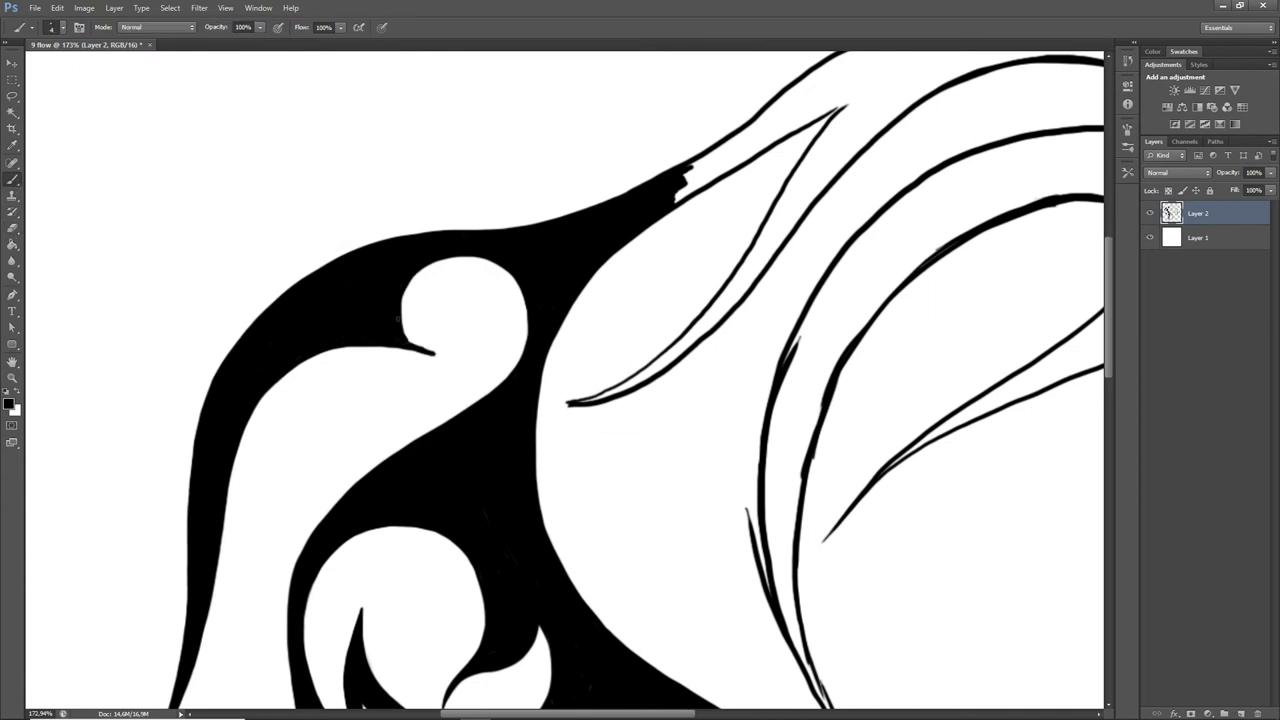
pyautogui.press('e')
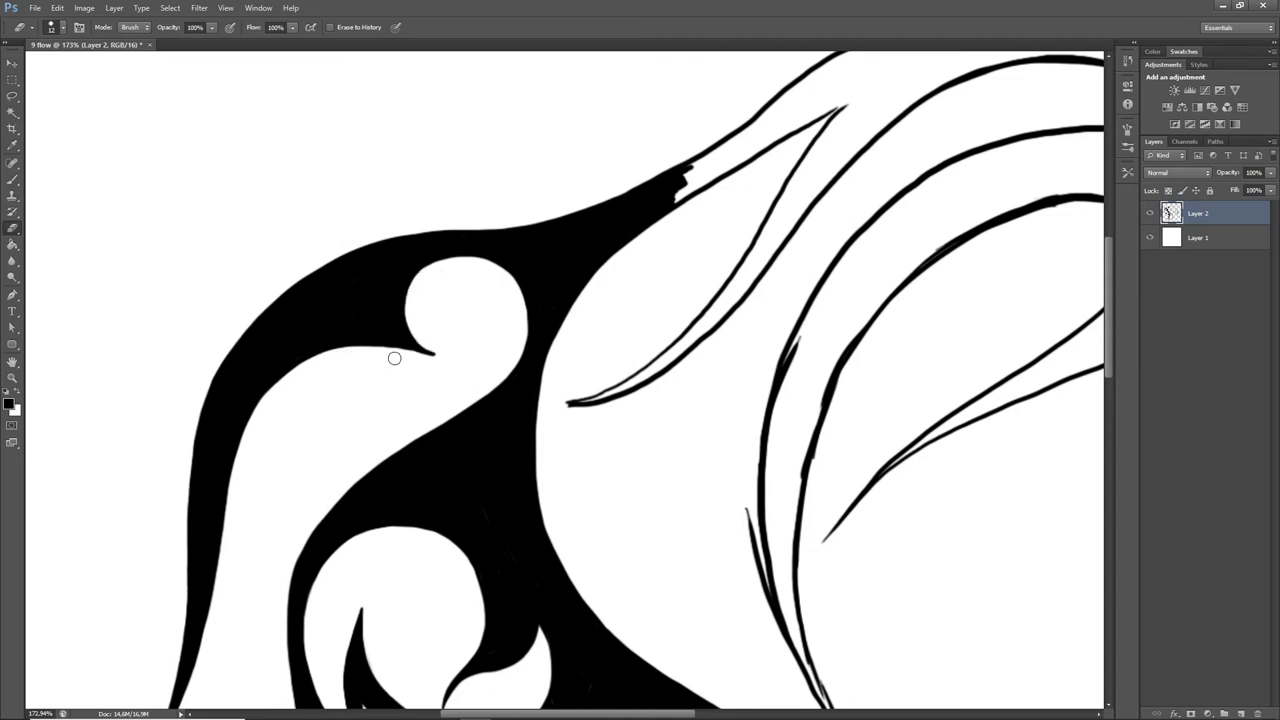
pyautogui.moveTo(498, 262)
pyautogui.mouseDown()
pyautogui.moveTo(433, 272)
pyautogui.moveTo(502, 275)
pyautogui.mouseUp()
pyautogui.moveTo(608, 268)
pyautogui.mouseDown()
pyautogui.moveTo(560, 396)
pyautogui.moveTo(504, 395)
pyautogui.mouseUp()
pyautogui.moveTo(441, 504); pyautogui.dragTo(441, 607)
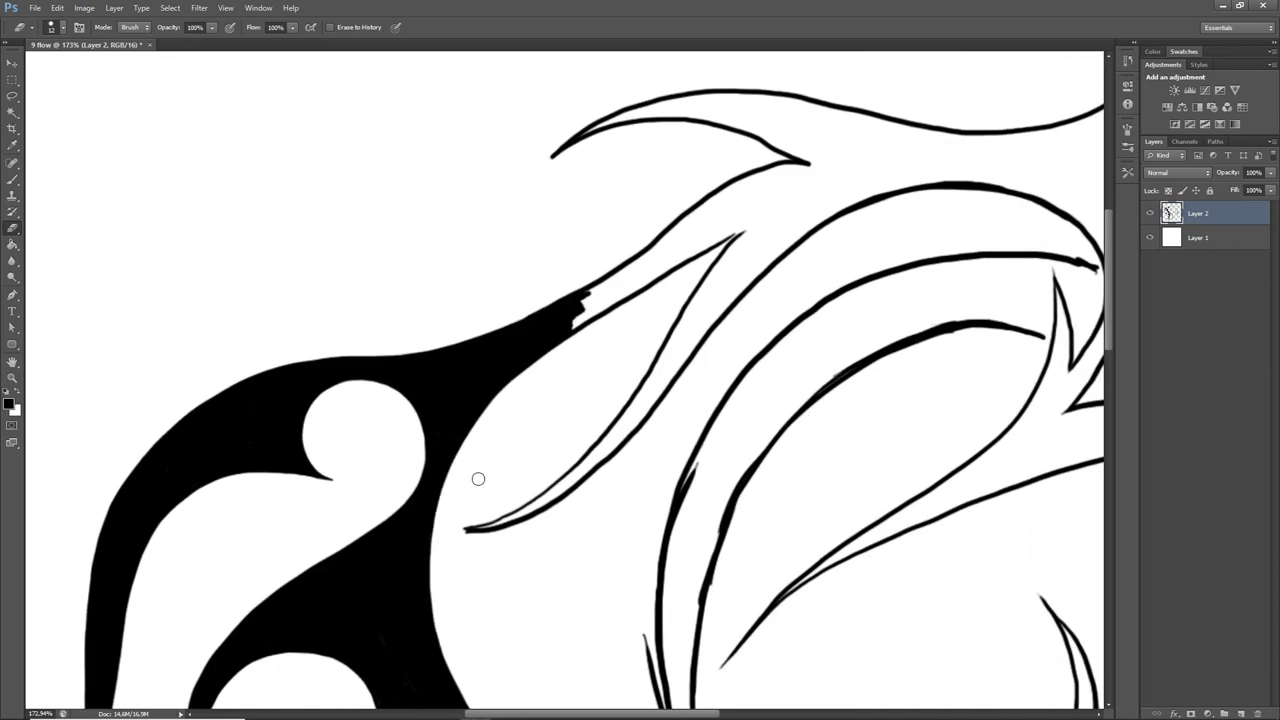
# Step: Erase along the right-hand edge of the main black body to smooth its long curve
pyautogui.scroll(-5, 477, 480)
pyautogui.moveTo(448, 401)
pyautogui.mouseDown()
pyautogui.moveTo(449, 237)
pyautogui.moveTo(434, 351)
pyautogui.moveTo(495, 501)
pyautogui.mouseUp()
pyautogui.hscroll(1, 495, 501)
pyautogui.moveTo(341, 397); pyautogui.dragTo(398, 510)
pyautogui.moveTo(370, 193)
pyautogui.mouseDown()
pyautogui.moveTo(349, 214)
pyautogui.moveTo(357, 443)
pyautogui.moveTo(357, 186)
pyautogui.moveTo(420, 130)
pyautogui.mouseUp()
pyautogui.scroll(-5, 1050, 352)
pyautogui.moveTo(334, 144)
pyautogui.mouseDown()
pyautogui.moveTo(412, 258)
pyautogui.moveTo(486, 300)
pyautogui.mouseUp()
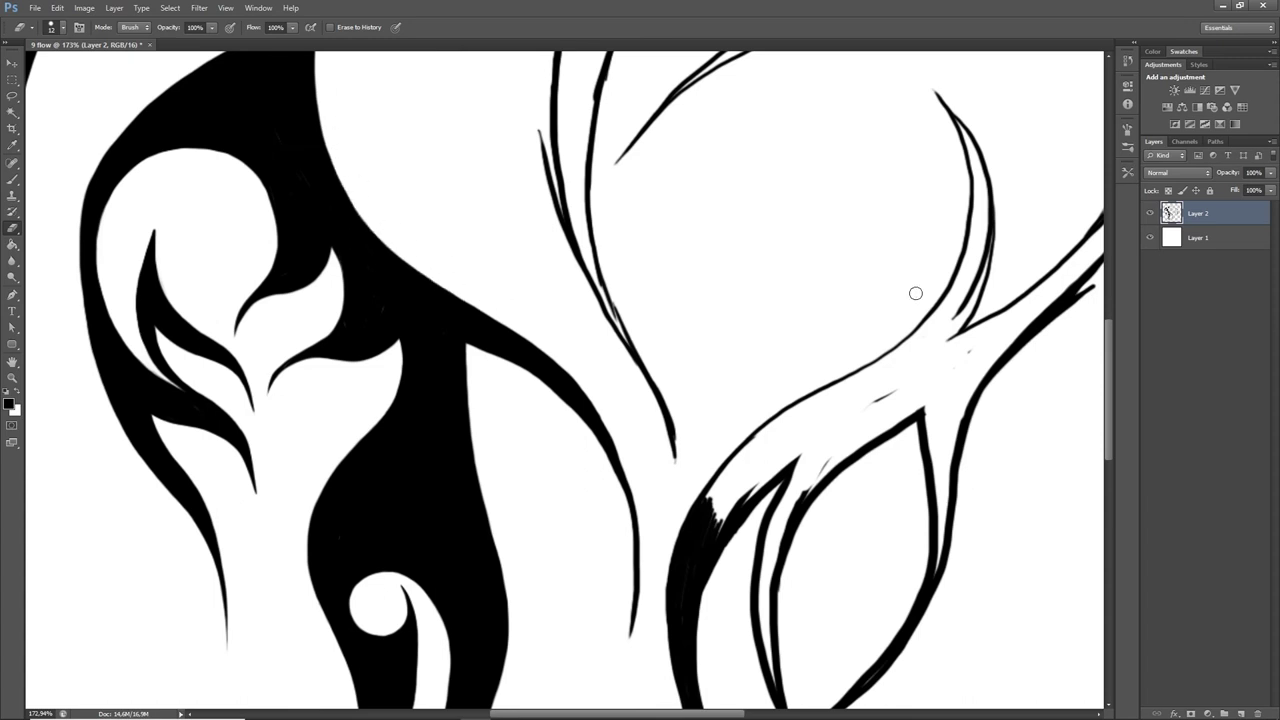
pyautogui.scroll(8, 1051, 257)
pyautogui.moveTo(319, 467)
pyautogui.mouseDown()
pyautogui.moveTo(340, 351)
pyautogui.moveTo(314, 437)
pyautogui.moveTo(313, 502)
pyautogui.mouseUp()
# Step: Fill the branch rising from the main body and its downward-curving spike with solid black
pyautogui.moveTo(1109, 279); pyautogui.dragTo(1110, 249)
pyautogui.press('b')
pyautogui.moveTo(478, 330); pyautogui.dragTo(749, 186)
pyautogui.moveTo(410, 348); pyautogui.dragTo(720, 185)
pyautogui.moveTo(634, 281); pyautogui.dragTo(706, 224)
pyautogui.moveTo(358, 556)
pyautogui.mouseDown()
pyautogui.moveTo(472, 506)
pyautogui.moveTo(578, 367)
pyautogui.mouseUp()
pyautogui.moveTo(424, 544)
pyautogui.mouseDown()
pyautogui.moveTo(608, 298)
pyautogui.moveTo(645, 309)
pyautogui.moveTo(838, 190)
pyautogui.moveTo(872, 194)
pyautogui.mouseUp()
# Step: Smooth the edges of the rising branch and its curved spike, and touch up the branch's outline
pyautogui.press('e')
pyautogui.moveTo(388, 422); pyautogui.dragTo(504, 345)
pyautogui.moveTo(360, 547)
pyautogui.mouseDown()
pyautogui.moveTo(446, 512)
pyautogui.moveTo(614, 396)
pyautogui.mouseUp()
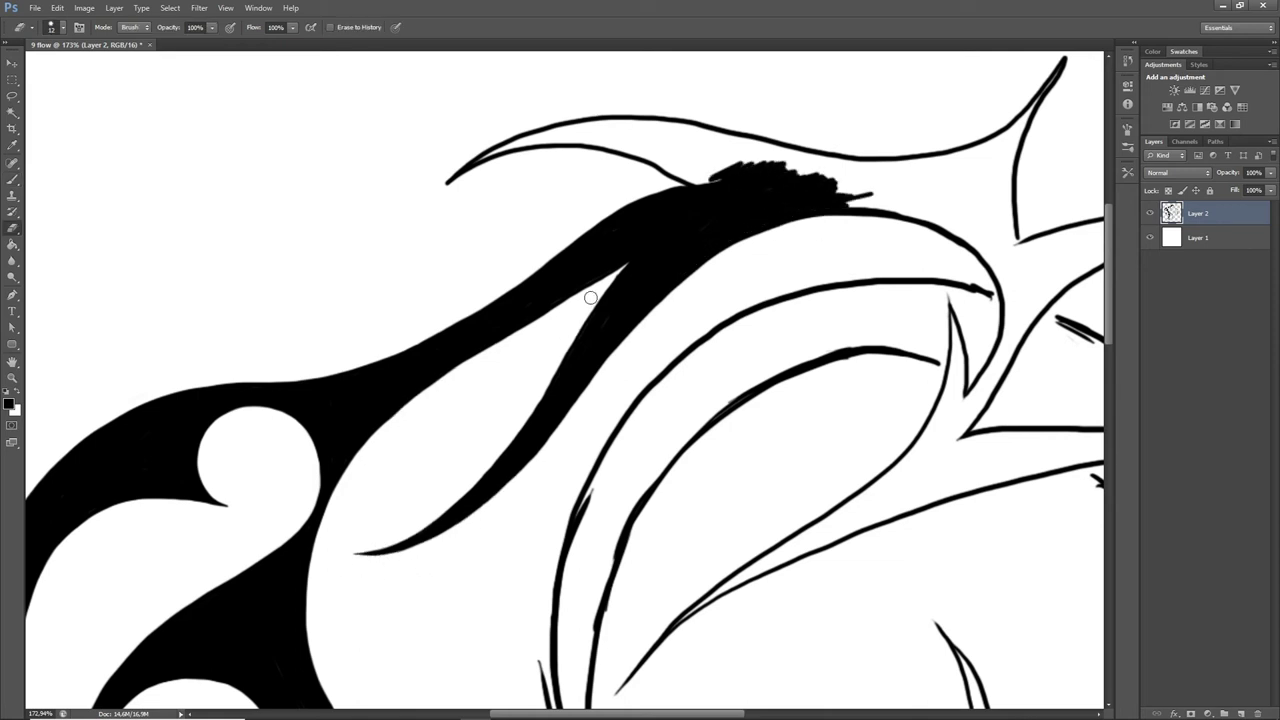
pyautogui.scroll(5, 591, 297)
pyautogui.rightClick(523, 289)
pyautogui.press('b')
pyautogui.moveTo(467, 301); pyautogui.dragTo(488, 284)
pyautogui.press('e')
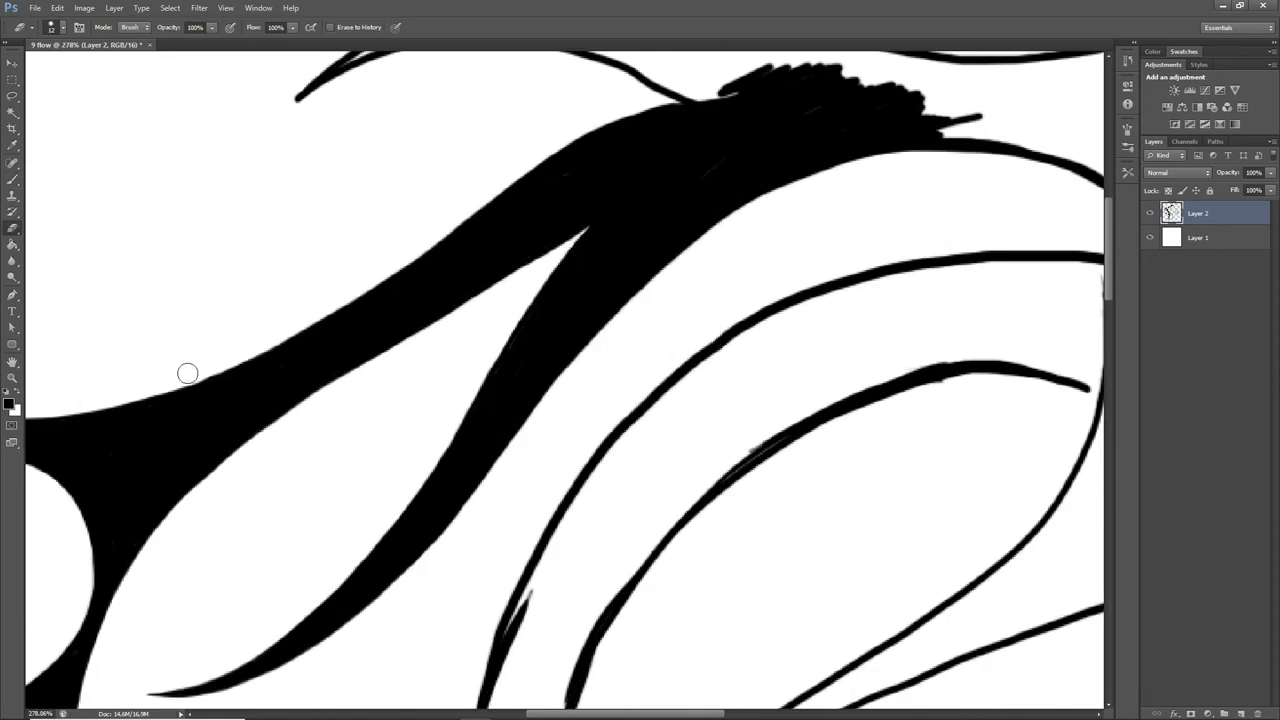
# Step: Fill the left-pointing flame above the branch and the area where they join with solid black
pyautogui.press('b')
pyautogui.moveTo(872, 418); pyautogui.dragTo(717, 685)
pyautogui.moveTo(123, 381)
pyautogui.mouseDown()
pyautogui.moveTo(308, 297)
pyautogui.moveTo(536, 373)
pyautogui.mouseUp()
pyautogui.moveTo(325, 285); pyautogui.dragTo(607, 305)
pyautogui.rightClick(480, 323)
pyautogui.moveTo(497, 354); pyautogui.dragTo(504, 354)
pyautogui.moveTo(470, 310)
pyautogui.mouseDown()
pyautogui.moveTo(720, 408)
pyautogui.moveTo(925, 436)
pyautogui.mouseUp()
pyautogui.moveTo(518, 360)
pyautogui.mouseDown()
pyautogui.moveTo(463, 320)
pyautogui.moveTo(292, 487)
pyautogui.mouseUp()
# Step: Trim the upper flame's edges, and extend the solid black along the upper body toward the right-hand horn
pyautogui.press('e')
pyautogui.moveTo(892, 515); pyautogui.dragTo(840, 500)
pyautogui.moveTo(588, 396); pyautogui.dragTo(490, 442)
pyautogui.press('b')
pyautogui.moveTo(552, 412); pyautogui.dragTo(643, 374)
pyautogui.moveTo(516, 431); pyautogui.dragTo(616, 384)
pyautogui.moveTo(548, 362)
pyautogui.mouseDown()
pyautogui.moveTo(614, 376)
pyautogui.moveTo(372, 545)
pyautogui.mouseUp()
pyautogui.moveTo(429, 506); pyautogui.dragTo(628, 388)
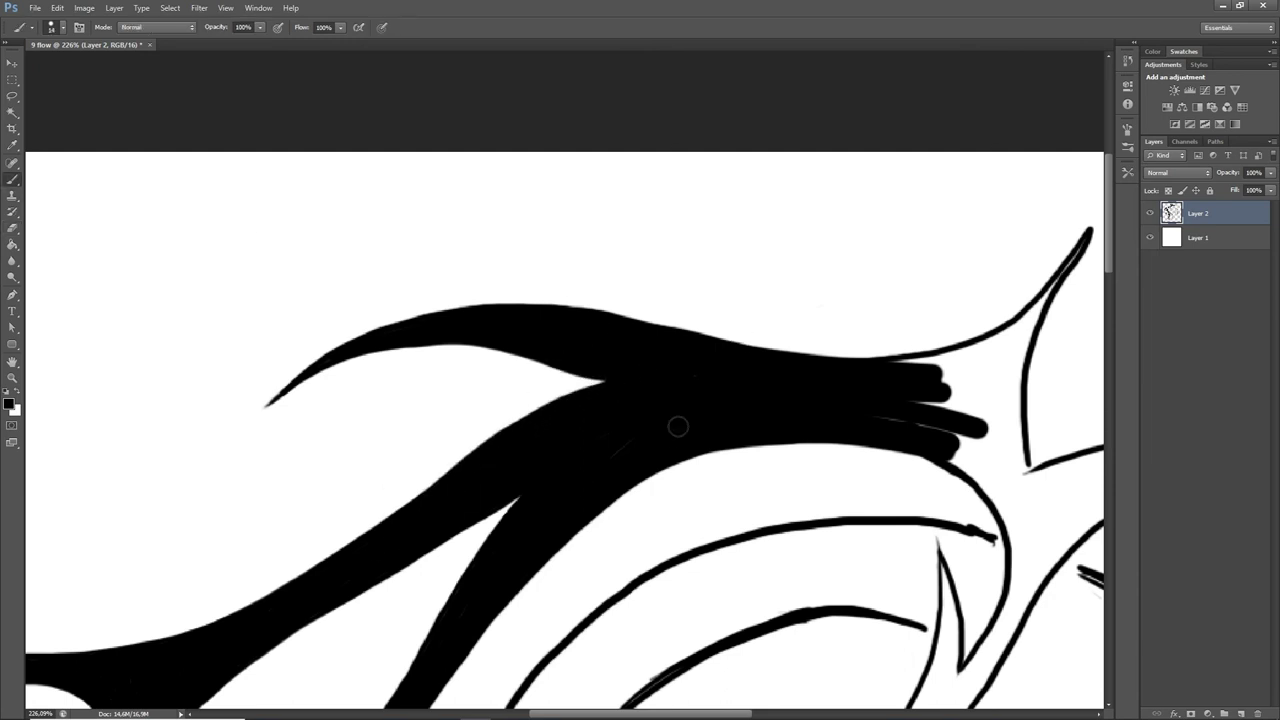
pyautogui.moveTo(684, 422); pyautogui.dragTo(302, 424)
# Step: Erase along the edges of the rising branch to smooth its outline below the upper flame
pyautogui.press('e')
pyautogui.moveTo(110, 638)
pyautogui.mouseDown()
pyautogui.moveTo(358, 458)
pyautogui.moveTo(416, 453)
pyautogui.mouseUp()
pyautogui.moveTo(274, 486); pyautogui.dragTo(452, 449)
pyautogui.moveTo(307, 470); pyautogui.dragTo(560, 464)
pyautogui.moveTo(237, 506); pyautogui.dragTo(402, 452)
# Step: Fill the right end of the upper body with black, continuing down the narrow stem toward the right-hand branches
pyautogui.press('b')
pyautogui.moveTo(536, 378)
pyautogui.mouseDown()
pyautogui.moveTo(614, 376)
pyautogui.moveTo(655, 310)
pyautogui.mouseUp()
pyautogui.scroll(-6, 615, 397)
pyautogui.moveTo(607, 402); pyautogui.dragTo(640, 432)
pyautogui.moveTo(612, 478)
pyautogui.mouseDown()
pyautogui.moveTo(648, 494)
pyautogui.moveTo(566, 526)
pyautogui.mouseUp()
pyautogui.scroll(5, 622, 332)
# Step: Paint a longer curved horn above the upper-right point in solid black, leaving a slim leaf-shaped gap between them
pyautogui.rightClick(660, 428)
pyautogui.moveTo(682, 463); pyautogui.dragTo(676, 463)
pyautogui.moveTo(636, 420); pyautogui.dragTo(675, 366)
pyautogui.moveTo(298, 428); pyautogui.dragTo(362, 447)
pyautogui.moveTo(490, 462); pyautogui.dragTo(591, 427)
pyautogui.moveTo(430, 459); pyautogui.dragTo(622, 376)
pyautogui.moveTo(476, 460); pyautogui.dragTo(618, 384)
pyautogui.moveTo(386, 450)
pyautogui.mouseDown()
pyautogui.moveTo(470, 461)
pyautogui.moveTo(527, 429)
pyautogui.mouseUp()
pyautogui.moveTo(434, 452); pyautogui.dragTo(708, 341)
pyautogui.moveTo(502, 434); pyautogui.dragTo(700, 342)
pyautogui.scroll(-4, 608, 417)
pyautogui.moveTo(576, 432); pyautogui.dragTo(595, 414)
pyautogui.moveTo(586, 430); pyautogui.dragTo(638, 391)
pyautogui.scroll(-5, 612, 410)
pyautogui.scroll(7, 645, 300)
# Step: Extend the upper-right horn into a fine tapered tip, and trim its edges
pyautogui.moveTo(630, 200); pyautogui.dragTo(726, 187)
pyautogui.press('e')
pyautogui.moveTo(672, 181); pyautogui.dragTo(724, 182)
pyautogui.rightClick(587, 269)
pyautogui.click(395, 28)
pyautogui.press('b')
pyautogui.moveTo(589, 240); pyautogui.dragTo(720, 189)
pyautogui.press('e')
pyautogui.scroll(4, 863, 112)
pyautogui.moveTo(425, 326)
pyautogui.mouseDown()
pyautogui.moveTo(606, 249)
pyautogui.moveTo(425, 320)
pyautogui.moveTo(499, 276)
pyautogui.mouseUp()
pyautogui.press('b')
pyautogui.scroll(-3, 437, 464)
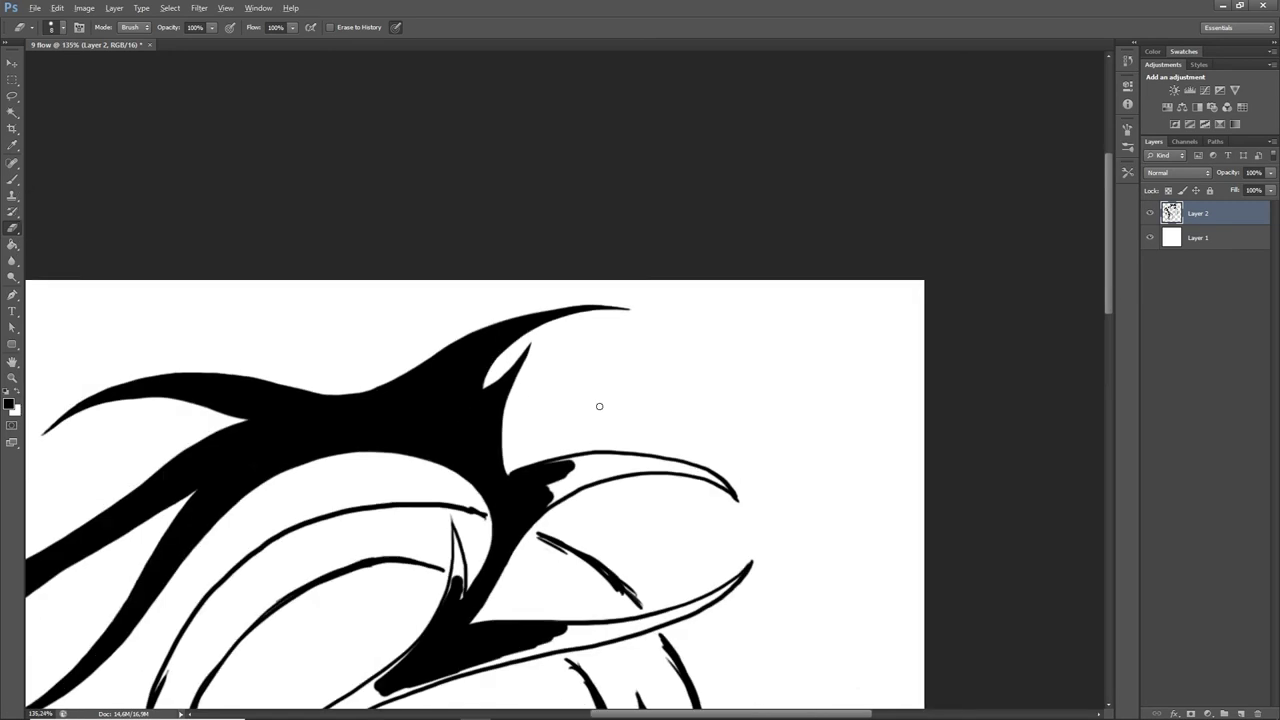
# Step: Refine the small spike beneath the upper-right horn and the concave edge running down from it
pyautogui.scroll(5, 470, 400)
pyautogui.rightClick(431, 339)
pyautogui.moveTo(322, 402)
pyautogui.mouseDown()
pyautogui.moveTo(395, 346)
pyautogui.moveTo(437, 278)
pyautogui.moveTo(364, 545)
pyautogui.mouseUp()
pyautogui.press('e')
pyautogui.rightClick(459, 305)
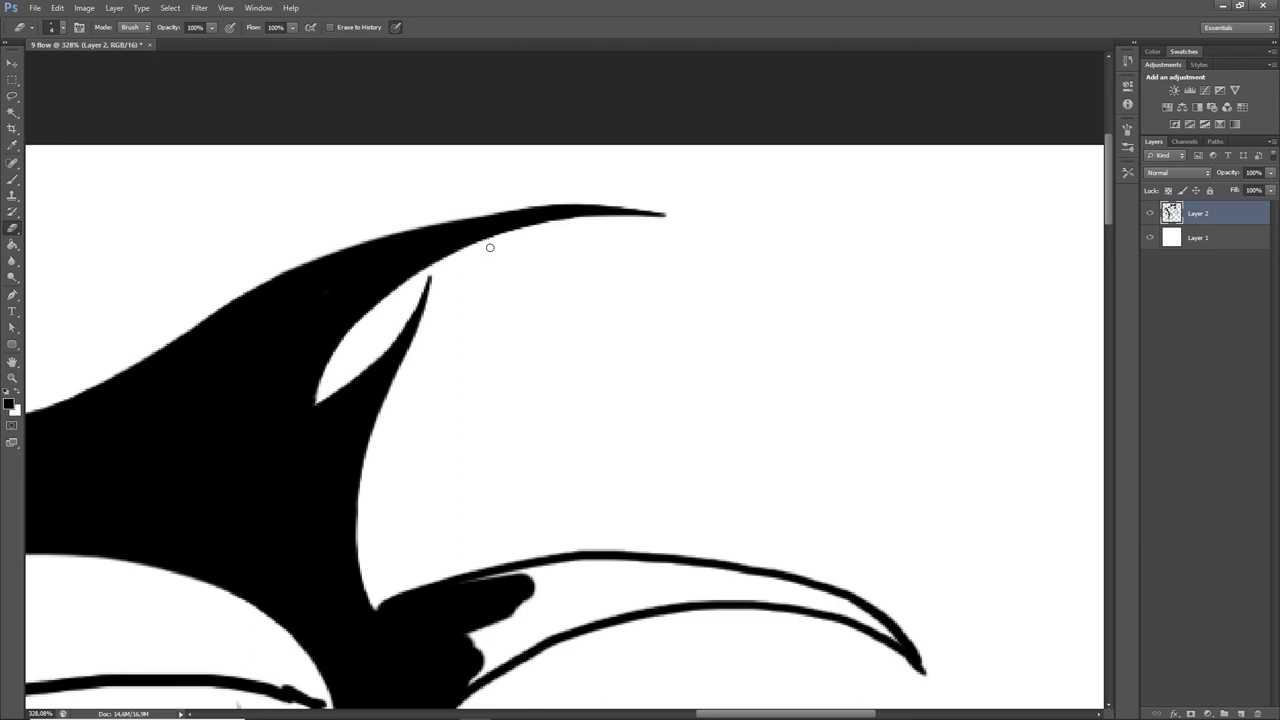
# Step: Fill the upper right-hand curved branch with solid black out to its tip
pyautogui.scroll(-4, 490, 248)
pyautogui.press('b')
pyautogui.moveTo(530, 226); pyautogui.dragTo(598, 220)
pyautogui.moveTo(475, 325); pyautogui.dragTo(572, 250)
pyautogui.rightClick(600, 275)
pyautogui.moveTo(545, 228)
pyautogui.mouseDown()
pyautogui.moveTo(757, 237)
pyautogui.moveTo(900, 296)
pyautogui.mouseUp()
pyautogui.moveTo(483, 232)
pyautogui.mouseDown()
pyautogui.moveTo(674, 209)
pyautogui.moveTo(947, 351)
pyautogui.mouseUp()
# Step: Erase along the upper right-hand branch's outer and inner edges to smooth the curve and sharpen its tip
pyautogui.press('e')
pyautogui.moveTo(804, 222); pyautogui.dragTo(954, 352)
pyautogui.moveTo(763, 204); pyautogui.dragTo(816, 228)
pyautogui.rightClick(526, 348)
pyautogui.click(540, 384)
pyautogui.moveTo(518, 325)
pyautogui.mouseDown()
pyautogui.moveTo(424, 403)
pyautogui.moveTo(815, 235)
pyautogui.mouseUp()
pyautogui.press('b')
pyautogui.press('e')
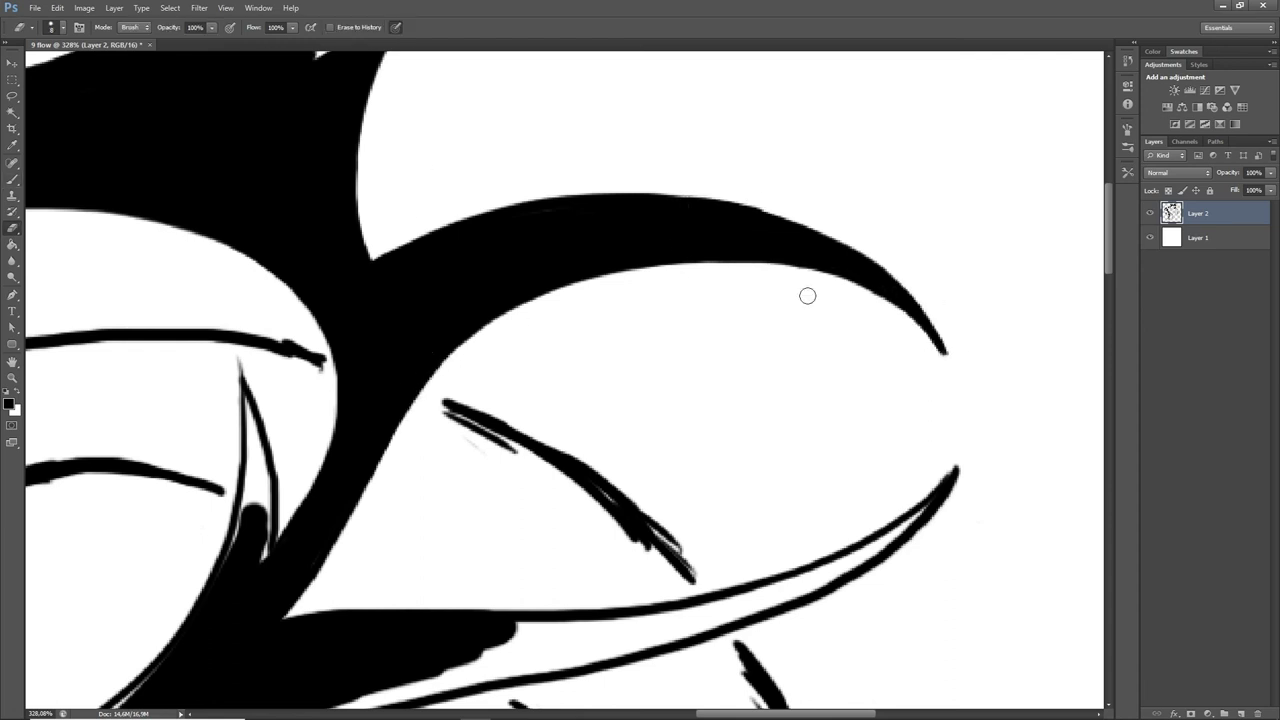
# Step: Thin the upper right-hand branch by carving its underside, and repaint the curve where it meets the stem
pyautogui.moveTo(884, 306)
pyautogui.mouseDown()
pyautogui.moveTo(801, 282)
pyautogui.moveTo(900, 318)
pyautogui.moveTo(843, 284)
pyautogui.moveTo(569, 278)
pyautogui.moveTo(470, 343)
pyautogui.moveTo(825, 275)
pyautogui.mouseUp()
pyautogui.moveTo(724, 250)
pyautogui.mouseDown()
pyautogui.moveTo(517, 298)
pyautogui.moveTo(610, 258)
pyautogui.moveTo(550, 277)
pyautogui.moveTo(450, 351)
pyautogui.mouseUp()
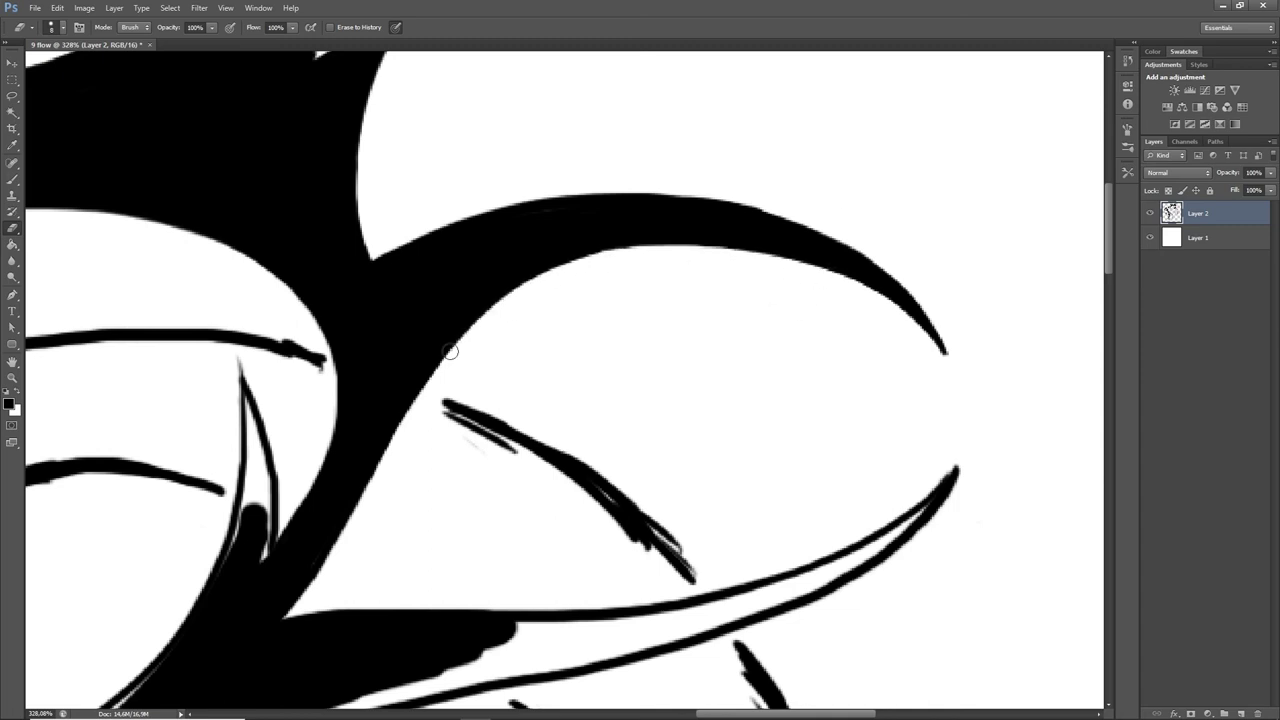
pyautogui.moveTo(733, 280); pyautogui.dragTo(815, 271)
pyautogui.moveTo(654, 283)
pyautogui.mouseDown()
pyautogui.moveTo(434, 383)
pyautogui.moveTo(670, 239)
pyautogui.moveTo(494, 298)
pyautogui.mouseUp()
pyautogui.click(12, 180)
pyautogui.moveTo(588, 245)
pyautogui.mouseDown()
pyautogui.moveTo(546, 253)
pyautogui.moveTo(438, 362)
pyautogui.mouseUp()
# Step: Clean the stem's right edge, and fill the lower right-hand branch and the small upright spike with solid black
pyautogui.moveTo(1109, 253); pyautogui.dragTo(1111, 281)
pyautogui.click(12, 228)
pyautogui.moveTo(447, 165); pyautogui.dragTo(417, 202)
pyautogui.click(12, 180)
pyautogui.moveTo(510, 435)
pyautogui.mouseDown()
pyautogui.moveTo(800, 384)
pyautogui.moveTo(690, 428)
pyautogui.mouseUp()
pyautogui.moveTo(252, 215); pyautogui.dragTo(215, 402)
pyautogui.moveTo(70, 560); pyautogui.dragTo(430, 500)
# Step: Smooth the small upright spike's right edge, and touch up the upper branch's underside near the stem
pyautogui.click(12, 228)
pyautogui.moveTo(289, 310)
pyautogui.mouseDown()
pyautogui.moveTo(272, 300)
pyautogui.moveTo(266, 234)
pyautogui.moveTo(190, 420)
pyautogui.mouseUp()
pyautogui.click(12, 180)
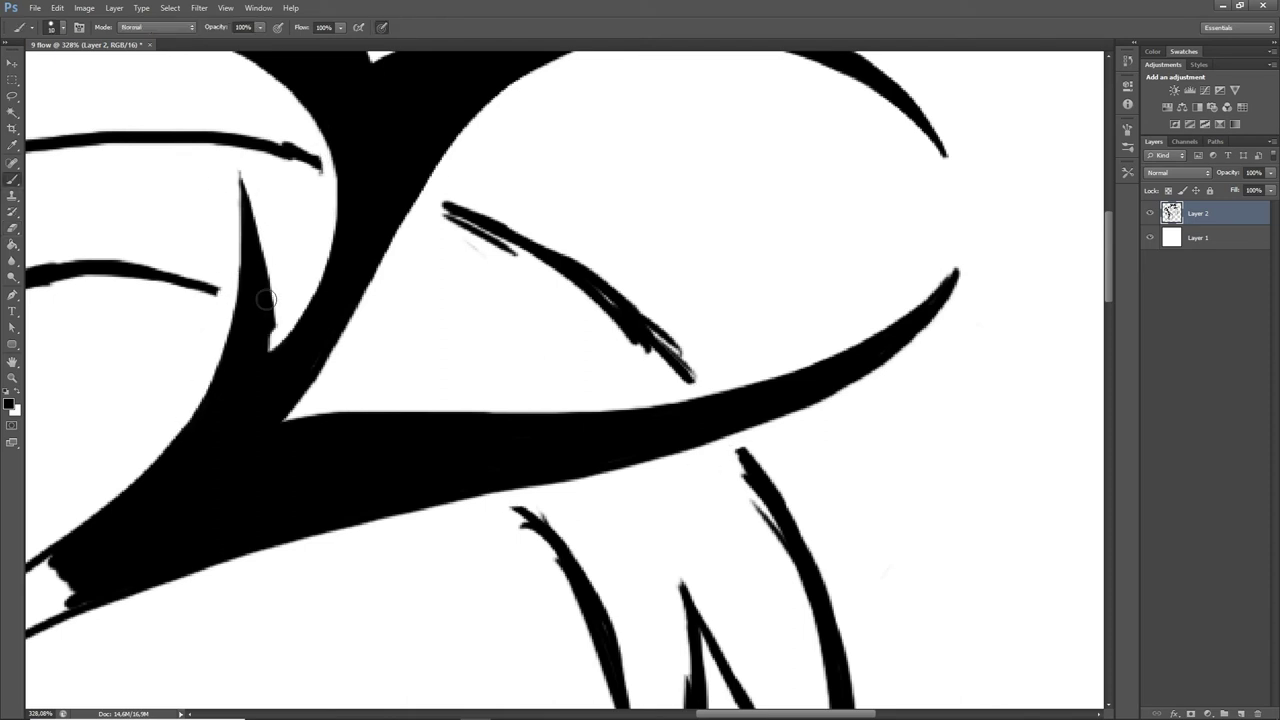
pyautogui.moveTo(268, 297); pyautogui.dragTo(268, 345)
pyautogui.moveTo(1109, 236); pyautogui.dragTo(1100, 223)
pyautogui.moveTo(477, 211); pyautogui.dragTo(577, 131)
# Step: Carve the lower right-hand branch's upper edge into a concave curve that thins it toward the tip
pyautogui.click(12, 229)
pyautogui.moveTo(442, 508)
pyautogui.mouseDown()
pyautogui.moveTo(614, 515)
pyautogui.moveTo(811, 449)
pyautogui.mouseUp()
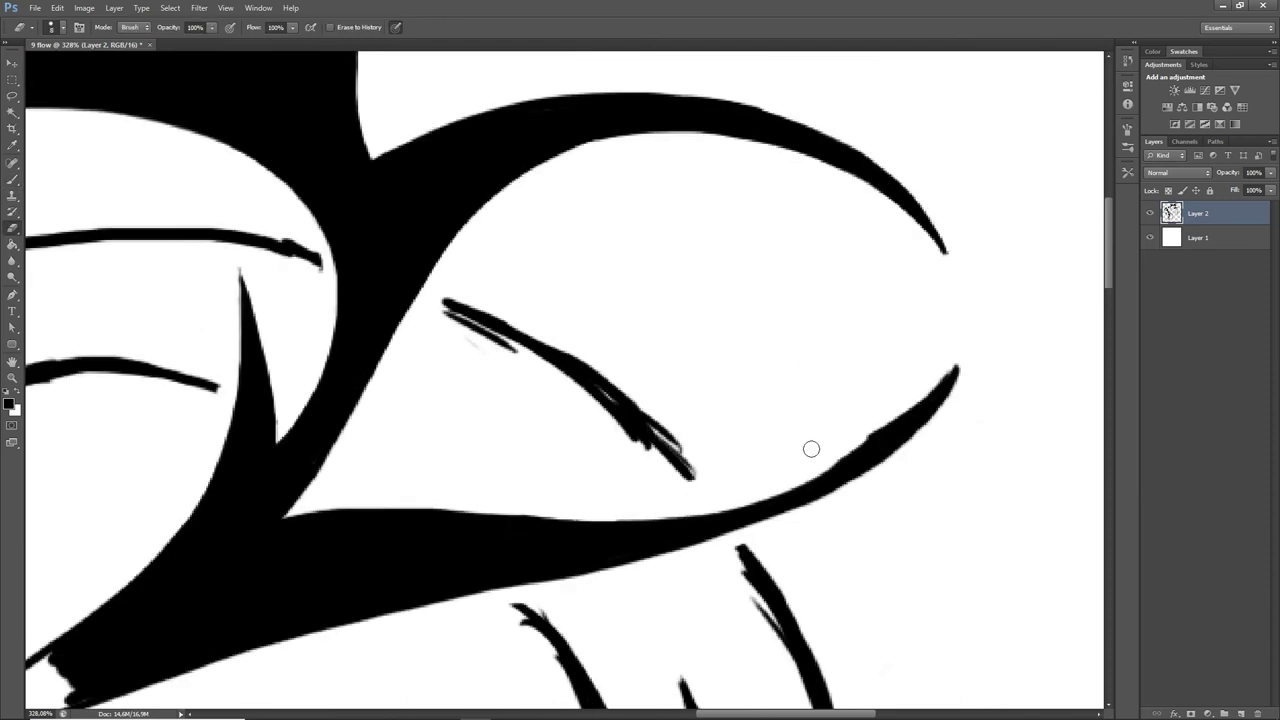
pyautogui.scroll(-2, 771, 314)
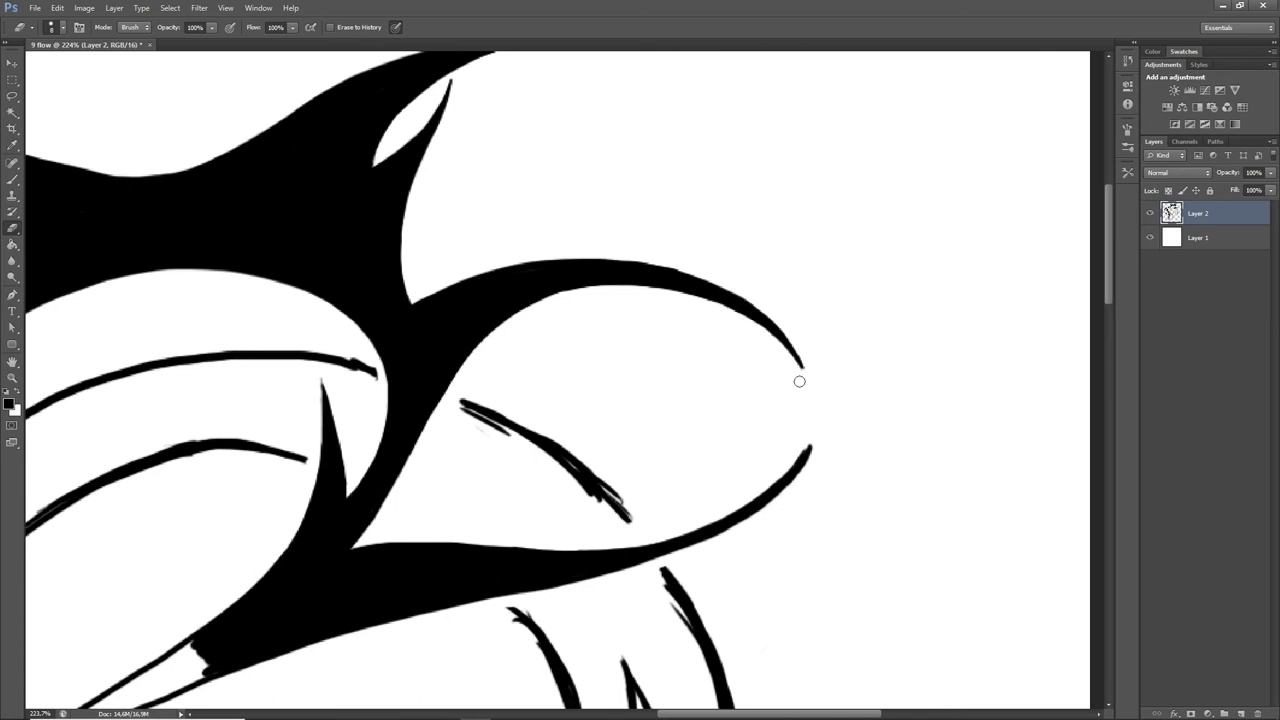
# Step: Thicken the lower right-hand branch, taper its tip to a fine point, and trim the upper branch's outer edge near the tip
pyautogui.press('b')
pyautogui.moveTo(750, 506); pyautogui.dragTo(732, 516)
pyautogui.moveTo(448, 606)
pyautogui.mouseDown()
pyautogui.moveTo(650, 566)
pyautogui.moveTo(774, 498)
pyautogui.mouseUp()
pyautogui.press('e')
pyautogui.moveTo(702, 541)
pyautogui.mouseDown()
pyautogui.moveTo(690, 548)
pyautogui.moveTo(780, 487)
pyautogui.mouseUp()
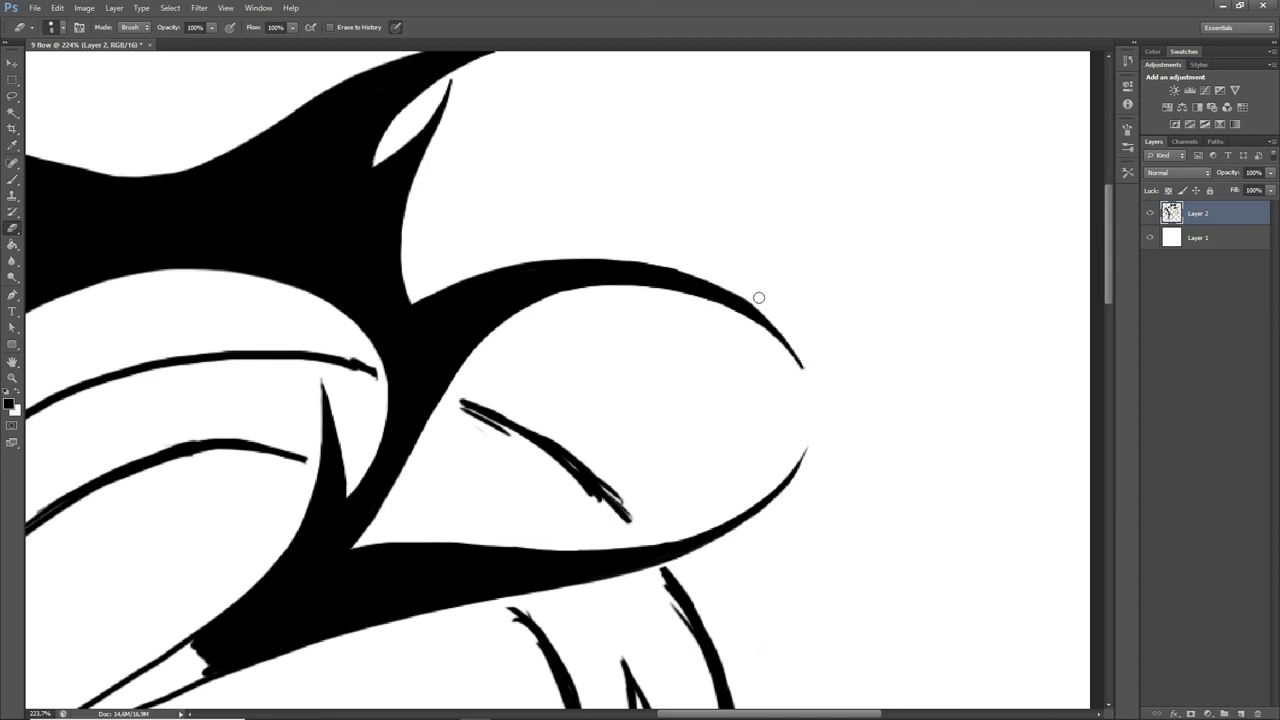
pyautogui.moveTo(738, 317); pyautogui.dragTo(759, 330)
# Step: Fill the stem's long lower-left tail with solid black and smooth its edges into a tapered point
pyautogui.scroll(-3, 1025, 311)
pyautogui.hscroll(-6, 1025, 311)
pyautogui.press('b')
pyautogui.moveTo(570, 480)
pyautogui.mouseDown()
pyautogui.moveTo(688, 424)
pyautogui.moveTo(508, 510)
pyautogui.moveTo(438, 564)
pyautogui.mouseUp()
pyautogui.moveTo(380, 620)
pyautogui.mouseDown()
pyautogui.moveTo(475, 540)
pyautogui.moveTo(402, 606)
pyautogui.mouseUp()
pyautogui.press('e')
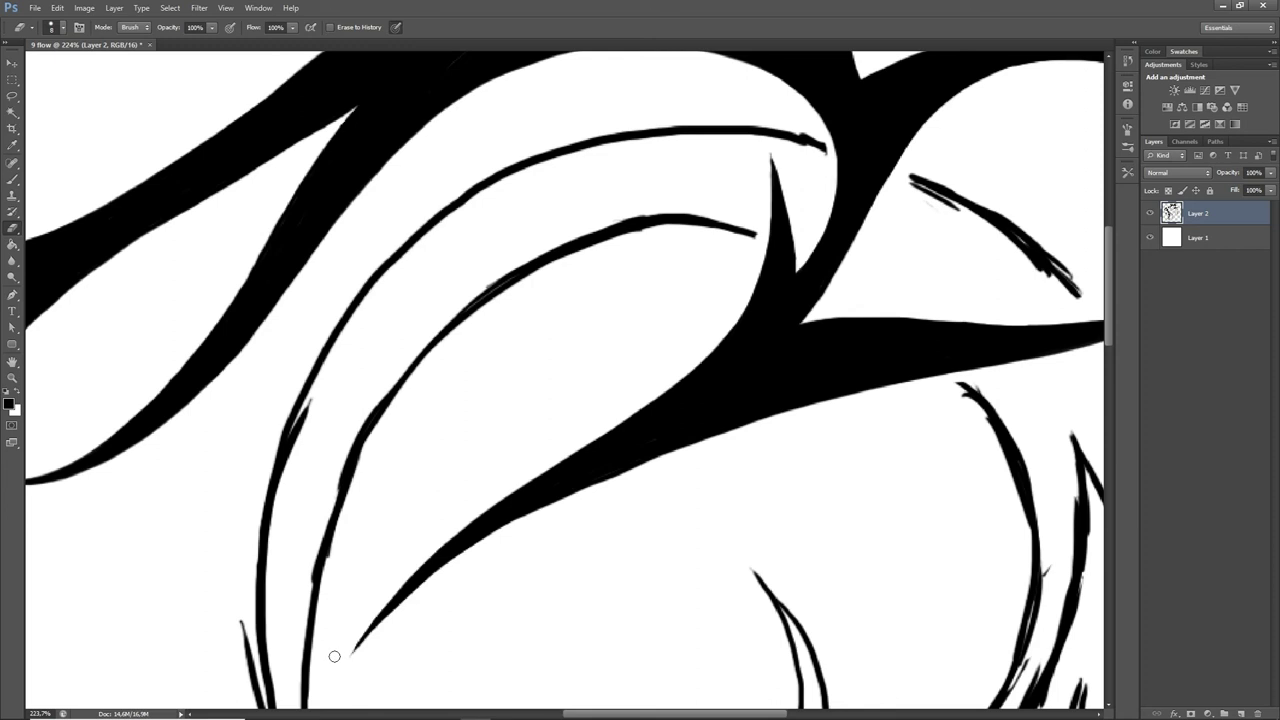
pyautogui.moveTo(462, 552); pyautogui.dragTo(645, 468)
pyautogui.scroll(-5, 961, 453)
pyautogui.scroll(5, 802, 364)
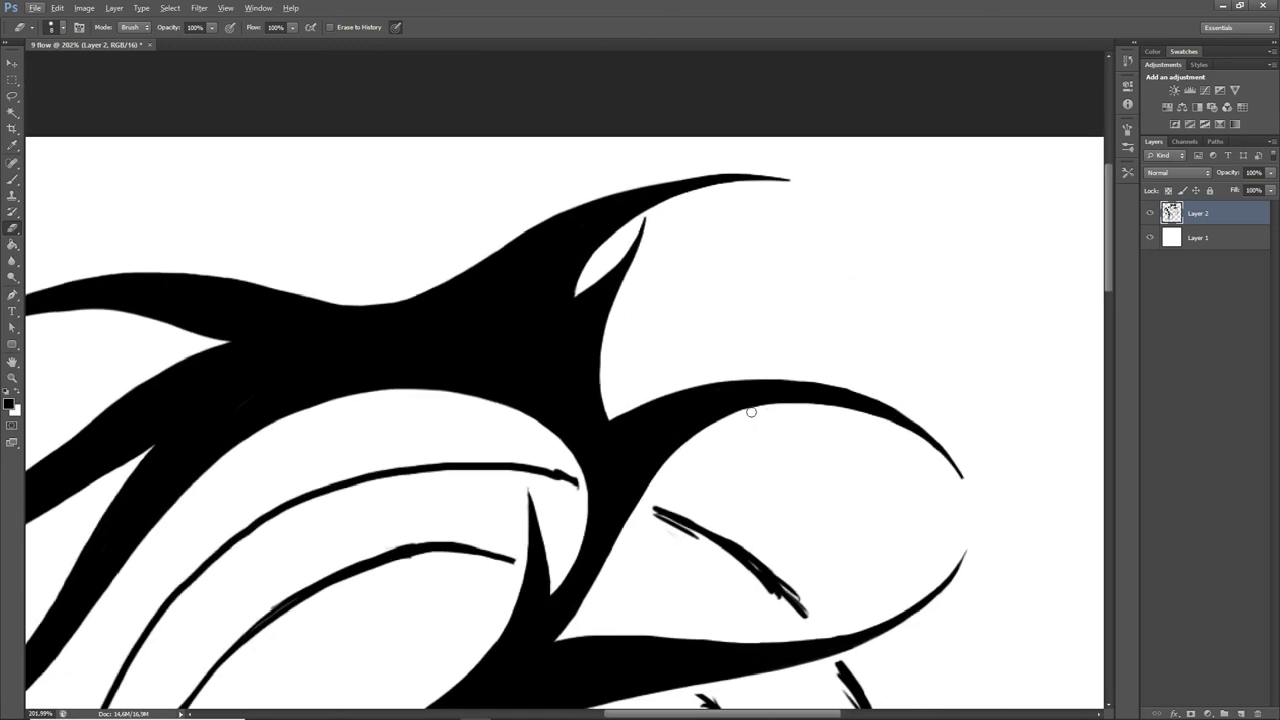
pyautogui.scroll(2, 894, 429)
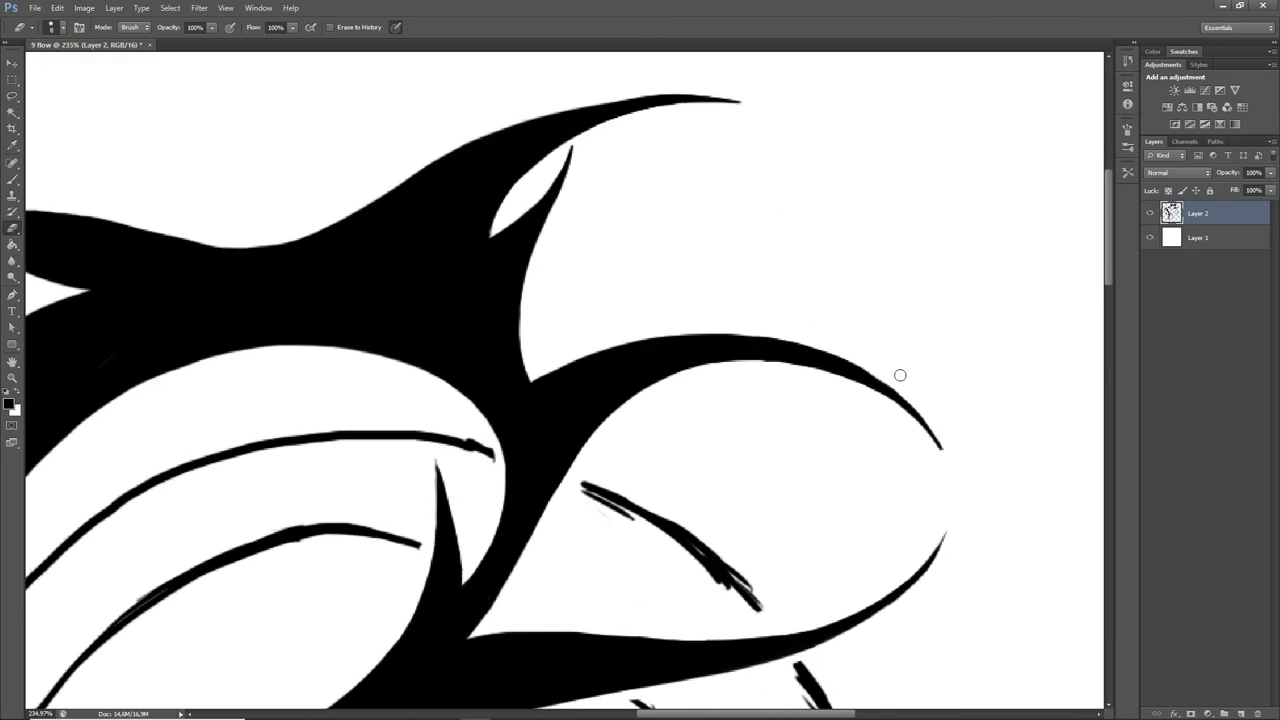
# Step: Fill the forked band hanging below the right-hand branch with solid black, down to its lower tip
pyautogui.press('b')
pyautogui.scroll(-8, 679, 236)
pyautogui.moveTo(635, 241)
pyautogui.mouseDown()
pyautogui.moveTo(801, 205)
pyautogui.moveTo(735, 408)
pyautogui.mouseUp()
pyautogui.rightClick(778, 268)
pyautogui.moveTo(787, 291); pyautogui.dragTo(794, 291)
pyautogui.moveTo(715, 262)
pyautogui.mouseDown()
pyautogui.moveTo(797, 291)
pyautogui.moveTo(847, 529)
pyautogui.mouseUp()
pyautogui.moveTo(738, 400); pyautogui.dragTo(714, 530)
pyautogui.moveTo(1108, 300); pyautogui.dragTo(1108, 360)
pyautogui.moveTo(847, 200); pyautogui.dragTo(800, 600)
pyautogui.moveTo(750, 310); pyautogui.dragTo(785, 595)
pyautogui.moveTo(1108, 357); pyautogui.dragTo(1108, 408)
pyautogui.moveTo(815, 310); pyautogui.dragTo(930, 555)
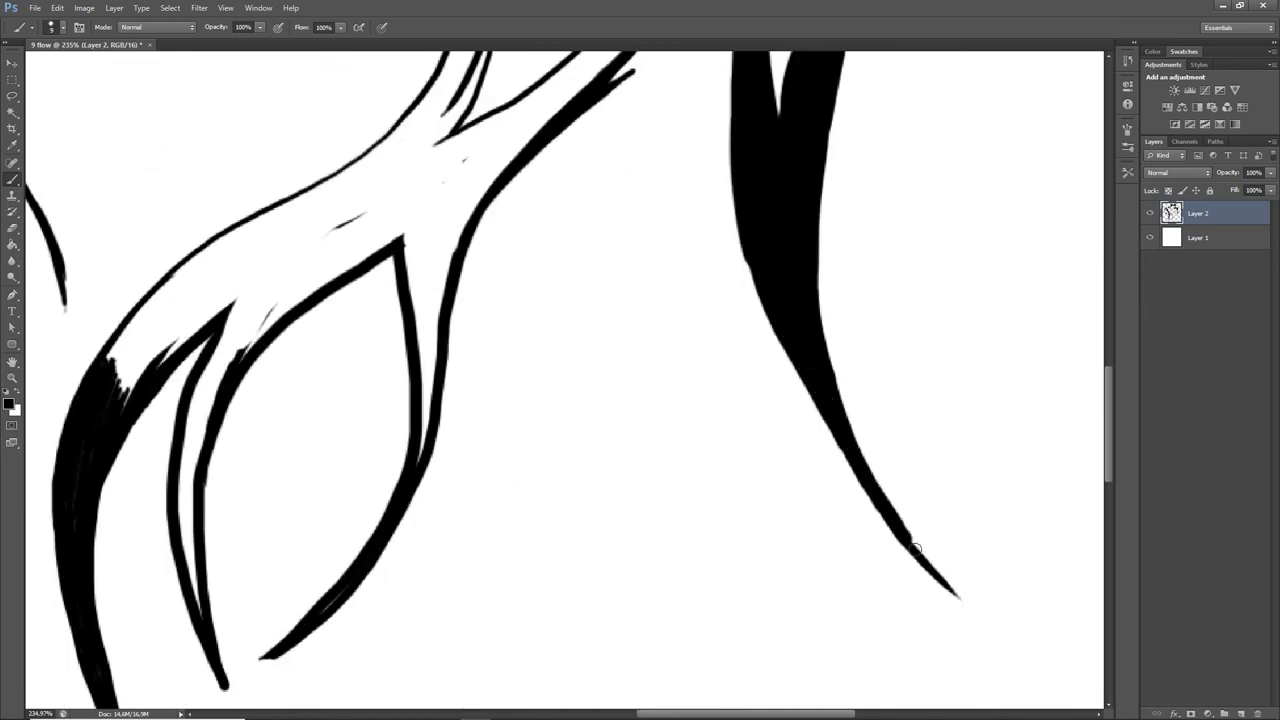
pyautogui.moveTo(1108, 408); pyautogui.dragTo(1108, 362)
pyautogui.moveTo(762, 188)
pyautogui.mouseDown()
pyautogui.moveTo(752, 262)
pyautogui.moveTo(766, 162)
pyautogui.mouseUp()
# Step: Fill the lower central branch and its three downward prongs with solid black
pyautogui.scroll(6, 757, 300)
pyautogui.scroll(-6, 757, 309)
pyautogui.moveTo(632, 243)
pyautogui.mouseDown()
pyautogui.moveTo(703, 180)
pyautogui.moveTo(309, 474)
pyautogui.moveTo(428, 572)
pyautogui.mouseUp()
pyautogui.scroll(-2, 766, 313)
pyautogui.moveTo(550, 232)
pyautogui.mouseDown()
pyautogui.moveTo(544, 175)
pyautogui.moveTo(520, 358)
pyautogui.mouseUp()
pyautogui.moveTo(490, 362)
pyautogui.mouseDown()
pyautogui.moveTo(449, 392)
pyautogui.moveTo(290, 540)
pyautogui.mouseUp()
pyautogui.moveTo(460, 380); pyautogui.dragTo(275, 530)
pyautogui.moveTo(390, 490); pyautogui.dragTo(348, 535)
pyautogui.moveTo(510, 514); pyautogui.dragTo(507, 598)
pyautogui.moveTo(1110, 344); pyautogui.dragTo(1110, 394)
pyautogui.moveTo(329, 362)
pyautogui.mouseDown()
pyautogui.moveTo(332, 324)
pyautogui.moveTo(337, 487)
pyautogui.mouseUp()
pyautogui.moveTo(274, 334); pyautogui.dragTo(261, 418)
pyautogui.scroll(8, 262, 390)
# Step: Fill the large arc behind the stem with solid black, leaving a thin white gap around the upright spike
pyautogui.moveTo(236, 292)
pyautogui.mouseDown()
pyautogui.moveTo(165, 415)
pyautogui.moveTo(138, 630)
pyautogui.mouseUp()
pyautogui.moveTo(240, 300)
pyautogui.mouseDown()
pyautogui.moveTo(257, 212)
pyautogui.moveTo(455, 150)
pyautogui.mouseUp()
pyautogui.scroll(2, 455, 150)
pyautogui.moveTo(430, 268)
pyautogui.mouseDown()
pyautogui.moveTo(500, 300)
pyautogui.moveTo(508, 340)
pyautogui.moveTo(554, 314)
pyautogui.mouseUp()
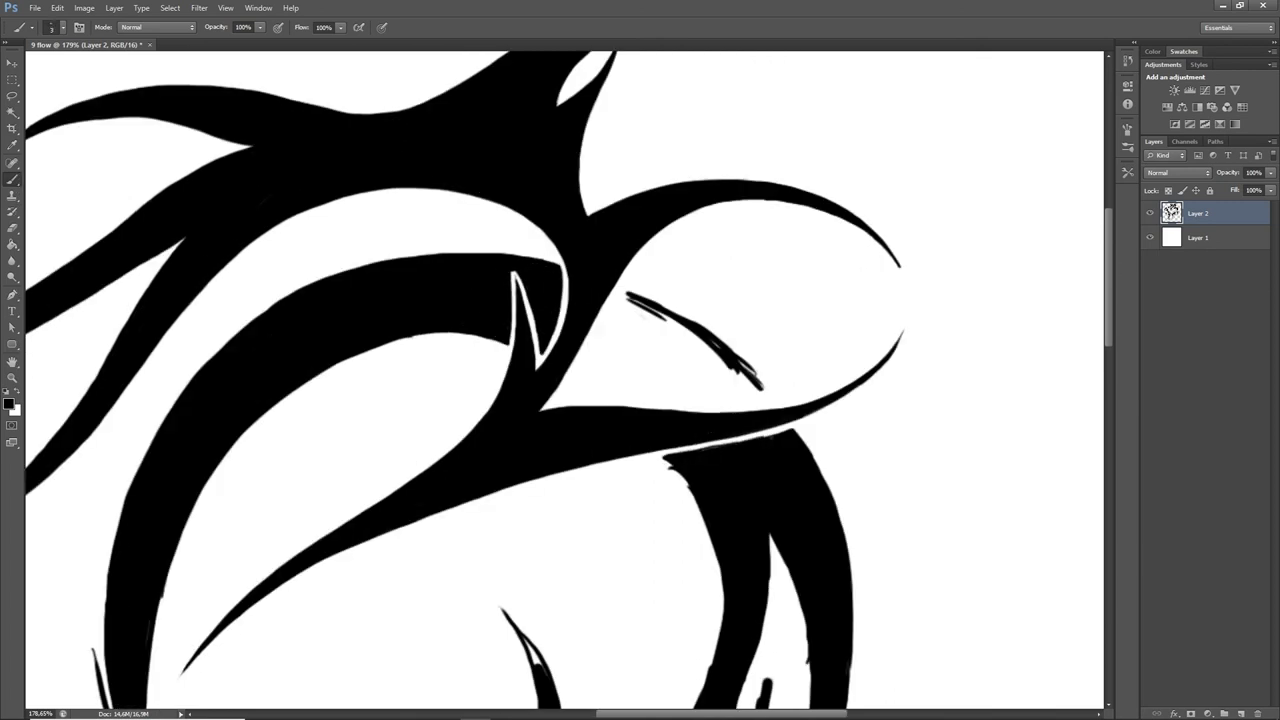
# Step: Fill the wedge between the two right-hand branches with solid black, leaving a thin white gap along the stem and lower branch
pyautogui.scroll(-1, 560, 380)
pyautogui.moveTo(567, 300); pyautogui.dragTo(620, 210)
pyautogui.rightClick(646, 291)
pyautogui.moveTo(574, 303); pyautogui.dragTo(663, 321)
pyautogui.moveTo(590, 290)
pyautogui.mouseDown()
pyautogui.moveTo(660, 240)
pyautogui.moveTo(700, 310)
pyautogui.moveTo(666, 286)
pyautogui.mouseUp()
pyautogui.rightClick(655, 255)
pyautogui.moveTo(728, 300)
pyautogui.mouseDown()
pyautogui.moveTo(692, 307)
pyautogui.moveTo(749, 293)
pyautogui.mouseUp()
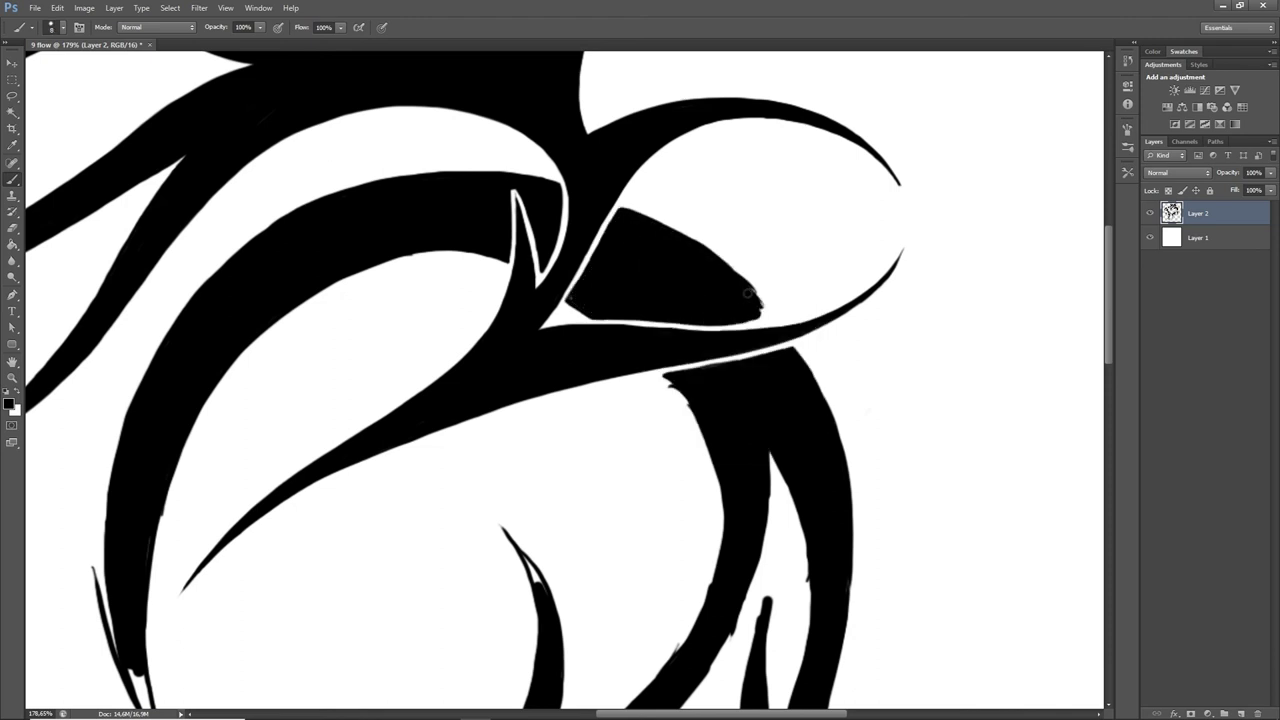
# Step: Smooth the wedge's curved upper edge between the two right-hand branches
pyautogui.press('e')
pyautogui.scroll(4, 674, 234)
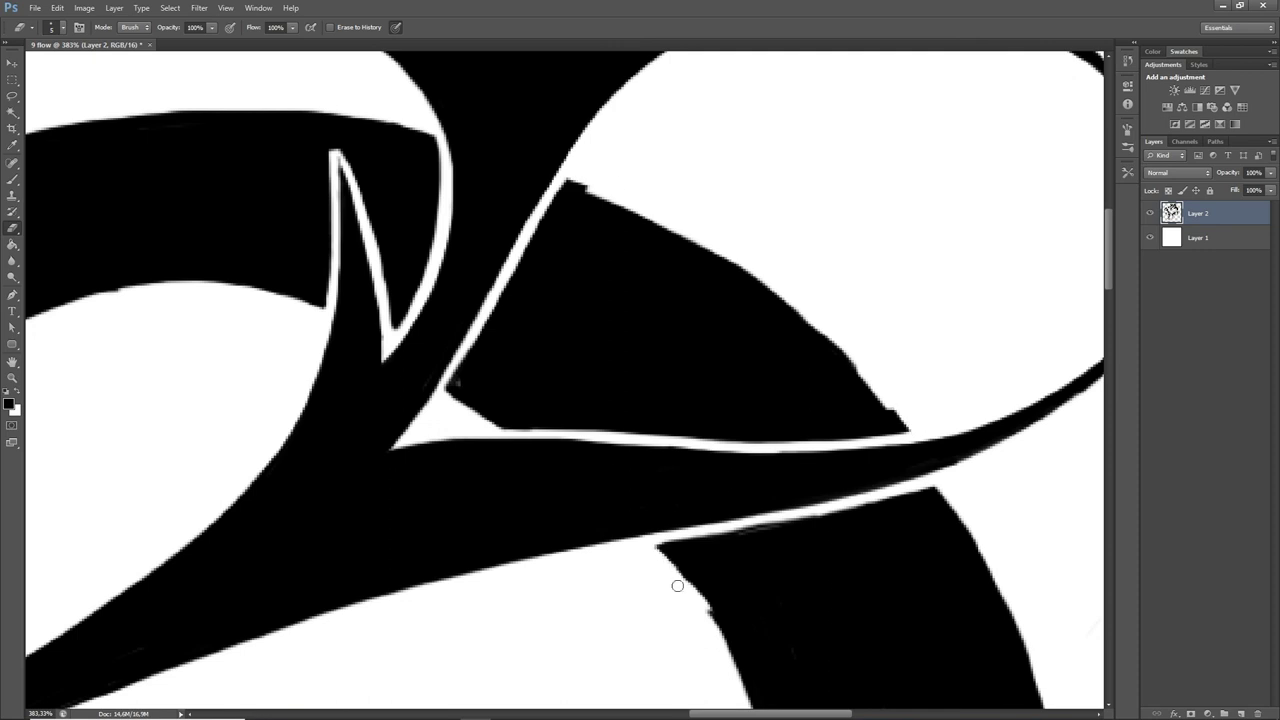
pyautogui.press('b')
pyautogui.moveTo(880, 410)
pyautogui.mouseDown()
pyautogui.moveTo(586, 200)
pyautogui.moveTo(694, 251)
pyautogui.mouseUp()
# Step: Smooth the inner and outer edges of the forked band below the right-hand branch, removing the stray nubs
pyautogui.scroll(-4, 690, 300)
pyautogui.moveTo(686, 347); pyautogui.dragTo(707, 388)
pyautogui.scroll(-6, 1040, 251)
pyautogui.press('e')
pyautogui.moveTo(734, 120); pyautogui.dragTo(763, 203)
pyautogui.press('b')
pyautogui.scroll(-4, 989, 336)
pyautogui.press('e')
pyautogui.scroll(4, 865, 291)
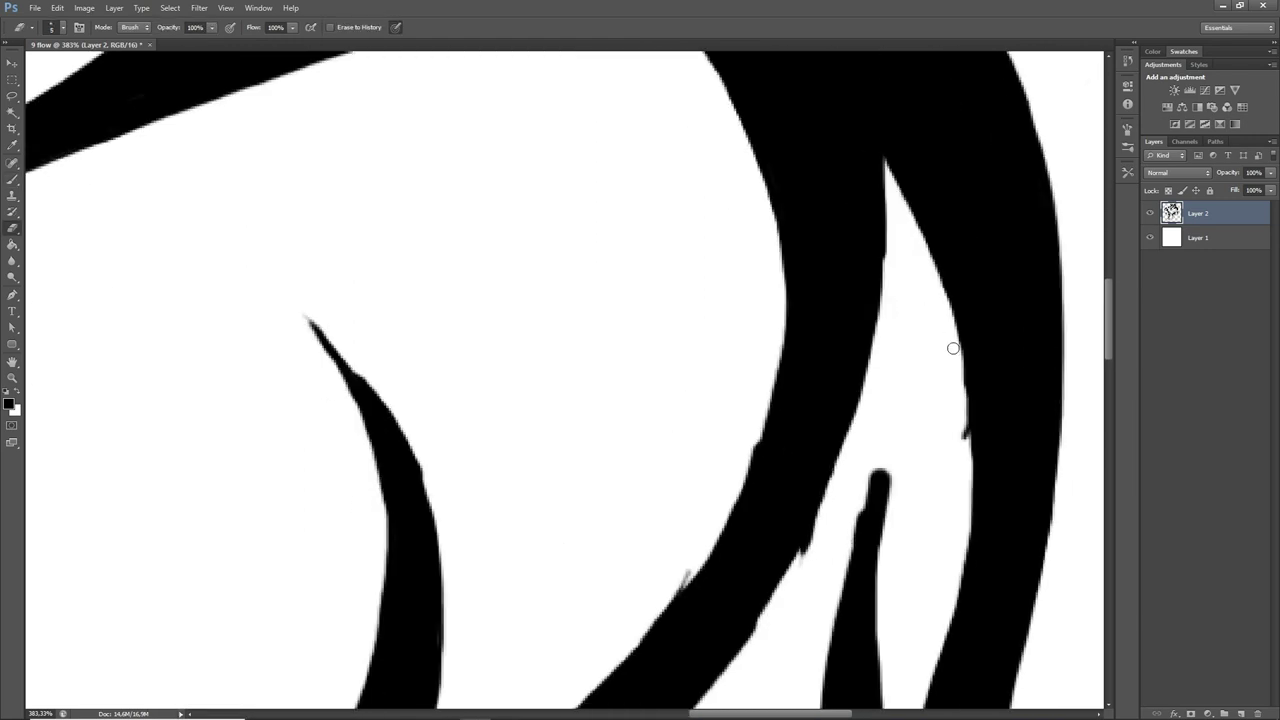
pyautogui.scroll(-4, 800, 320)
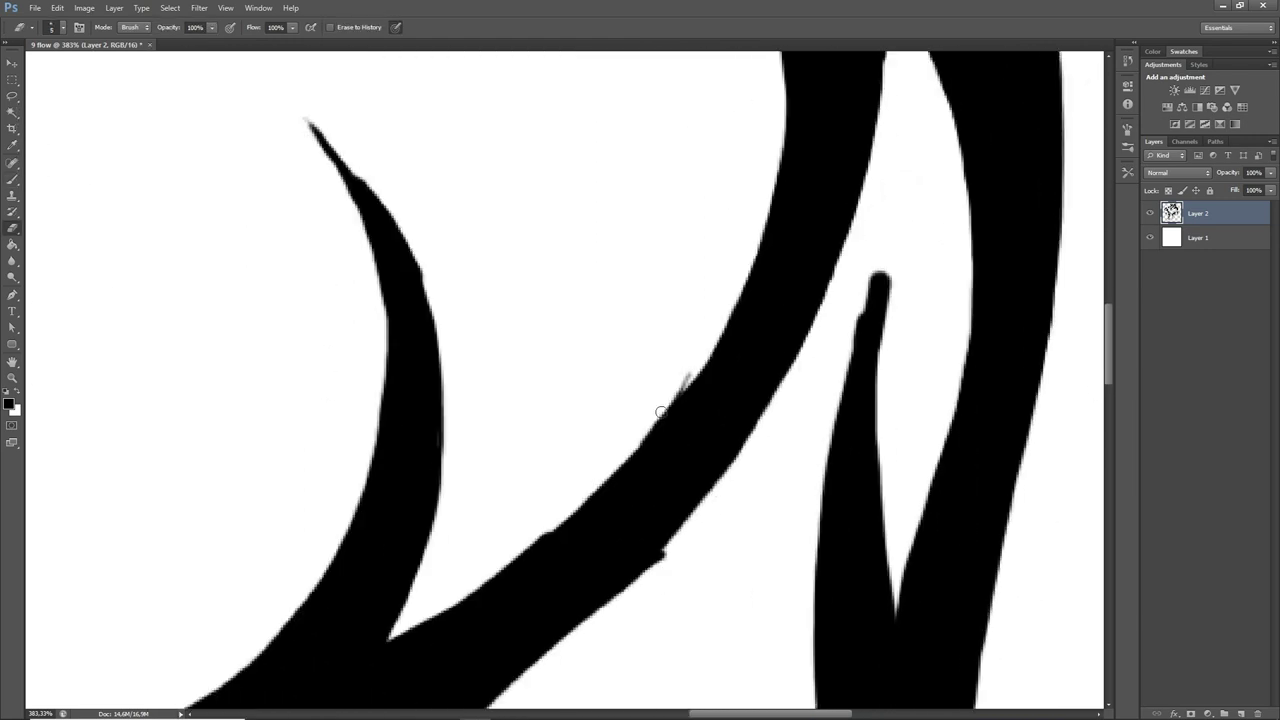
pyautogui.scroll(-5, 660, 411)
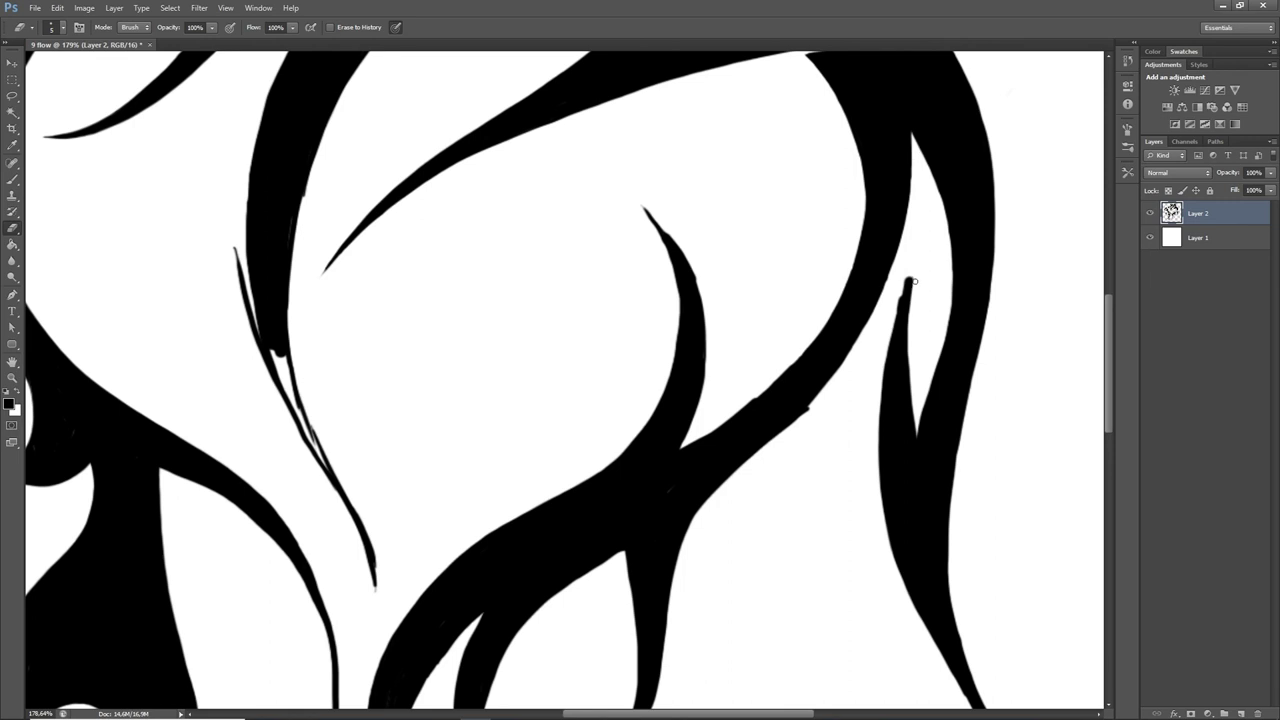
# Step: Sharpen the hanging shape's rounded inner spike to a point, and even out the neighbouring band's edges toward the central branch
pyautogui.press('b')
pyautogui.press('e')
pyautogui.scroll(2, 931, 266)
pyautogui.press('b')
pyautogui.press('e')
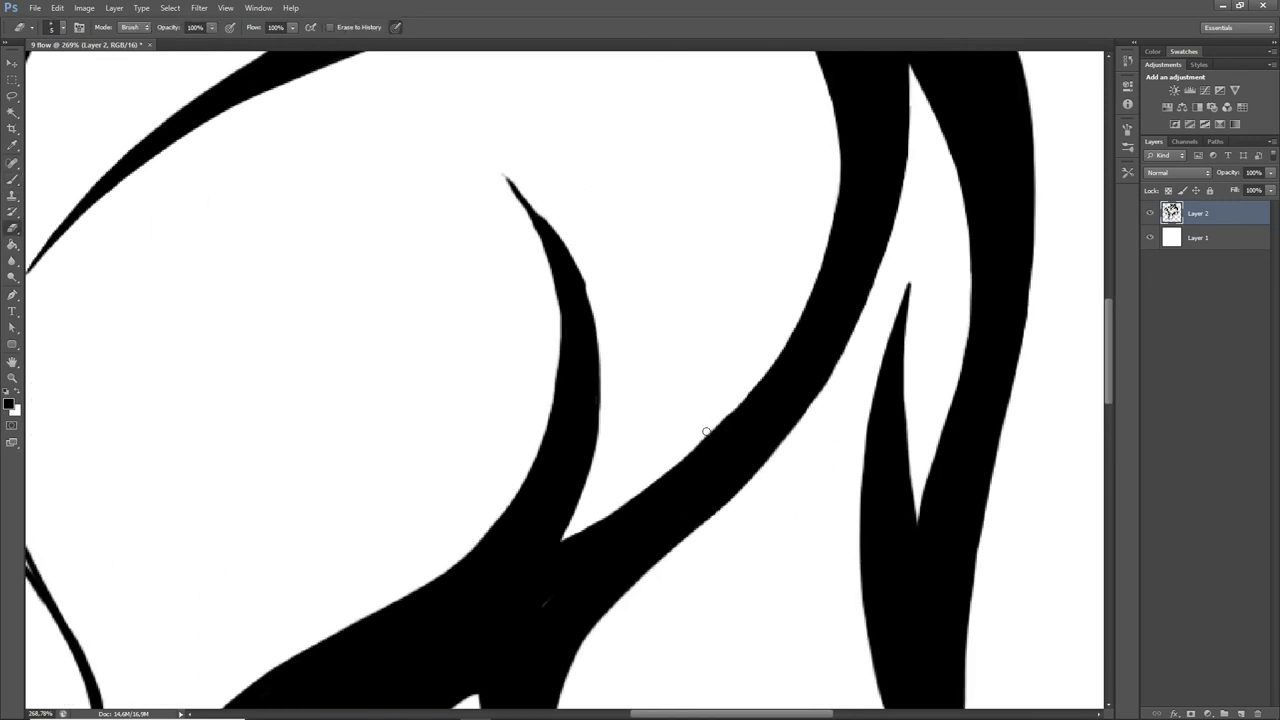
pyautogui.scroll(-3, 537, 390)
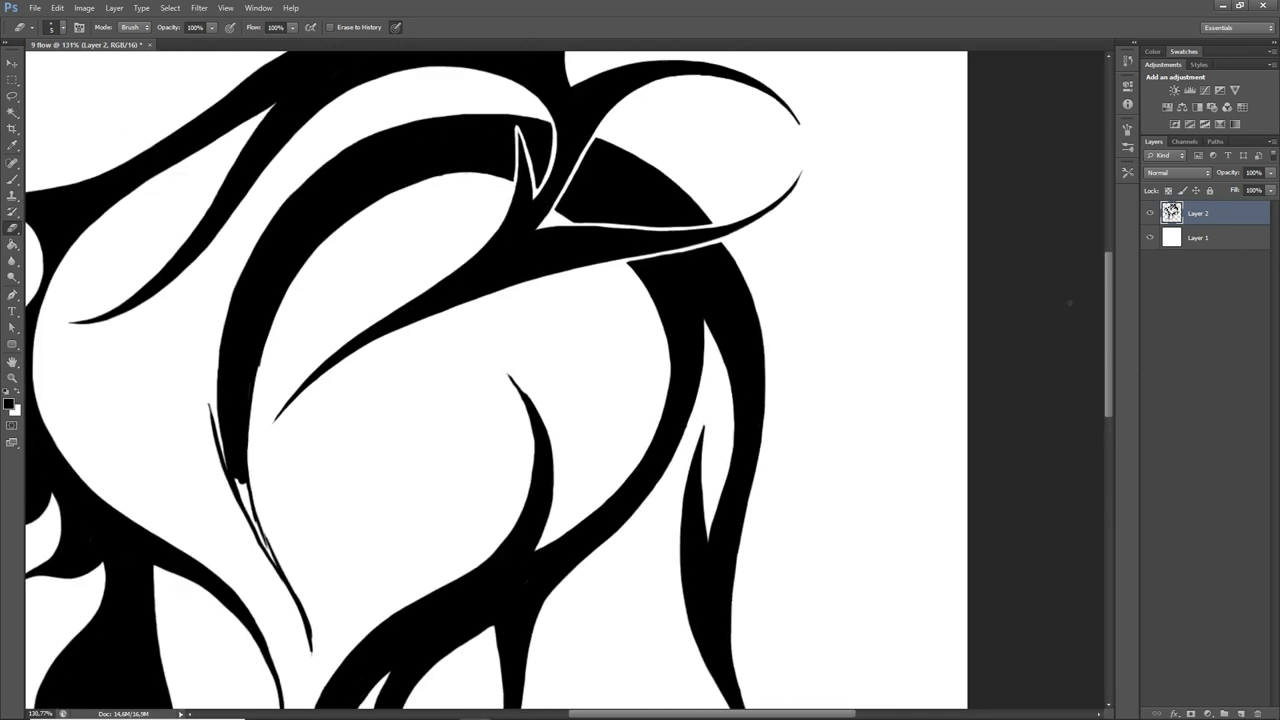
# Step: Smooth the central branch's small curved upper spike into a clean, tapered point
pyautogui.scroll(2, 917, 598)
pyautogui.press('b')
pyautogui.rightClick(214, 193)
pyautogui.moveTo(232, 221)
pyautogui.mouseDown()
pyautogui.moveTo(272, 262)
pyautogui.moveTo(314, 432)
pyautogui.mouseUp()
pyautogui.press('e')
pyautogui.press('b')
pyautogui.press('e')
pyautogui.press('b')
pyautogui.moveTo(239, 492)
pyautogui.mouseDown()
pyautogui.moveTo(179, 551)
pyautogui.moveTo(230, 510)
pyautogui.mouseUp()
pyautogui.scroll(4, 966, 311)
pyautogui.scroll(-2, 820, 394)
pyautogui.scroll(-2, 663, 325)
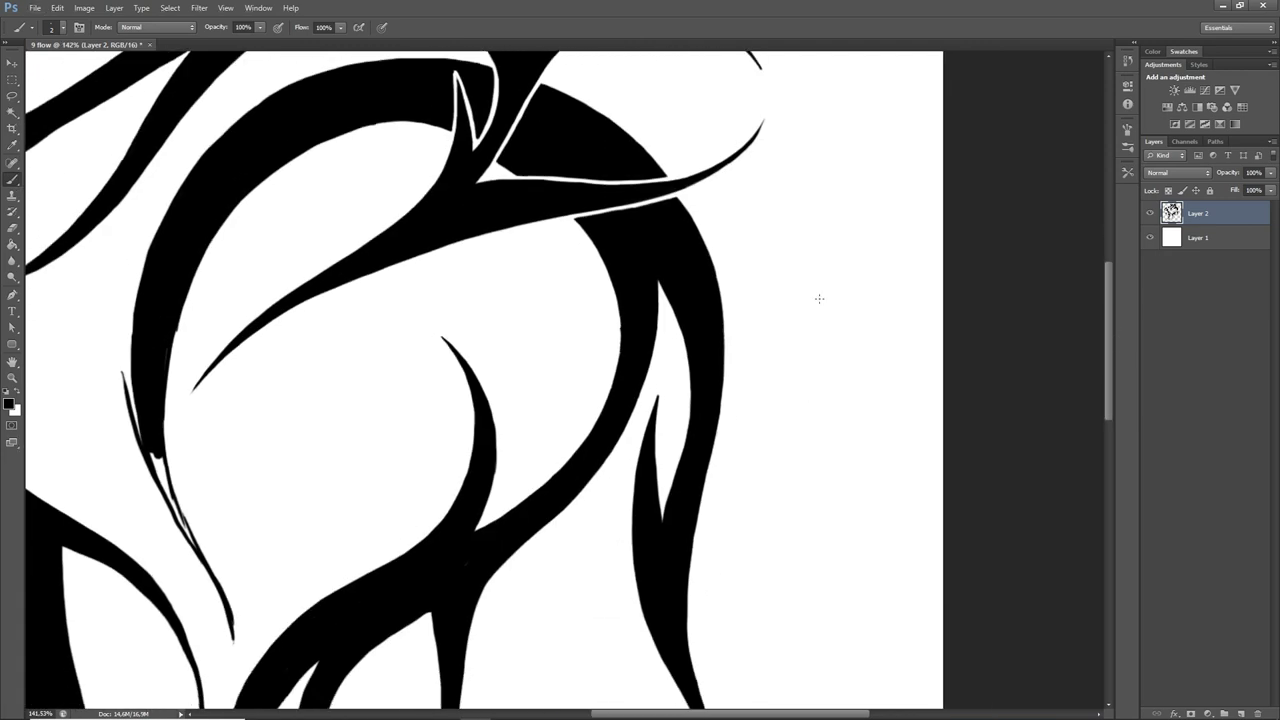
# Step: Thicken the lower tail of the right-hand hanging shape, and carve its edges into a smooth curve ending in a fine point
pyautogui.scroll(2, 636, 484)
pyautogui.press('e')
pyautogui.moveTo(402, 455); pyautogui.dragTo(403, 501)
pyautogui.moveTo(1109, 317)
pyautogui.mouseDown()
pyautogui.moveTo(1110, 286)
pyautogui.moveTo(1109, 398)
pyautogui.mouseUp()
pyautogui.press('b')
pyautogui.moveTo(691, 330); pyautogui.dragTo(722, 388)
pyautogui.moveTo(674, 292); pyautogui.dragTo(780, 495)
pyautogui.moveTo(738, 418); pyautogui.dragTo(820, 548)
pyautogui.moveTo(668, 276); pyautogui.dragTo(732, 417)
pyautogui.moveTo(700, 362); pyautogui.dragTo(852, 578)
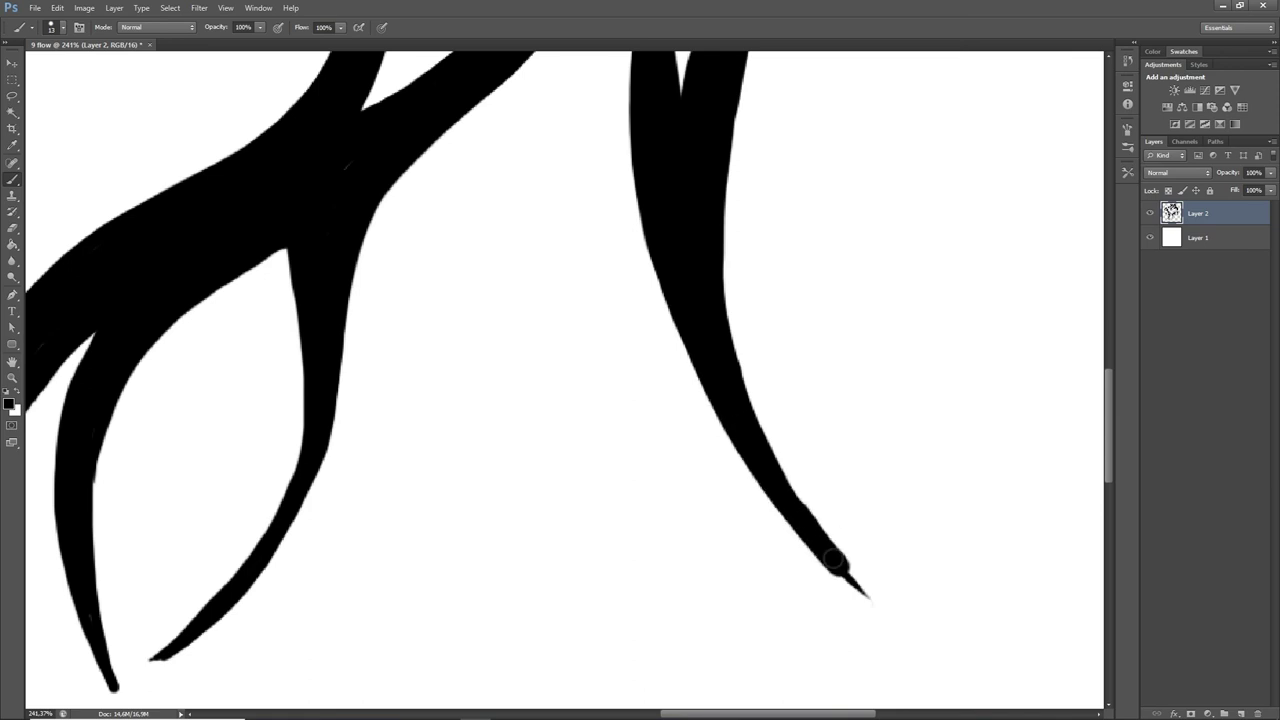
pyautogui.moveTo(805, 522); pyautogui.dragTo(880, 610)
pyautogui.press('e')
pyautogui.moveTo(726, 312)
pyautogui.mouseDown()
pyautogui.moveTo(830, 540)
pyautogui.moveTo(888, 612)
pyautogui.mouseUp()
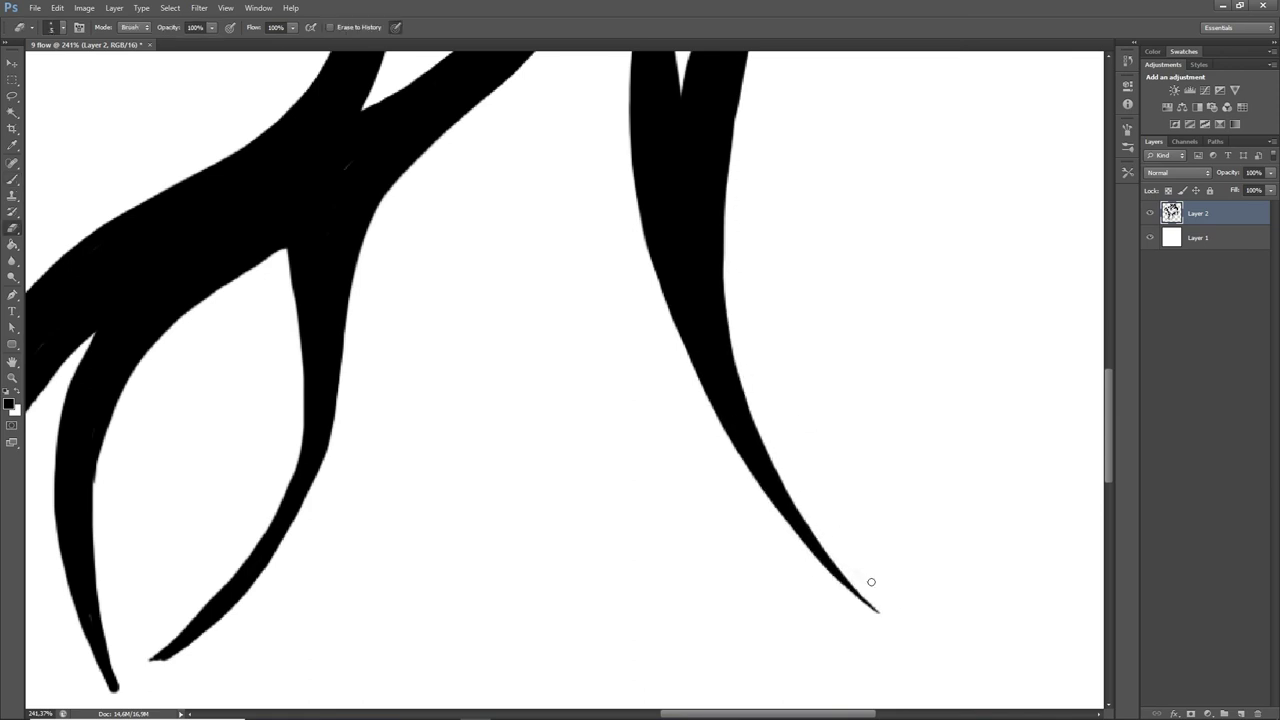
# Step: Build up the central branch's long left-hand prong in solid black and carve its inner edge into a smooth taper
pyautogui.press('b')
pyautogui.hscroll(-5, 733, 265)
pyautogui.moveTo(437, 401); pyautogui.dragTo(554, 234)
pyautogui.moveTo(1110, 384); pyautogui.dragTo(1110, 426)
pyautogui.moveTo(430, 354); pyautogui.dragTo(478, 486)
pyautogui.moveTo(452, 440); pyautogui.dragTo(500, 570)
pyautogui.moveTo(418, 258)
pyautogui.mouseDown()
pyautogui.moveTo(424, 386)
pyautogui.moveTo(460, 468)
pyautogui.mouseUp()
pyautogui.moveTo(442, 426)
pyautogui.mouseDown()
pyautogui.moveTo(512, 573)
pyautogui.moveTo(598, 692)
pyautogui.mouseUp()
pyautogui.scroll(-1, 440, 205)
pyautogui.press('e')
pyautogui.moveTo(465, 255)
pyautogui.mouseDown()
pyautogui.moveTo(537, 486)
pyautogui.moveTo(600, 592)
pyautogui.moveTo(551, 523)
pyautogui.mouseUp()
pyautogui.moveTo(500, 420); pyautogui.dragTo(592, 590)
pyautogui.scroll(3, 620, 585)
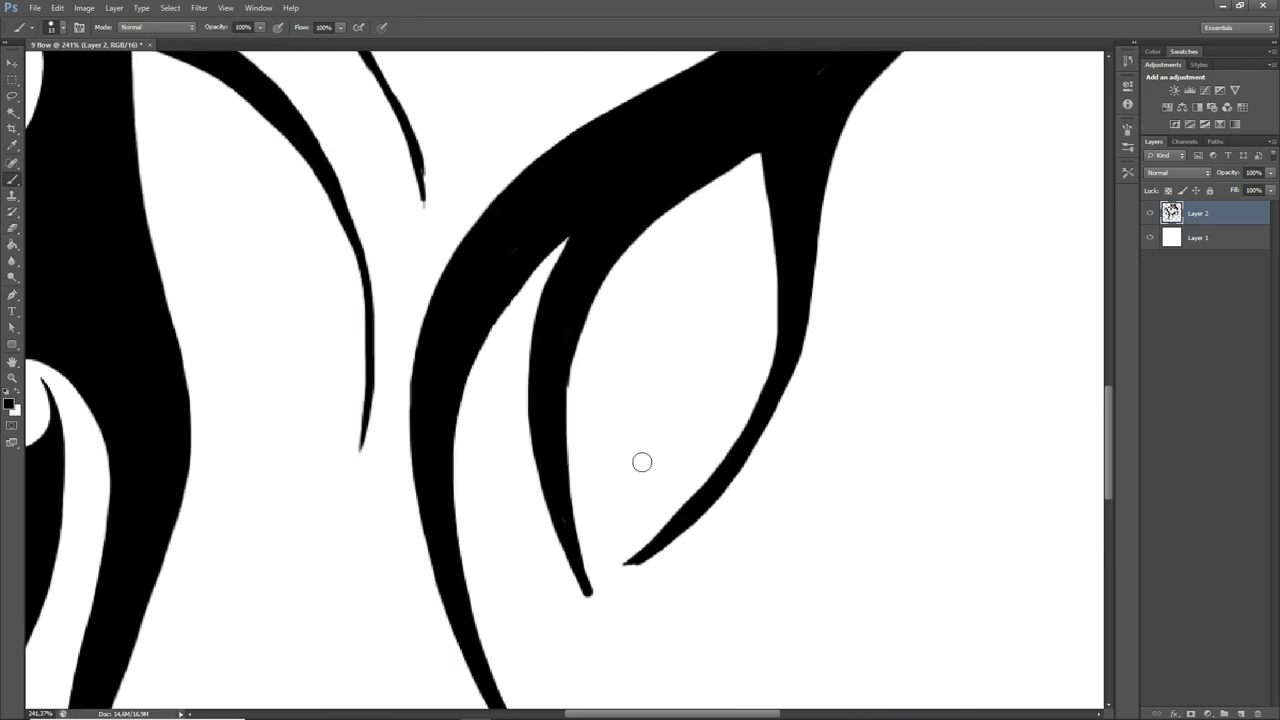
# Step: Smooth the central branch's middle and right-hand prongs, and taper both tips to sharp points
pyautogui.moveTo(580, 420)
pyautogui.mouseDown()
pyautogui.moveTo(590, 590)
pyautogui.moveTo(654, 557)
pyautogui.moveTo(706, 463)
pyautogui.moveTo(789, 423)
pyautogui.moveTo(700, 547)
pyautogui.mouseUp()
pyautogui.press('b')
pyautogui.scroll(1, 780, 424)
pyautogui.press('e')
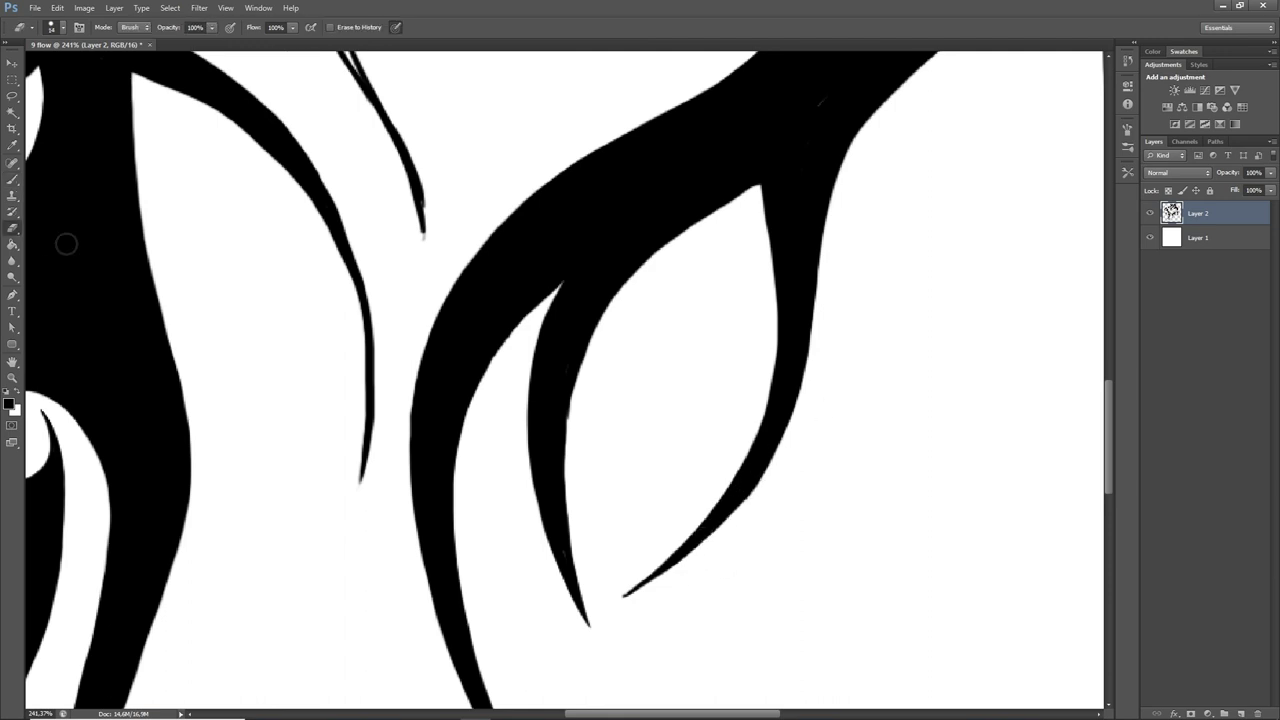
pyautogui.moveTo(757, 484); pyautogui.dragTo(740, 518)
pyautogui.scroll(-6, 834, 352)
pyautogui.scroll(5, 815, 335)
pyautogui.moveTo(650, 398)
pyautogui.mouseDown()
pyautogui.moveTo(634, 471)
pyautogui.moveTo(642, 638)
pyautogui.mouseUp()
pyautogui.press('b')
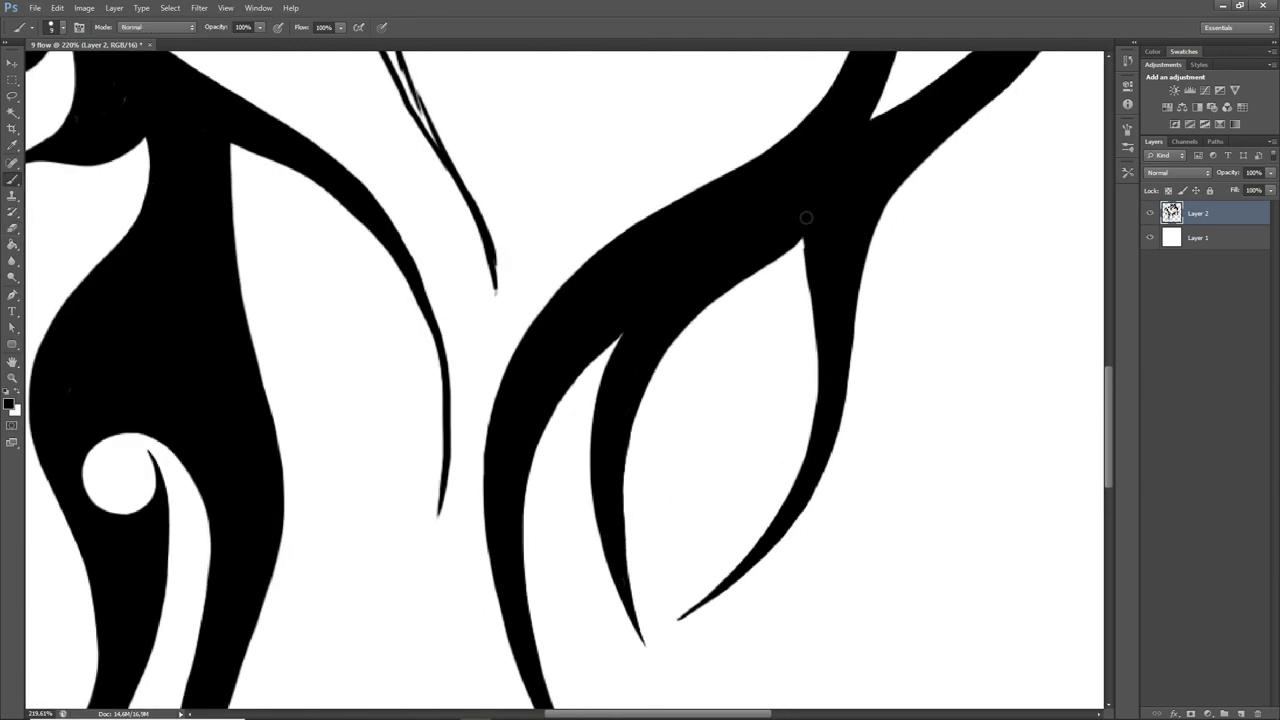
# Step: Thicken the thin curved tail branching off the left-hand body, and taper its end to a fine point
pyautogui.moveTo(400, 245)
pyautogui.mouseDown()
pyautogui.moveTo(550, 326)
pyautogui.moveTo(600, 480)
pyautogui.moveTo(600, 541)
pyautogui.moveTo(612, 464)
pyautogui.mouseUp()
pyautogui.press('e')
pyautogui.moveTo(580, 480); pyautogui.dragTo(583, 570)
pyautogui.press('b')
pyautogui.moveTo(566, 362); pyautogui.dragTo(592, 460)
pyautogui.press('e')
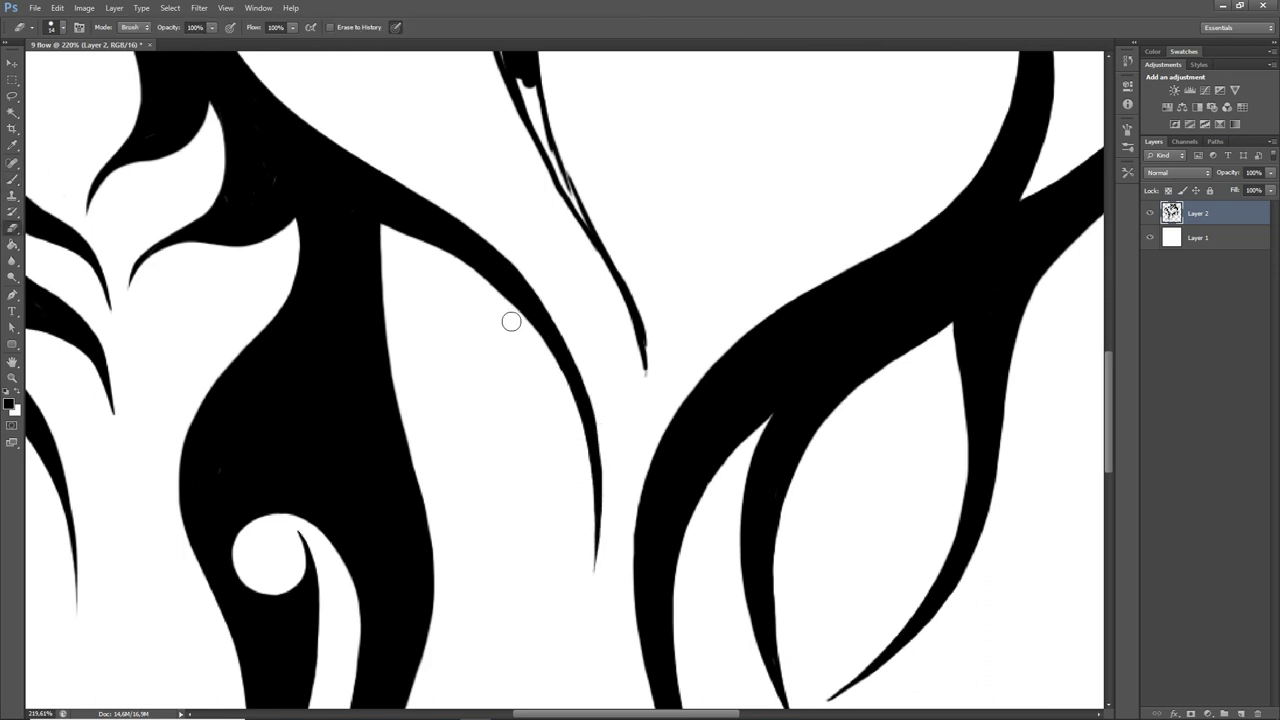
# Step: Fill the large arc's sketched lower tail with solid black and trim its edges toward the tip
pyautogui.press('b')
pyautogui.scroll(-4, 971, 320)
pyautogui.moveTo(716, 344)
pyautogui.mouseDown()
pyautogui.moveTo(708, 448)
pyautogui.moveTo(774, 632)
pyautogui.mouseUp()
pyautogui.press('e')
pyautogui.moveTo(667, 385); pyautogui.dragTo(675, 426)
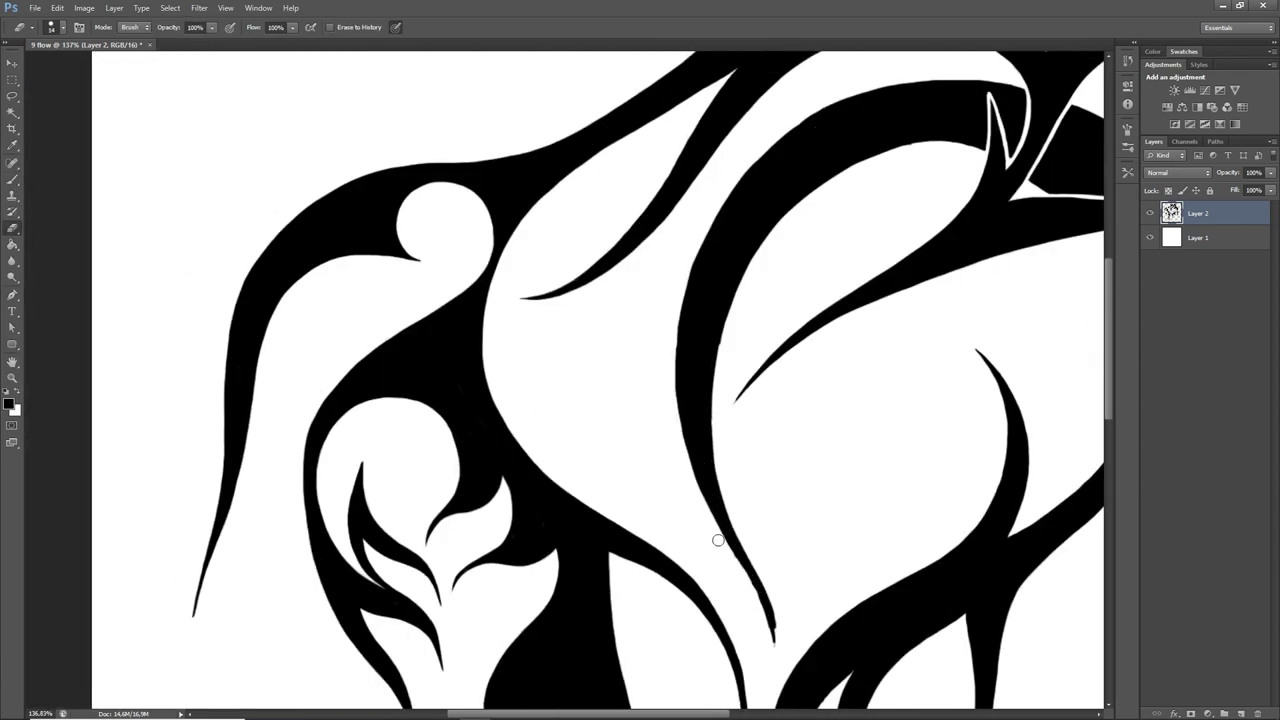
pyautogui.moveTo(780, 627); pyautogui.dragTo(761, 573)
# Step: Clean up the large arc's inner and outer edges so that they form smooth, continuous curves
pyautogui.scroll(3, 774, 471)
pyautogui.scroll(-4, 774, 471)
pyautogui.moveTo(784, 500); pyautogui.dragTo(760, 388)
pyautogui.scroll(2, 794, 403)
pyautogui.moveTo(689, 467); pyautogui.dragTo(705, 491)
pyautogui.scroll(3, 1022, 348)
pyautogui.moveTo(638, 272)
pyautogui.mouseDown()
pyautogui.moveTo(626, 300)
pyautogui.moveTo(644, 256)
pyautogui.mouseUp()
pyautogui.scroll(-4, 967, 406)
pyautogui.scroll(2, 969, 400)
pyautogui.moveTo(775, 438); pyautogui.dragTo(778, 421)
pyautogui.scroll(3, 1057, 343)
pyautogui.press('b')
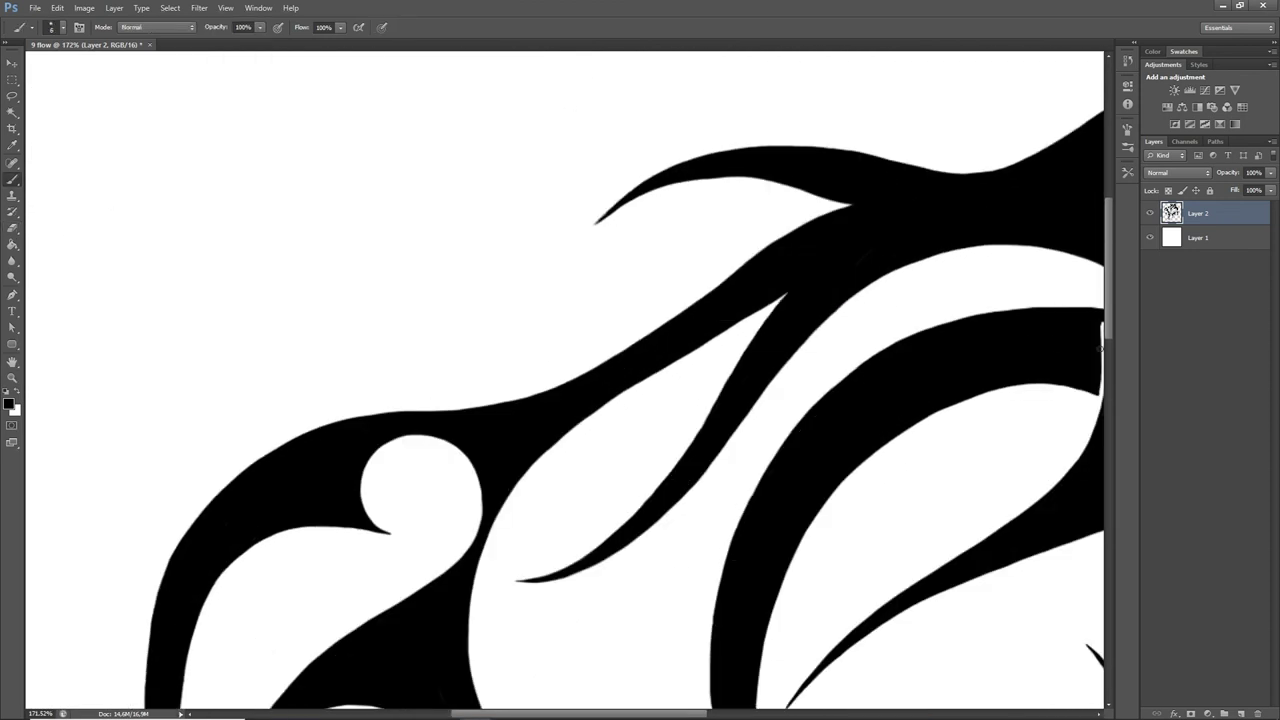
pyautogui.scroll(-3, 1098, 348)
pyautogui.moveTo(872, 205); pyautogui.dragTo(820, 250)
# Step: Touch up the remaining uneven edges around the lower central branch and its prongs with a resized eraser
pyautogui.scroll(-8, 909, 440)
pyautogui.press('e')
pyautogui.scroll(2, 836, 326)
pyautogui.rightClick(838, 325)
pyautogui.moveTo(874, 348); pyautogui.dragTo(869, 350)
pyautogui.moveTo(800, 336); pyautogui.dragTo(824, 381)
pyautogui.scroll(-3, 970, 240)
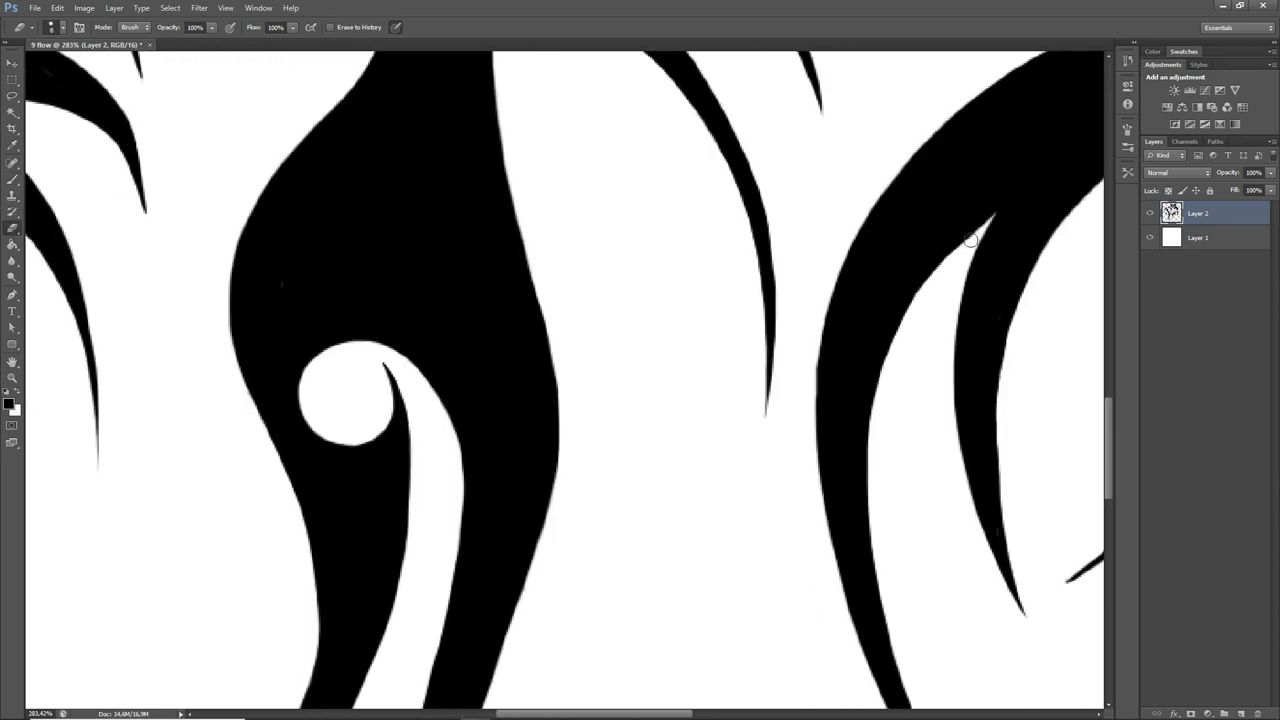
pyautogui.moveTo(537, 273); pyautogui.dragTo(527, 241)
pyautogui.scroll(-6, 774, 507)
pyautogui.scroll(5, 823, 386)
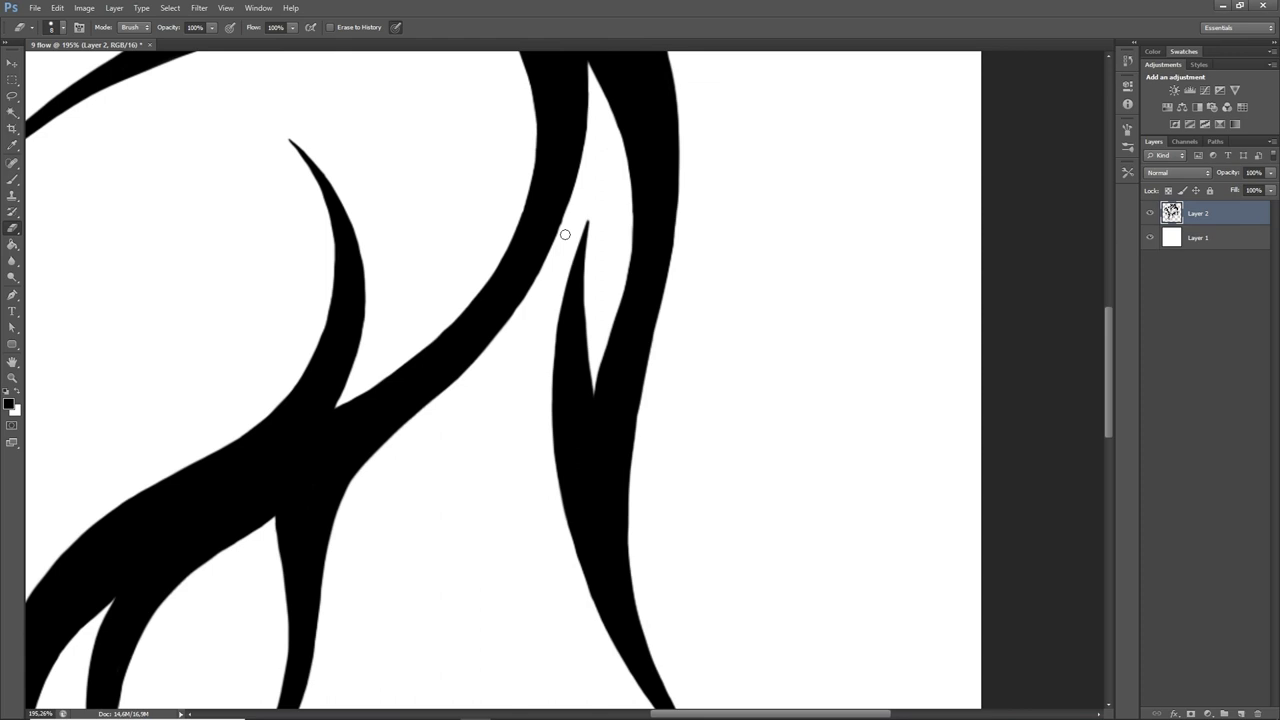
# Step: Smooth the outer edge of the uppermost horn and refine the small prong beneath it
pyautogui.scroll(-3, 625, 255)
pyautogui.scroll(4, 630, 291)
pyautogui.press('b')
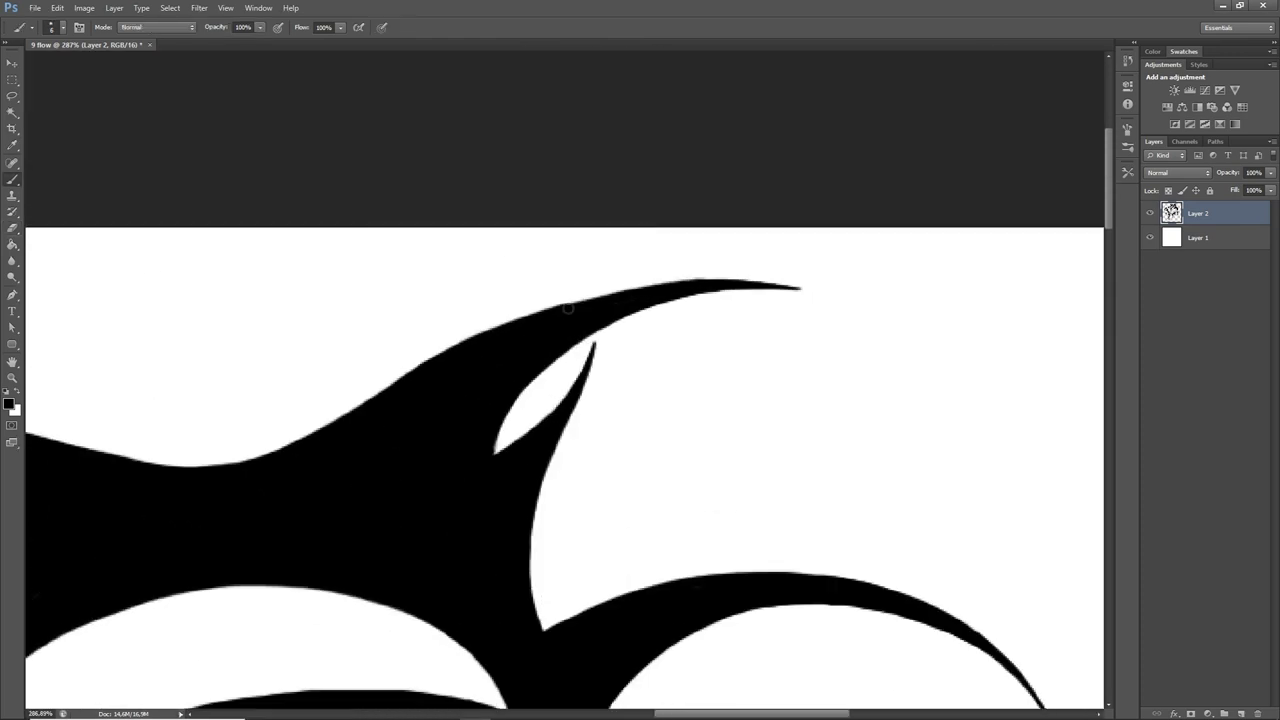
pyautogui.press('e')
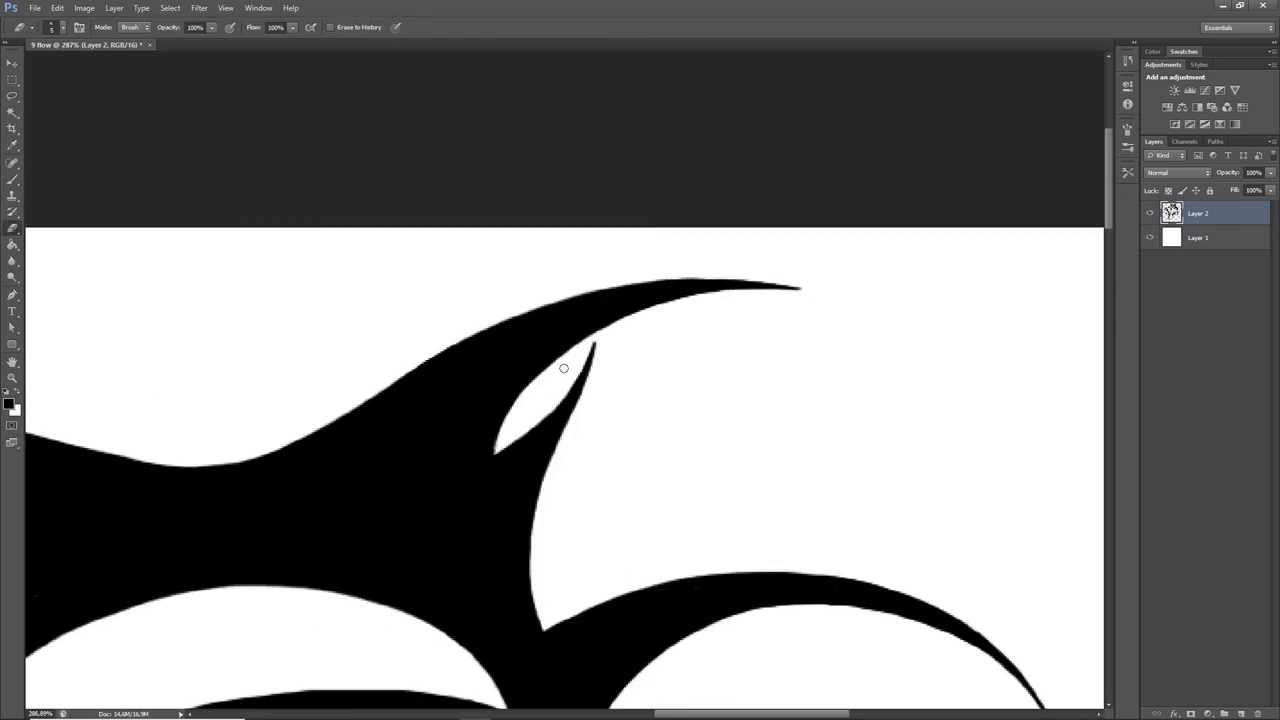
pyautogui.moveTo(588, 342)
pyautogui.mouseDown()
pyautogui.moveTo(707, 295)
pyautogui.moveTo(584, 338)
pyautogui.mouseUp()
pyautogui.scroll(-11, 646, 381)
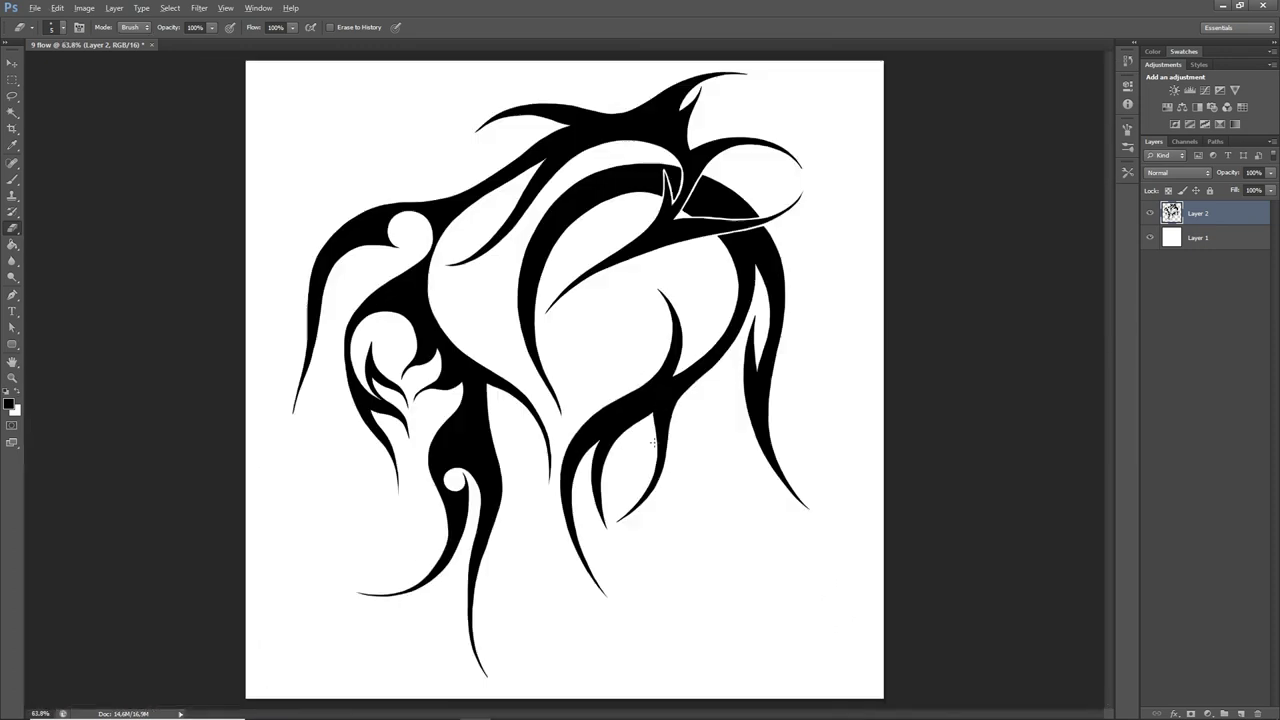
# Step: Touch up the uppermost horn's fine tip and the nearby curve edges with the eraser and brush
pyautogui.scroll(8, 650, 210)
pyautogui.moveTo(1111, 297); pyautogui.dragTo(1111, 261)
pyautogui.scroll(4, 679, 79)
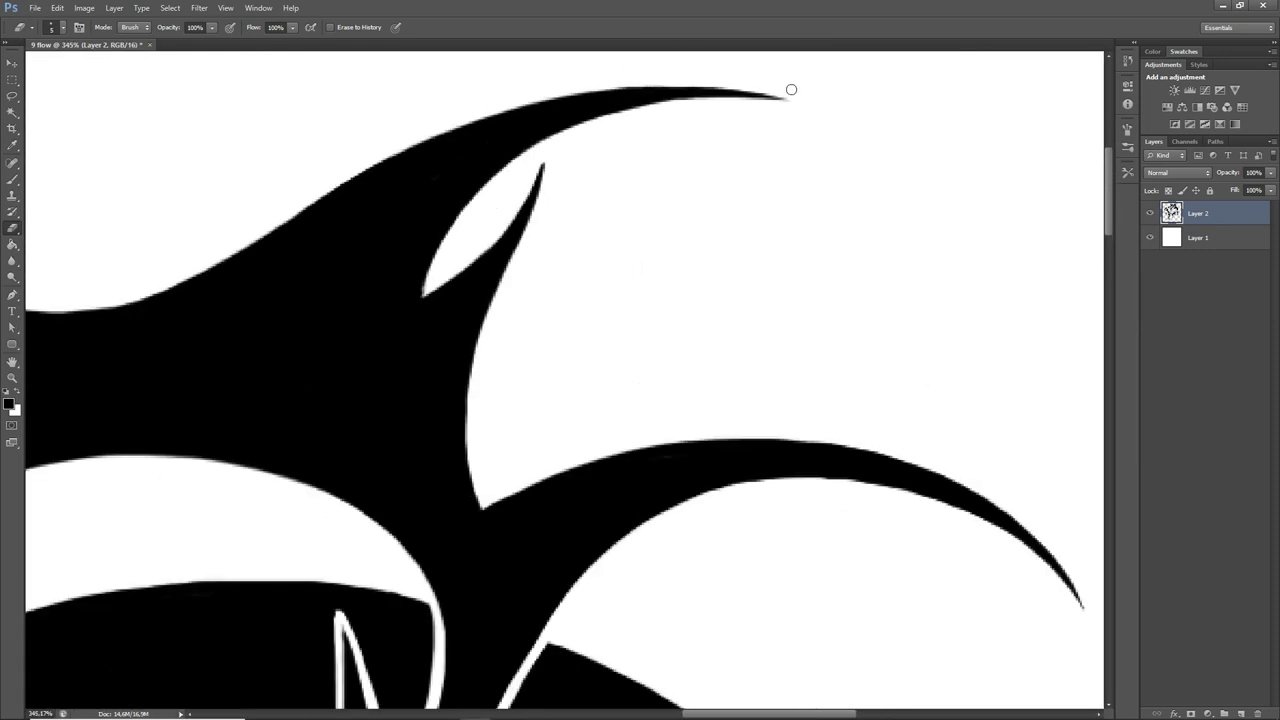
pyautogui.scroll(-4, 733, 110)
pyautogui.scroll(4, 714, 243)
pyautogui.scroll(-5, 609, 134)
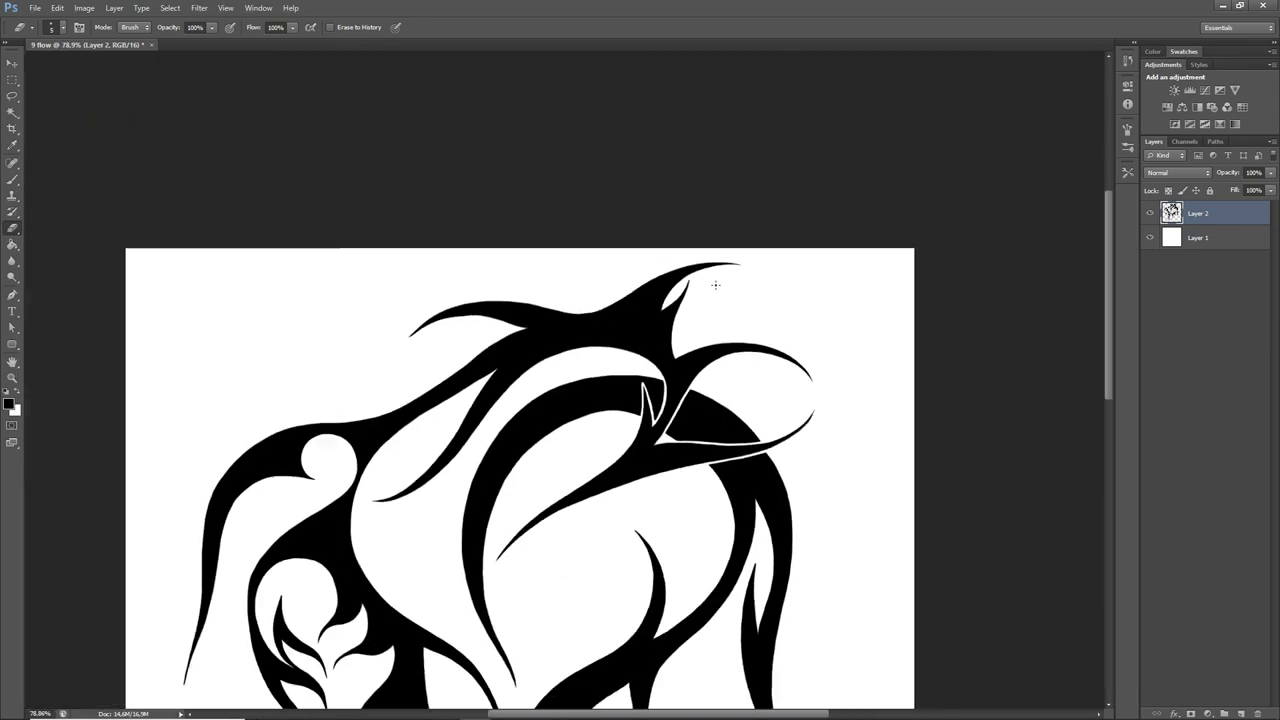
pyautogui.scroll(3, 714, 286)
pyautogui.scroll(4, 542, 329)
pyautogui.press('b')
pyautogui.scroll(-5, 500, 327)
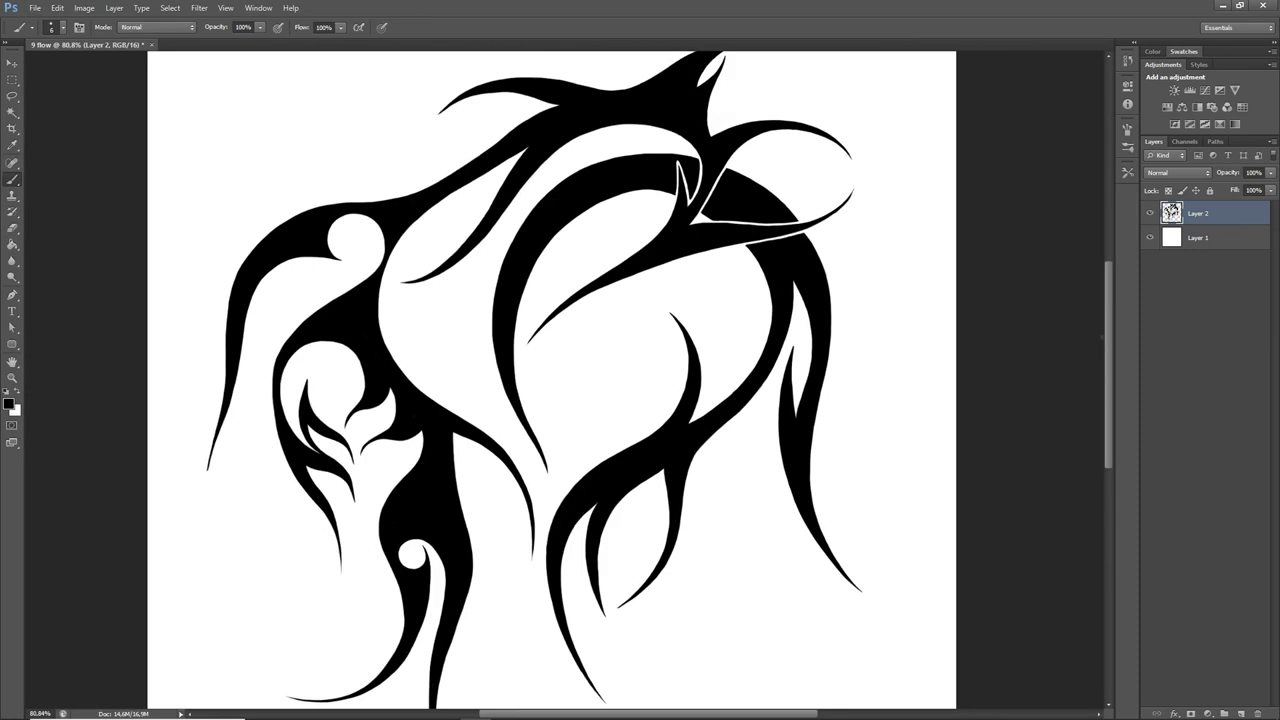
# Step: Even out both edges of the central branch's longest lower tail toward its pointed tip
pyautogui.scroll(4, 432, 425)
pyautogui.press('e')
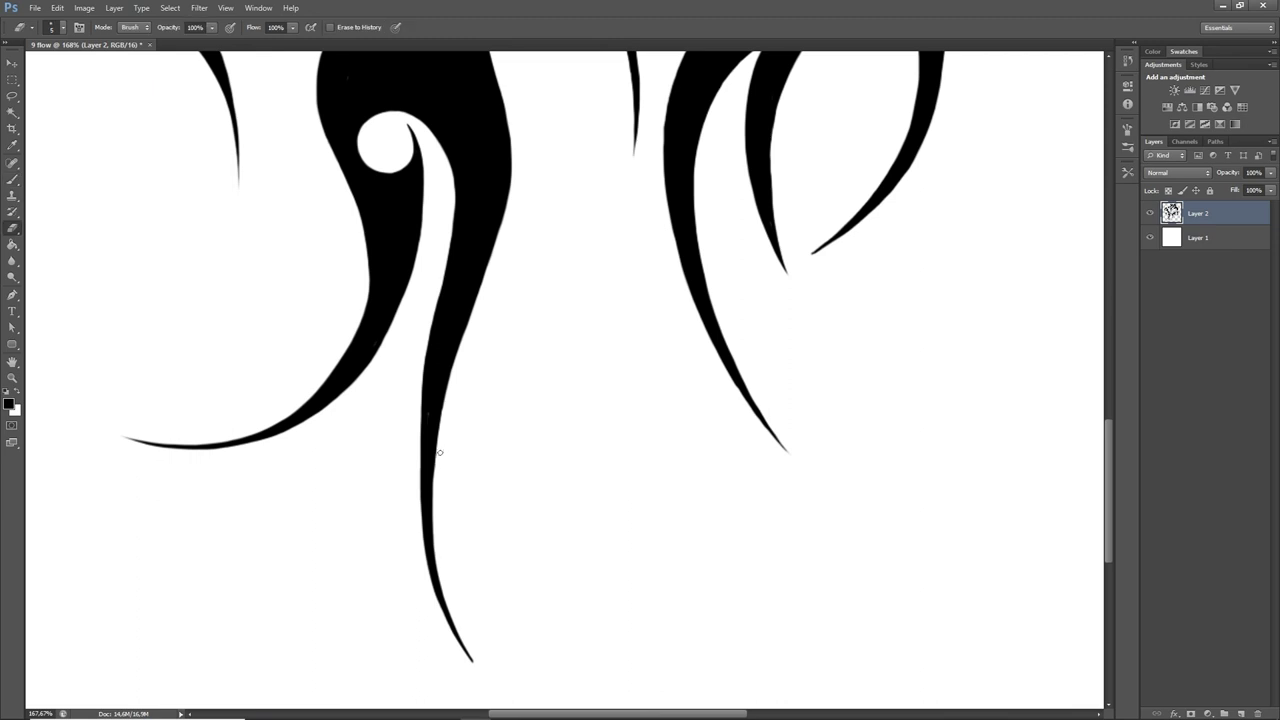
pyautogui.click(12, 179)
pyautogui.moveTo(735, 381); pyautogui.dragTo(745, 393)
pyautogui.click(12, 228)
pyautogui.scroll(3, 860, 338)
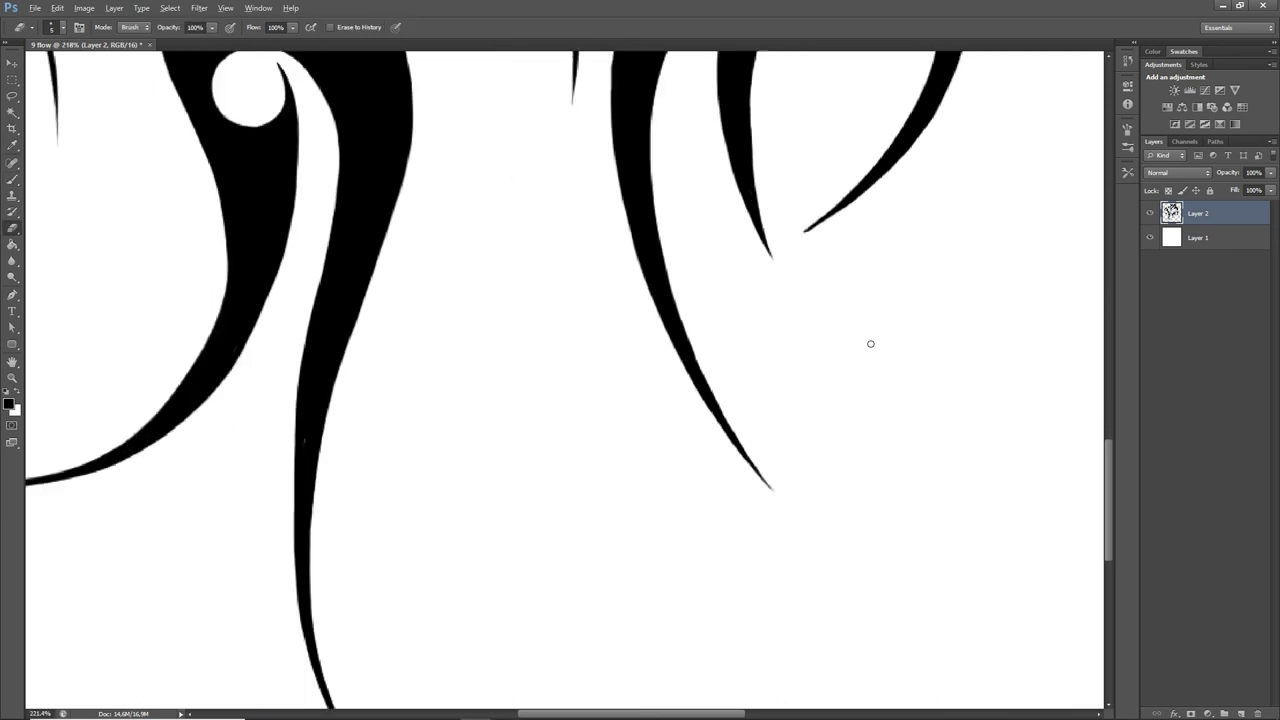
pyautogui.click(12, 179)
pyautogui.moveTo(664, 357); pyautogui.dragTo(681, 387)
pyautogui.moveTo(686, 424); pyautogui.dragTo(707, 455)
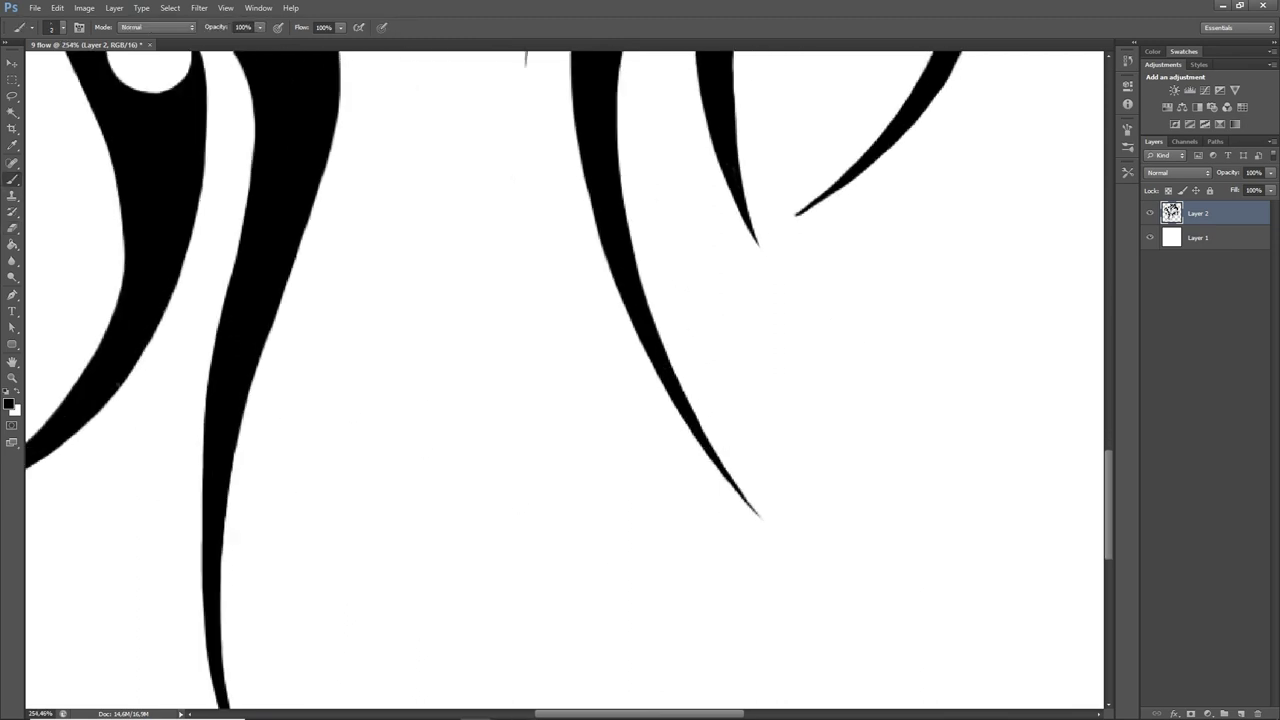
# Step: Smooth the edges of the two thin facing curves and the white gaps where they cross the large arc
pyautogui.scroll(-5, 407, 496)
pyautogui.press('e')
pyautogui.scroll(4, 809, 575)
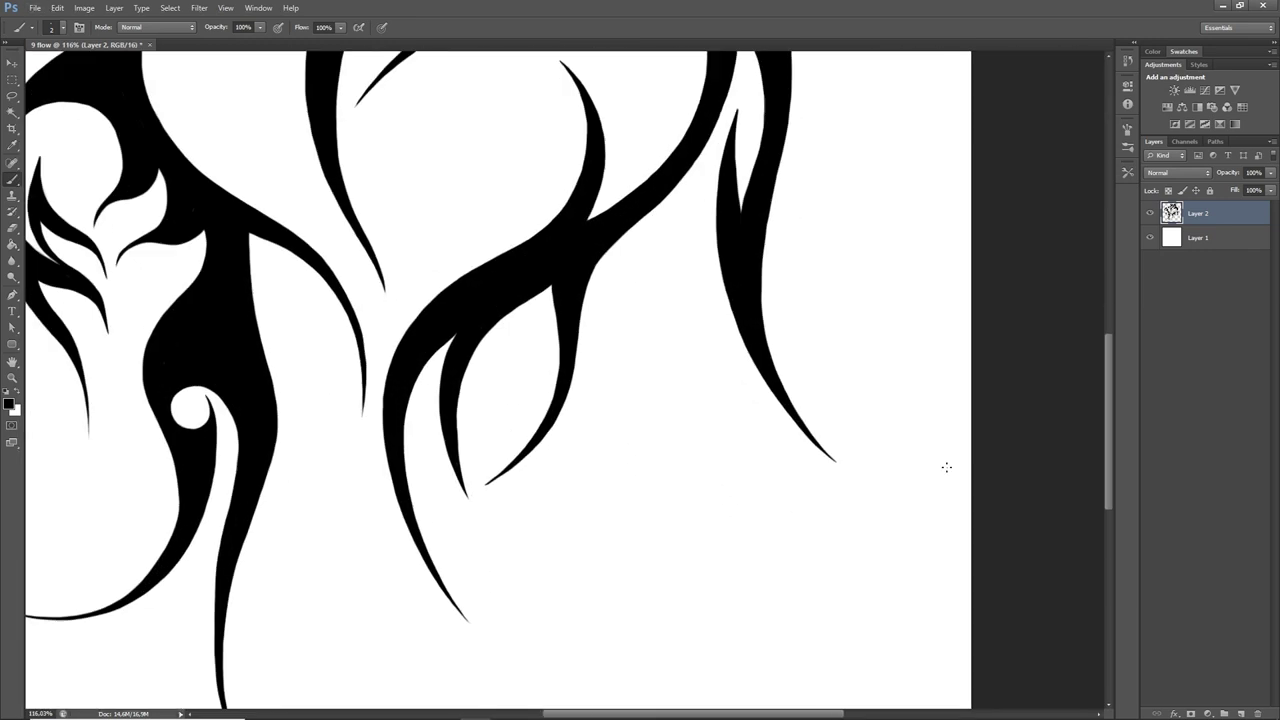
pyautogui.press('b')
pyautogui.scroll(3, 920, 227)
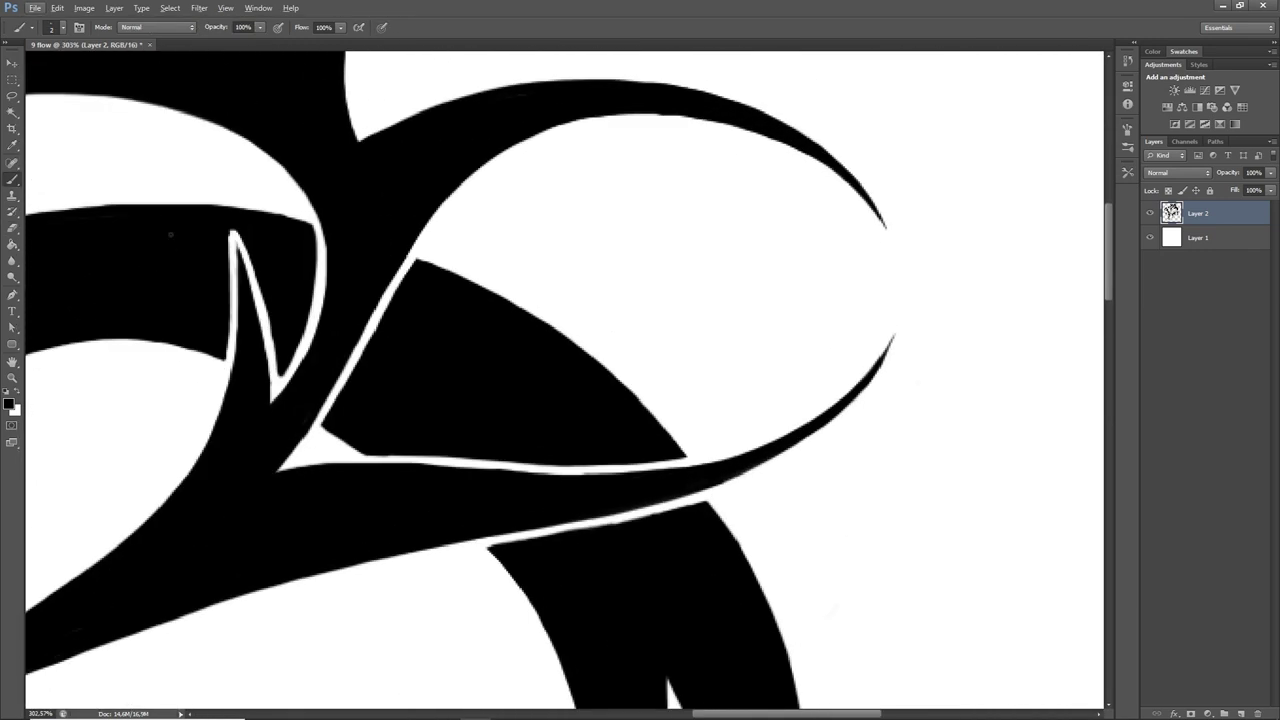
pyautogui.click(12, 231)
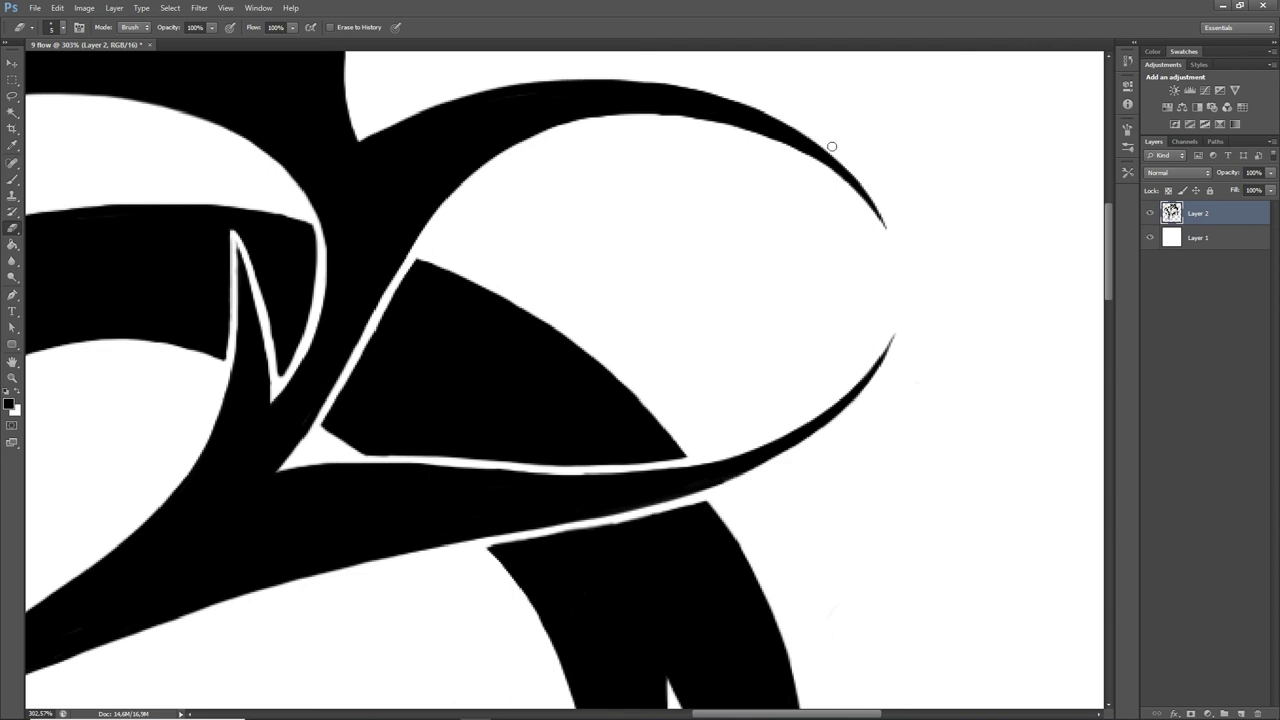
pyautogui.press('b')
pyautogui.scroll(-1, 854, 542)
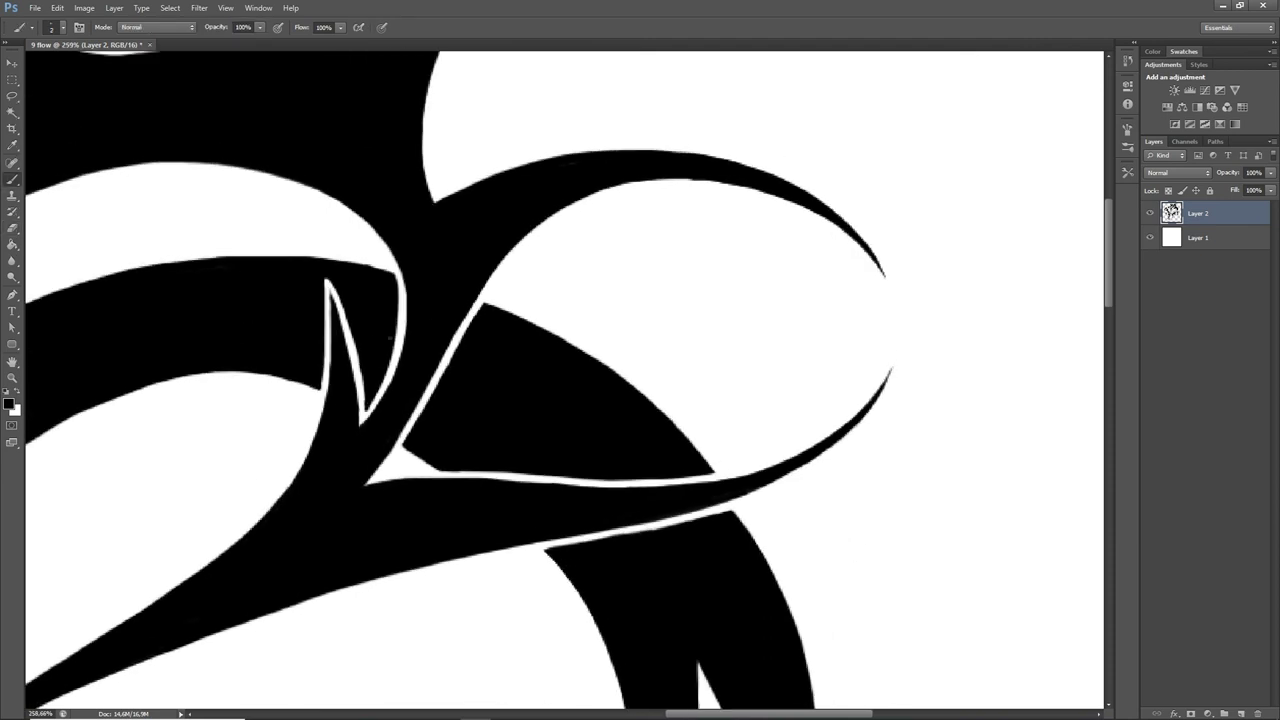
# Step: Trim the cut-off corner of the arc segment between the crossing curves so it follows the arc's inner edge
pyautogui.scroll(-2, 514, 394)
pyautogui.press('e')
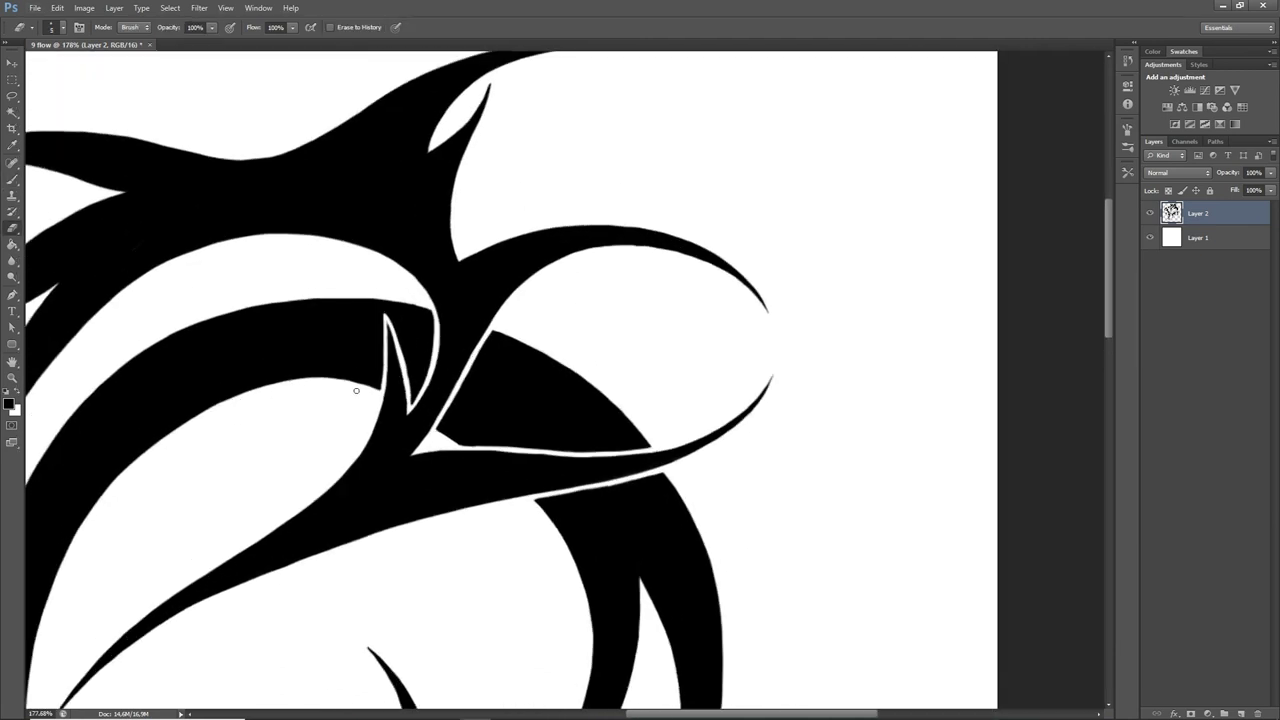
pyautogui.scroll(1, 401, 423)
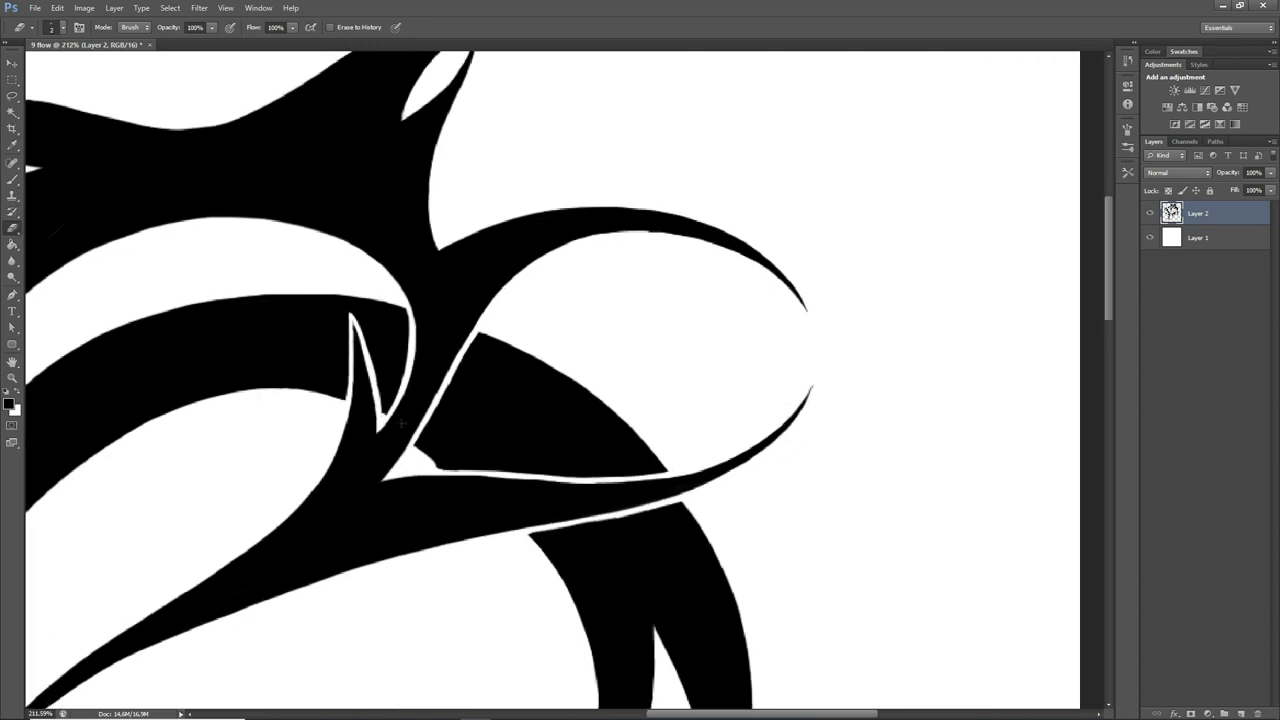
pyautogui.scroll(-3, 424, 456)
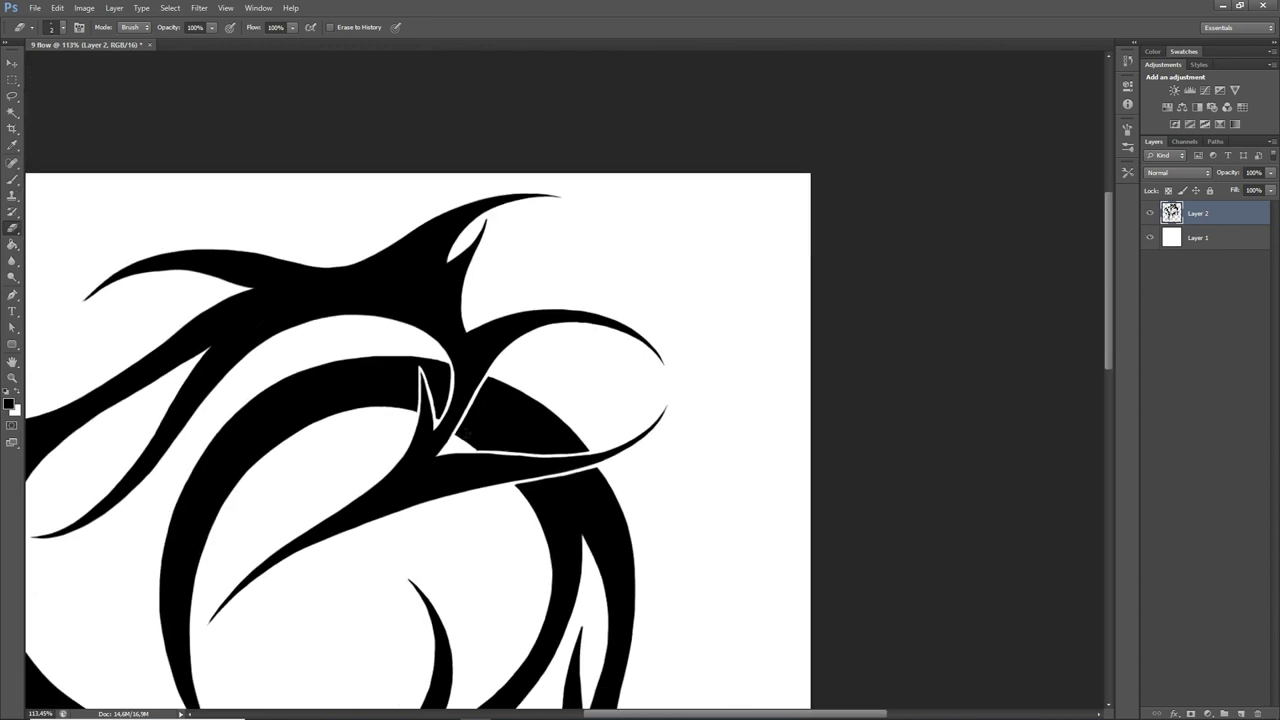
pyautogui.scroll(2, 514, 486)
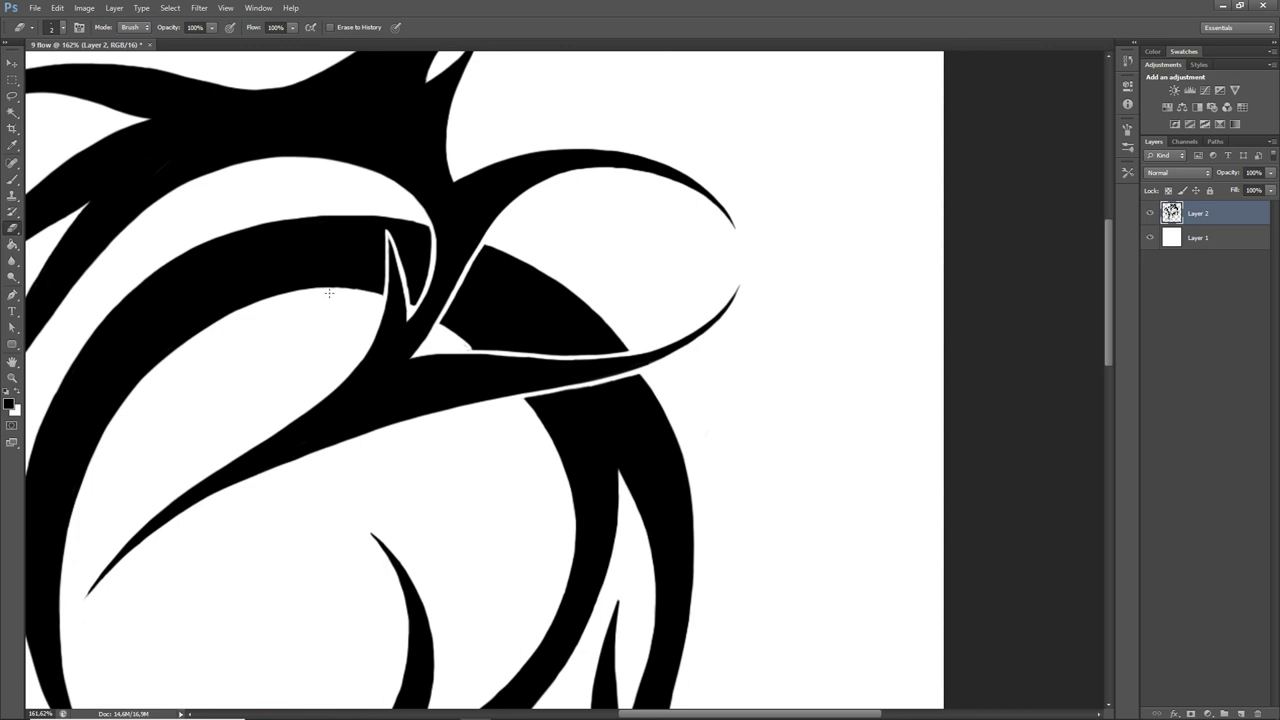
pyautogui.moveTo(438, 323); pyautogui.dragTo(470, 343)
# Step: Round off the large arc's inner edge just below the crossing with a resized eraser
pyautogui.moveTo(525, 400); pyautogui.dragTo(559, 454)
pyautogui.rightClick(551, 505)
pyautogui.moveTo(564, 538); pyautogui.dragTo(567, 538)
pyautogui.moveTo(528, 402); pyautogui.dragTo(553, 438)
pyautogui.scroll(-3, 700, 420)
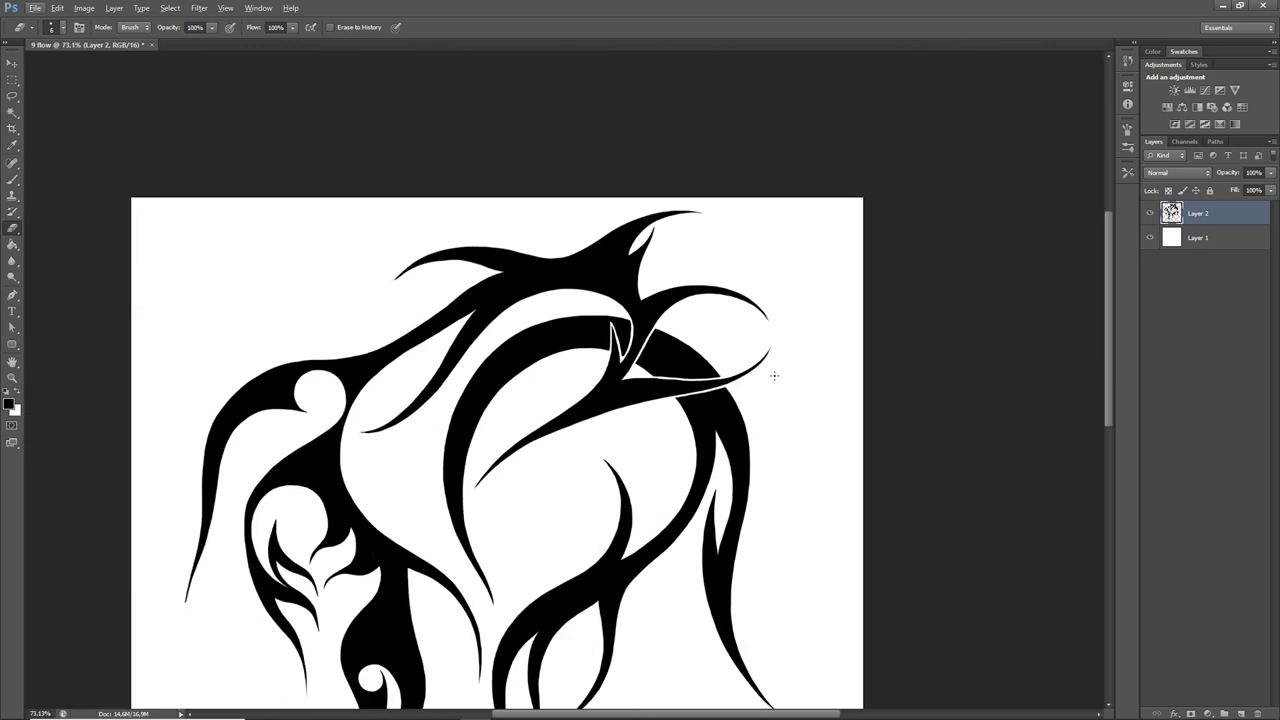
# Step: Smooth the inner and outer edges of the large arc's right-hand side down to where it branches
pyautogui.scroll(3, 840, 375)
pyautogui.press('b')
pyautogui.scroll(-3, 660, 300)
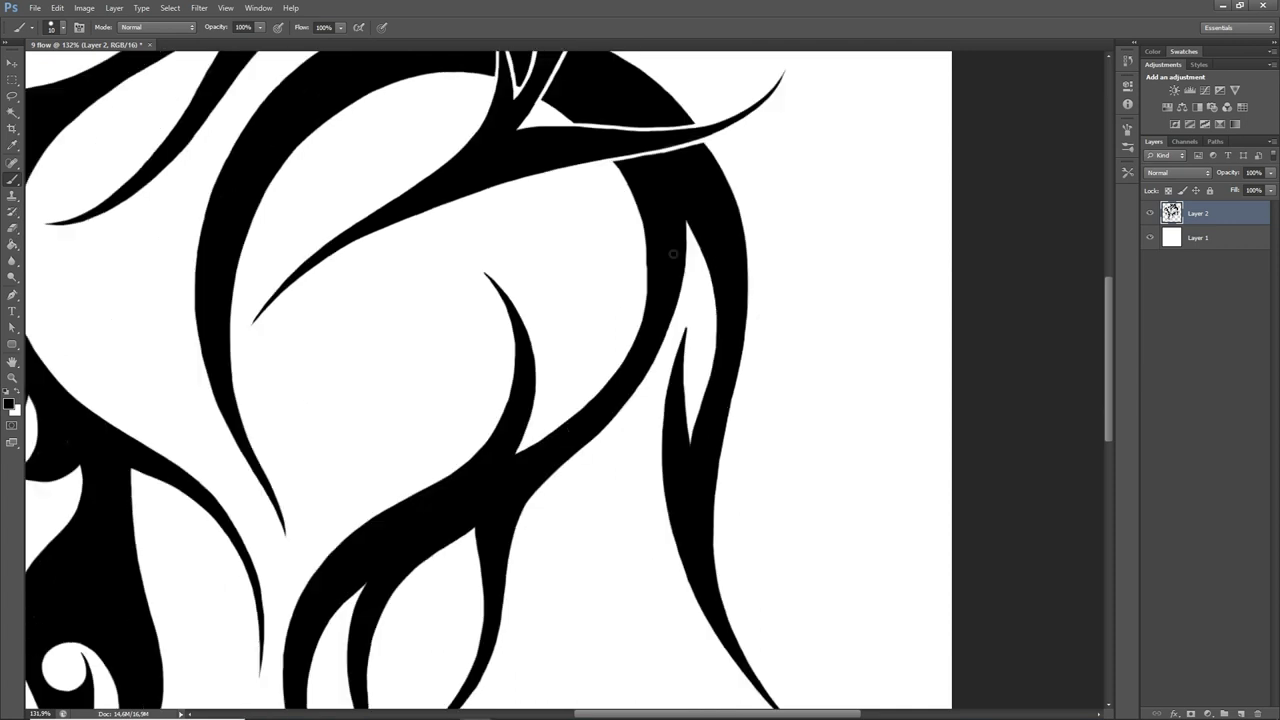
pyautogui.scroll(3, 650, 320)
pyautogui.press('e')
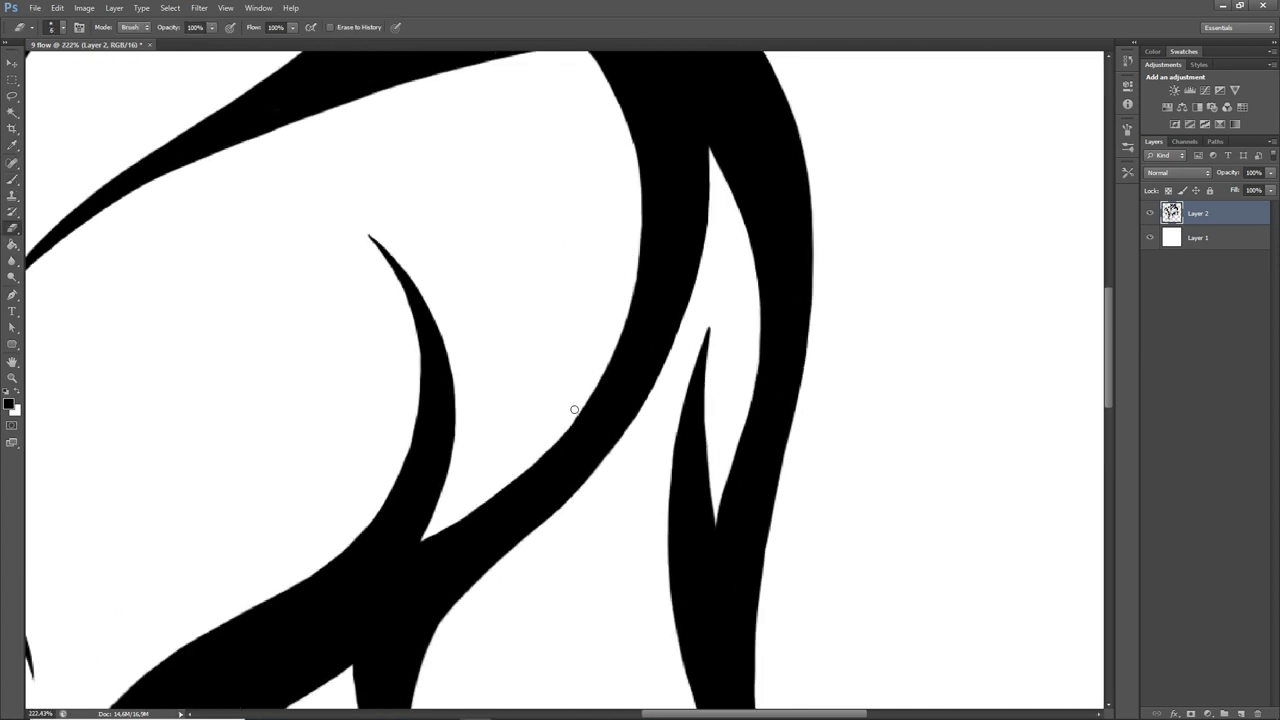
pyautogui.scroll(-3, 1054, 286)
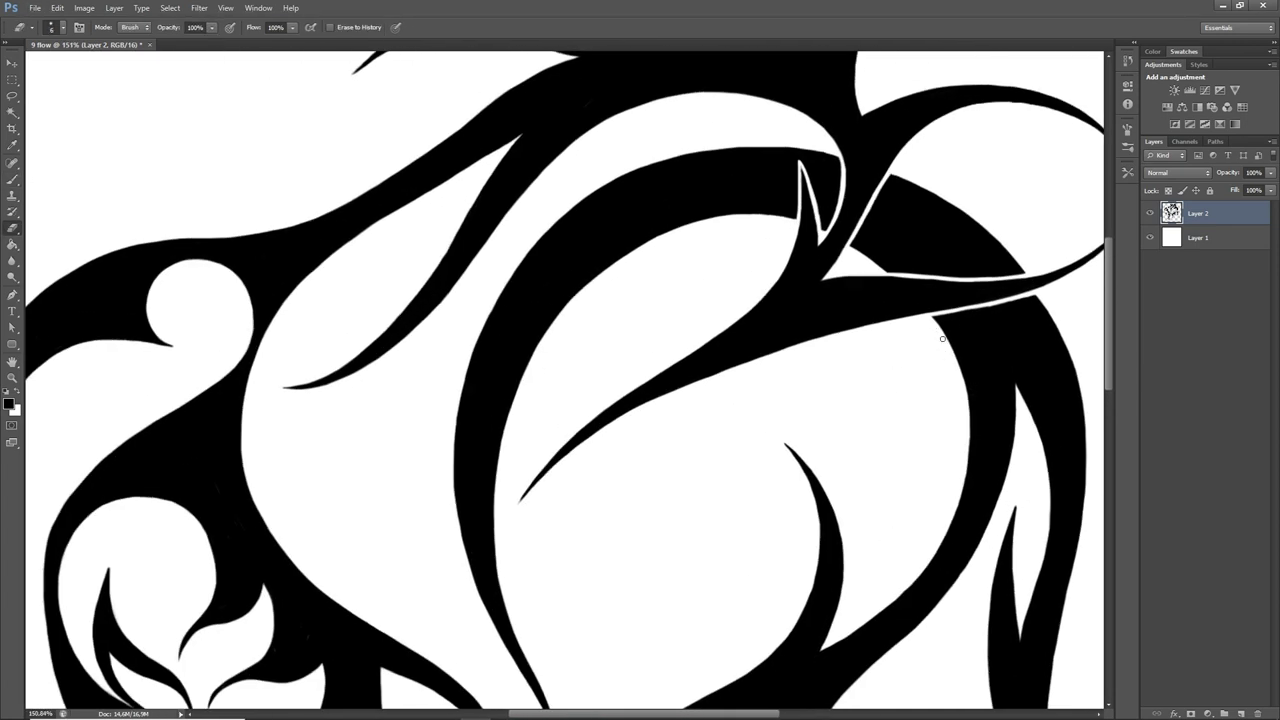
# Step: Inspect the whole design at different magnifications for remaining uneven edges
pyautogui.scroll(-2, 934, 470)
pyautogui.scroll(3, 932, 483)
pyautogui.scroll(-2, 926, 492)
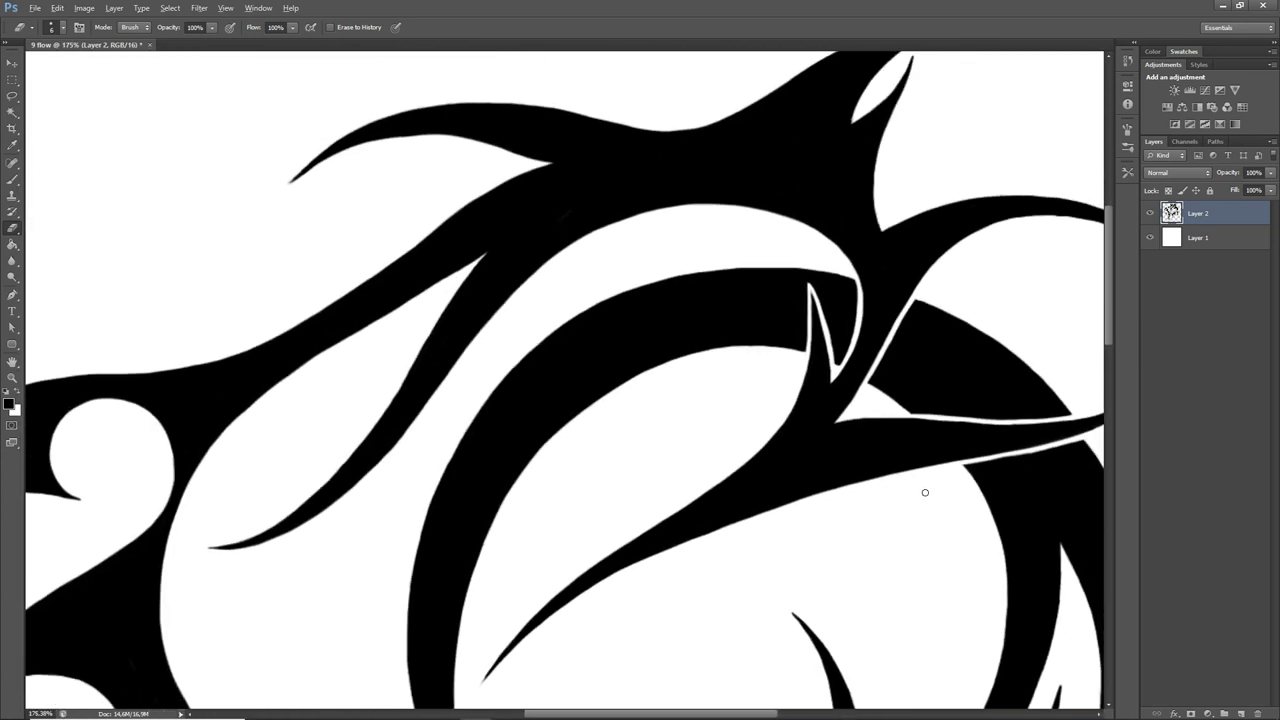
pyautogui.scroll(-3, 925, 492)
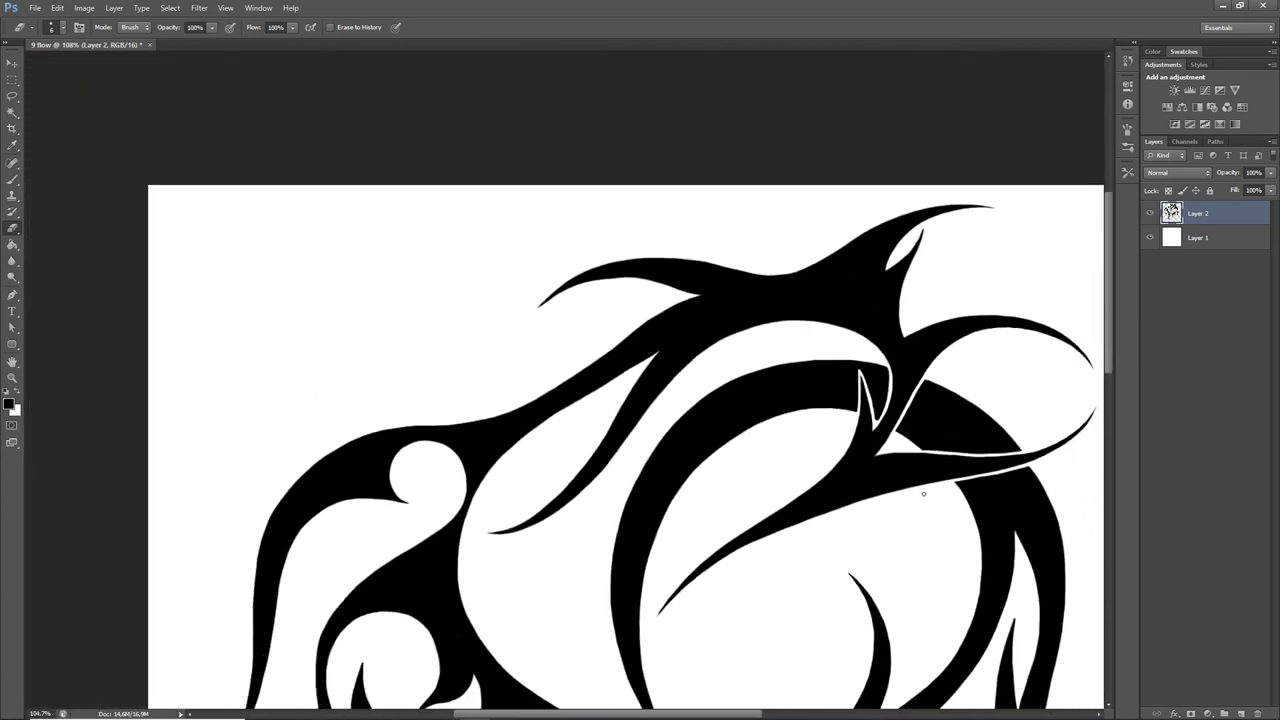
pyautogui.scroll(-4, 923, 493)
pyautogui.scroll(3, 923, 493)
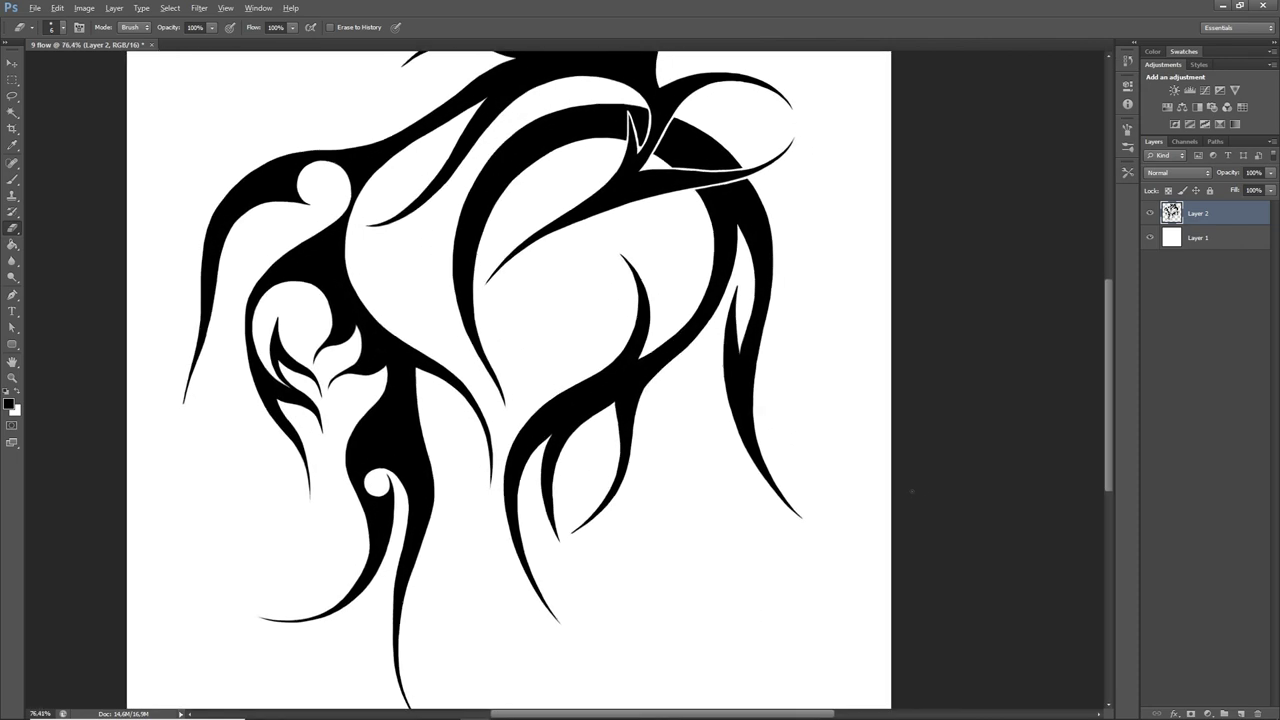
pyautogui.scroll(1, 911, 491)
pyautogui.scroll(-2, 910, 487)
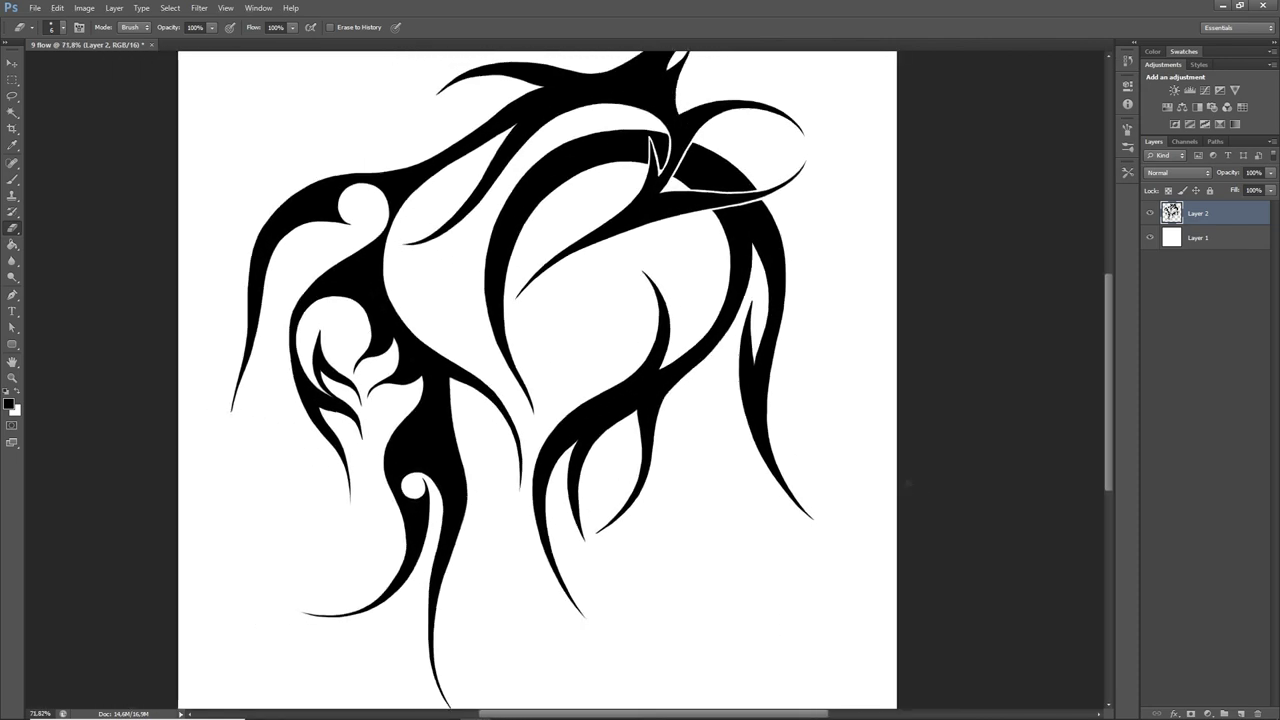
pyautogui.scroll(-3, 908, 483)
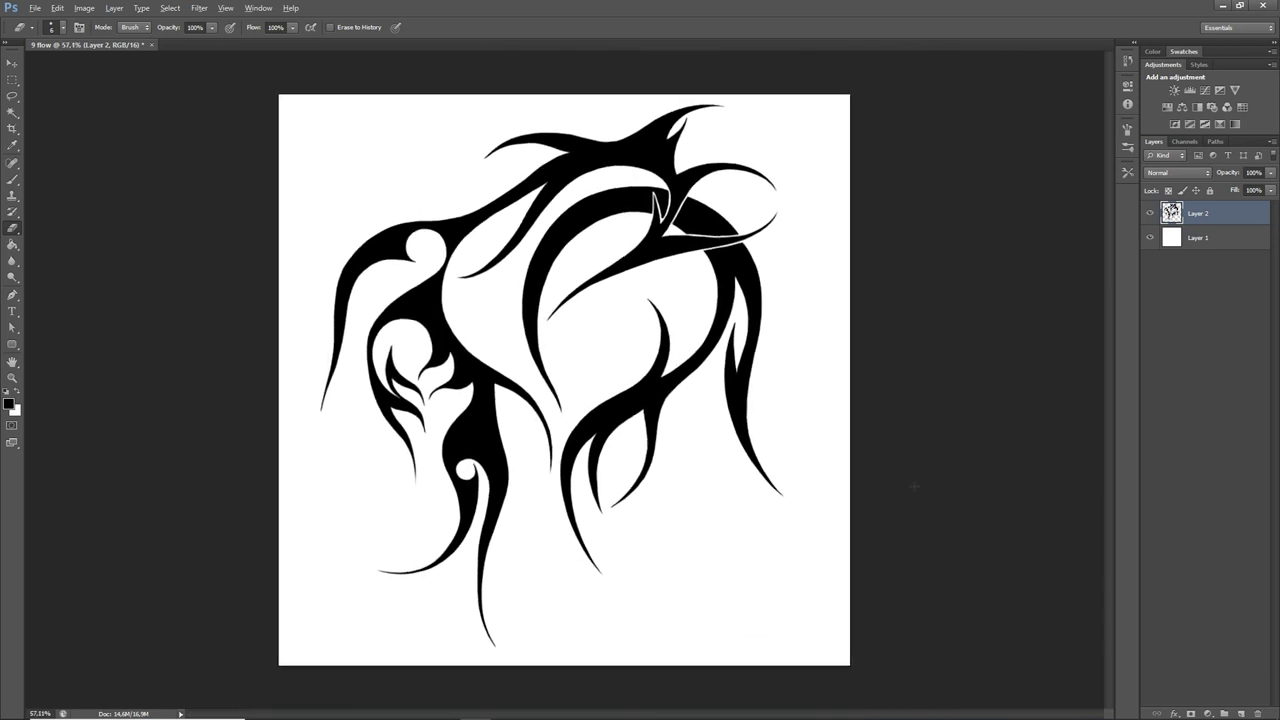
pyautogui.scroll(1, 915, 486)
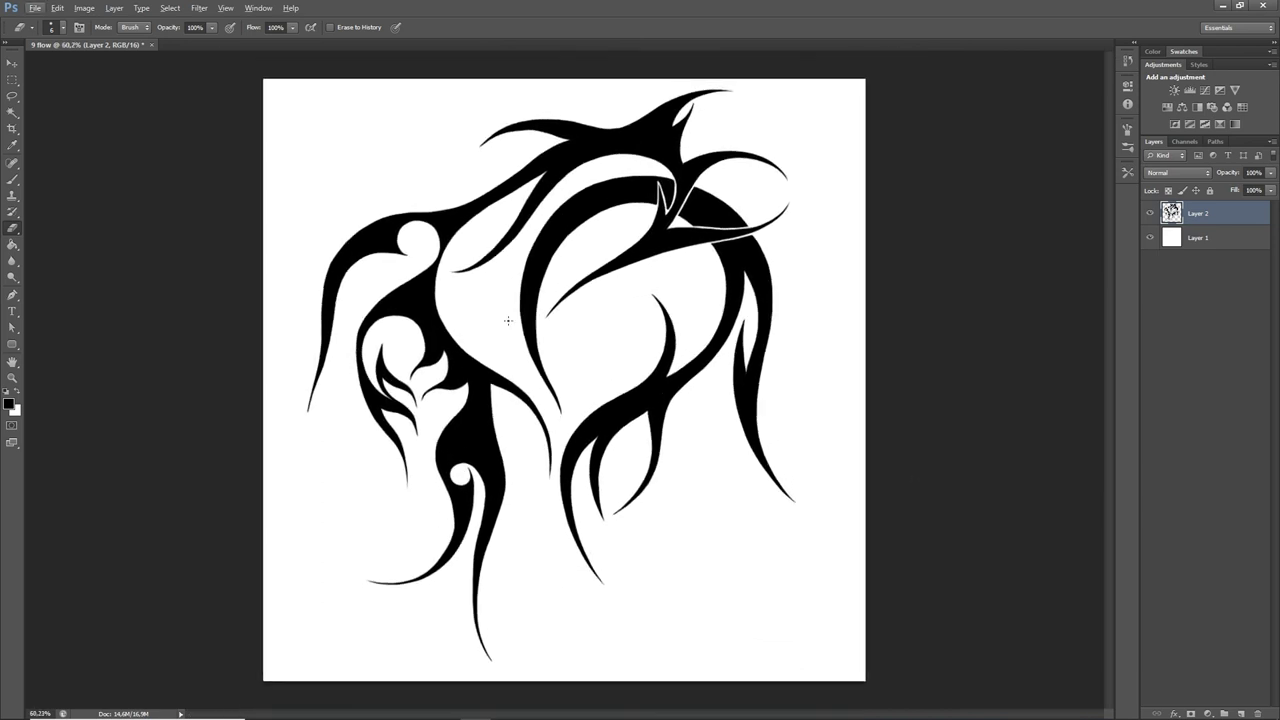
# Step: Set the eraser size to 4 px
pyautogui.rightClick(662, 408)
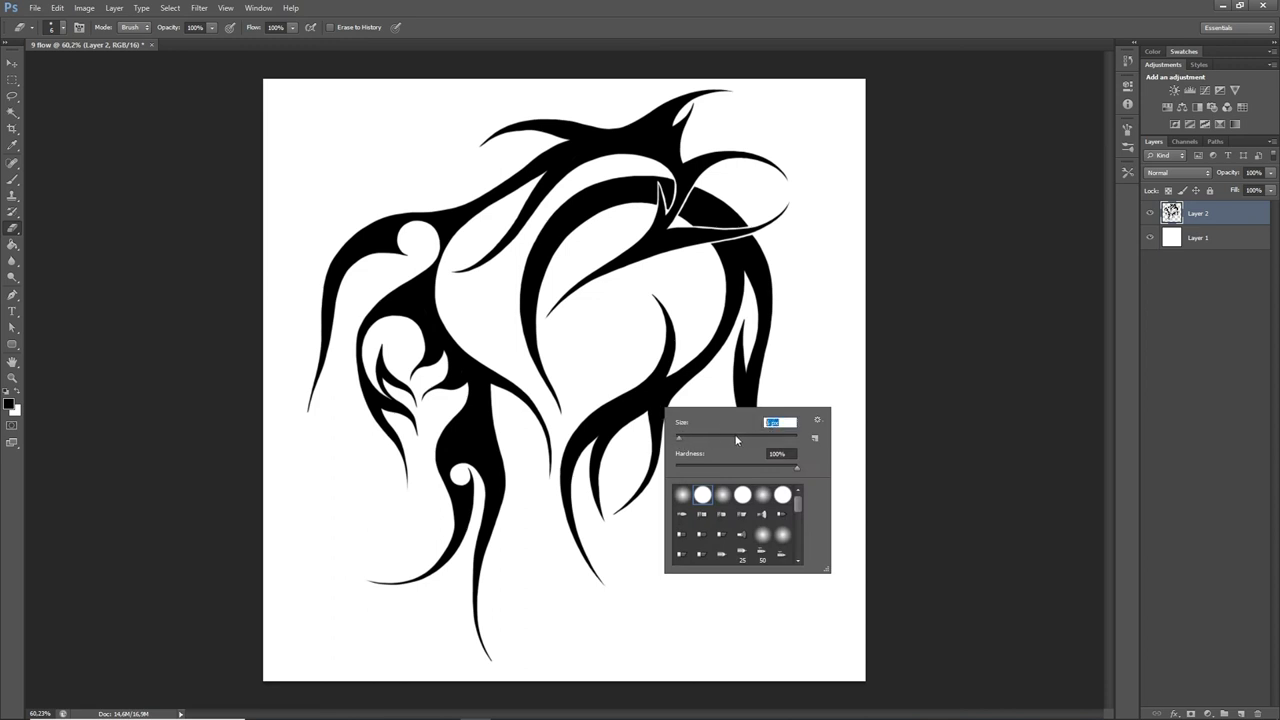
pyautogui.write('4')
pyautogui.press('Return')
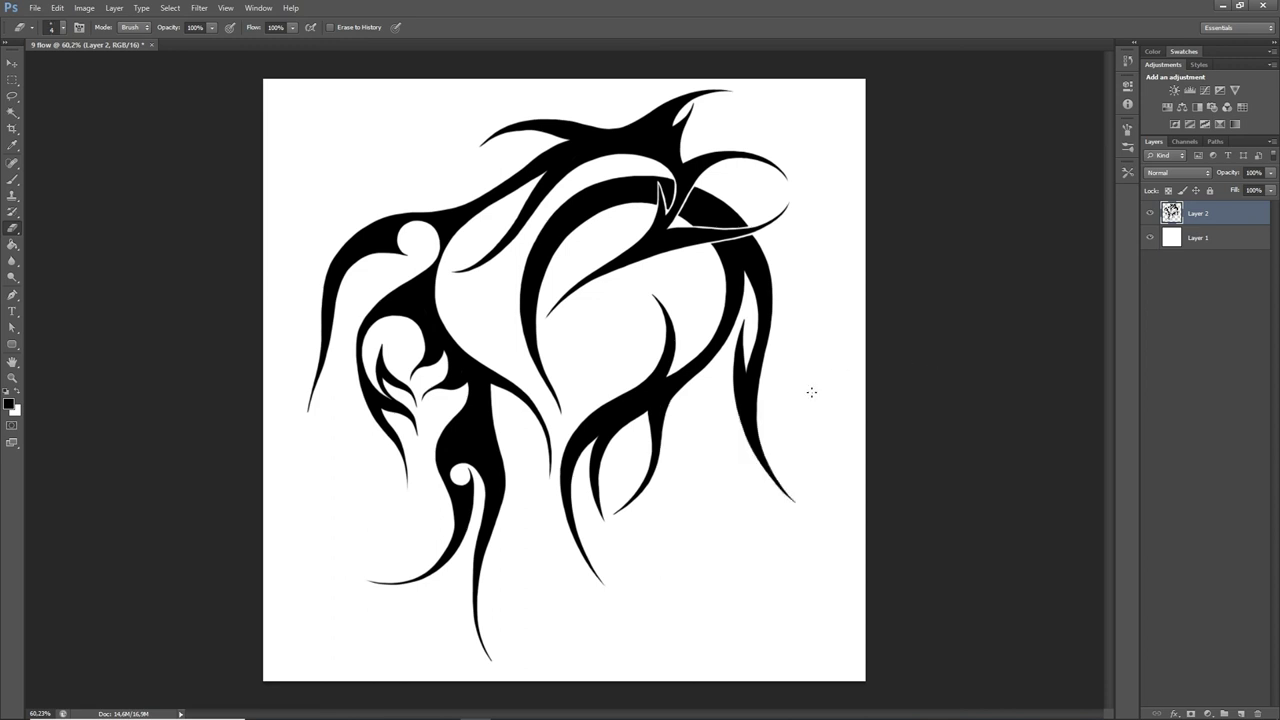
# Step: Sign the artwork in the empty area below the design using a 4 px brush with pressure-controlled size
pyautogui.click(12, 179)
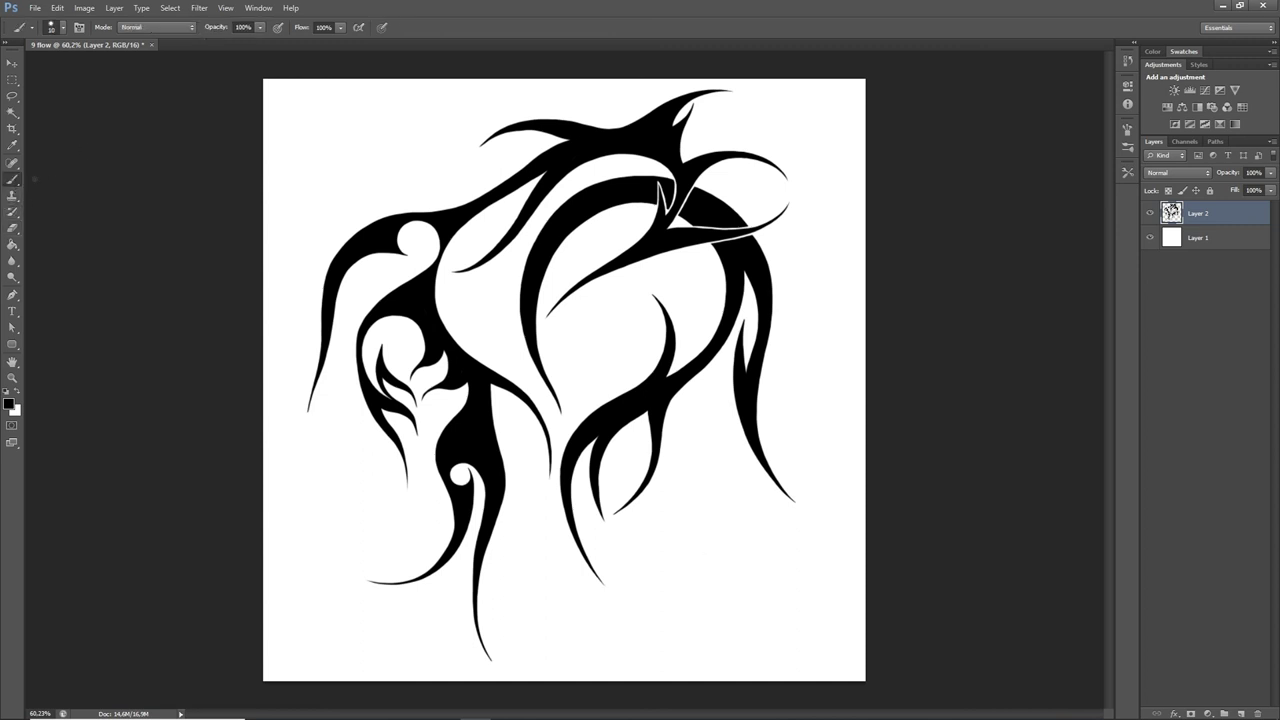
pyautogui.click(382, 27)
pyautogui.press('[')
pyautogui.press('[')
pyautogui.press('[')
pyautogui.press('[')
pyautogui.press('[')
pyautogui.press('[')
pyautogui.moveTo(656, 579); pyautogui.dragTo(714, 596)
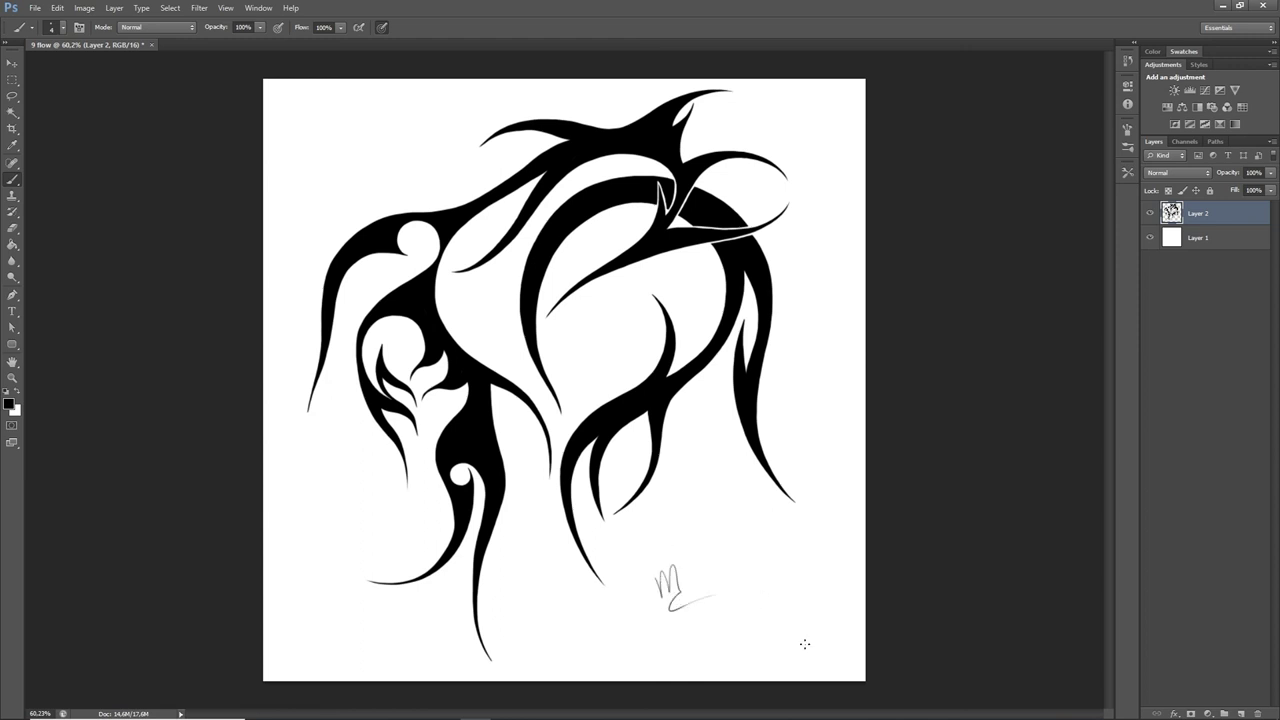